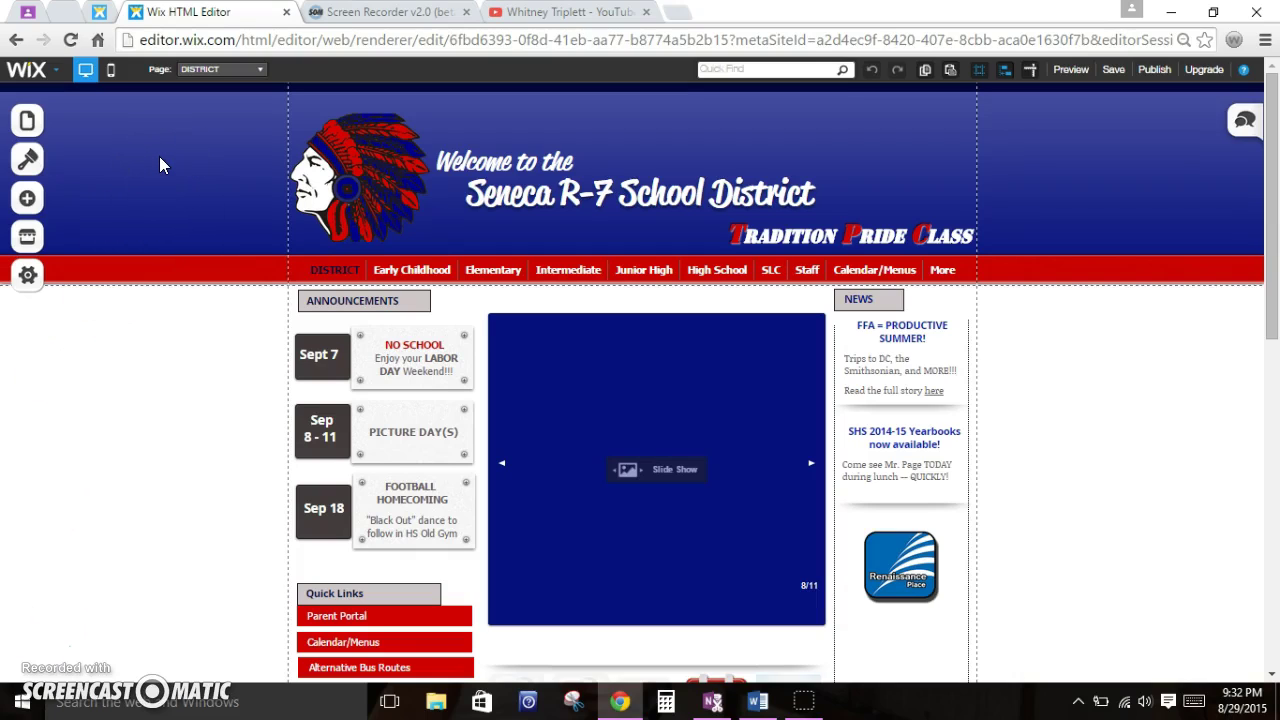
# Step: Switch the editor to the District Office Staff page from the page list
pyautogui.click(200, 69)
pyautogui.click(215, 108)
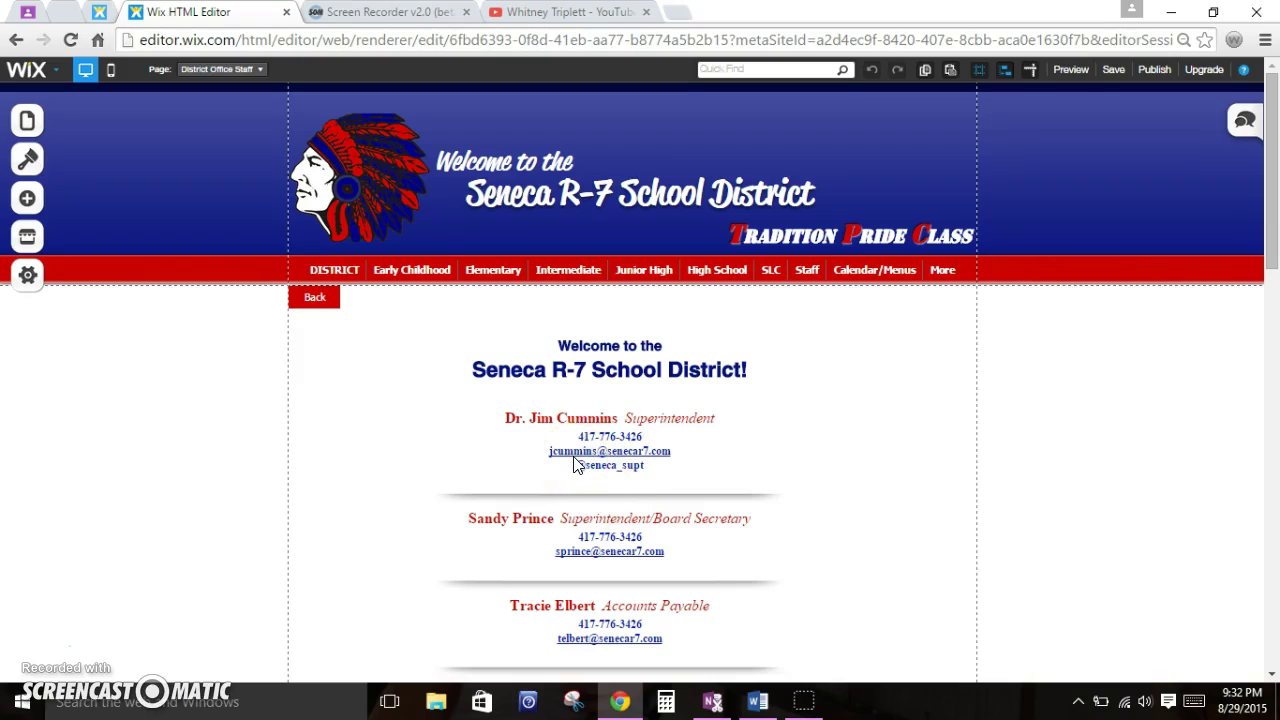
pyautogui.click(1068, 70)
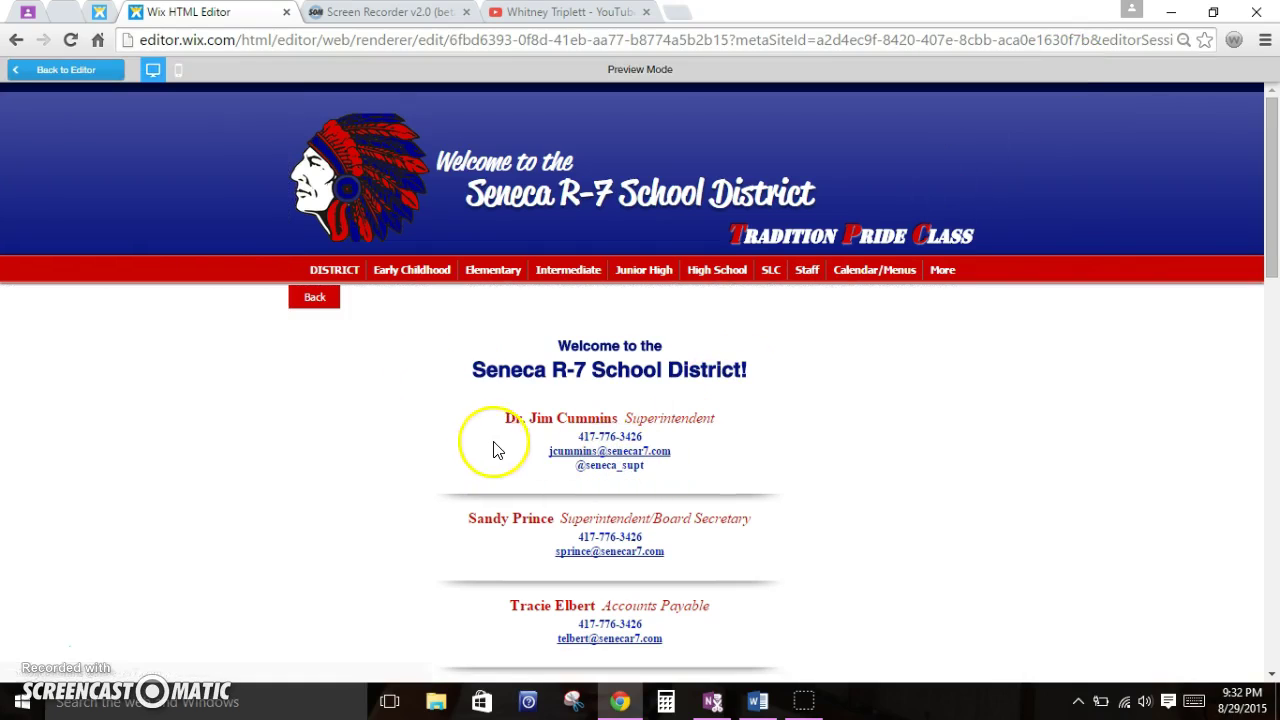
pyautogui.doubleClick(667, 418)
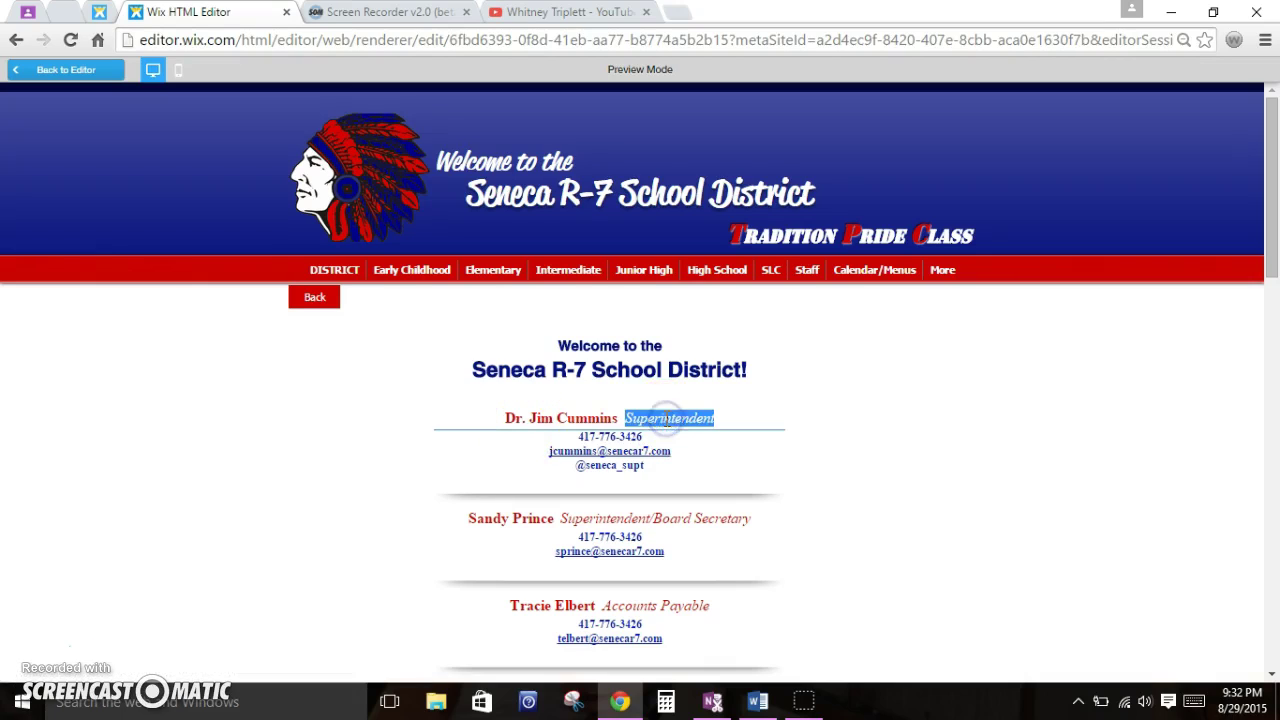
pyautogui.click(688, 438)
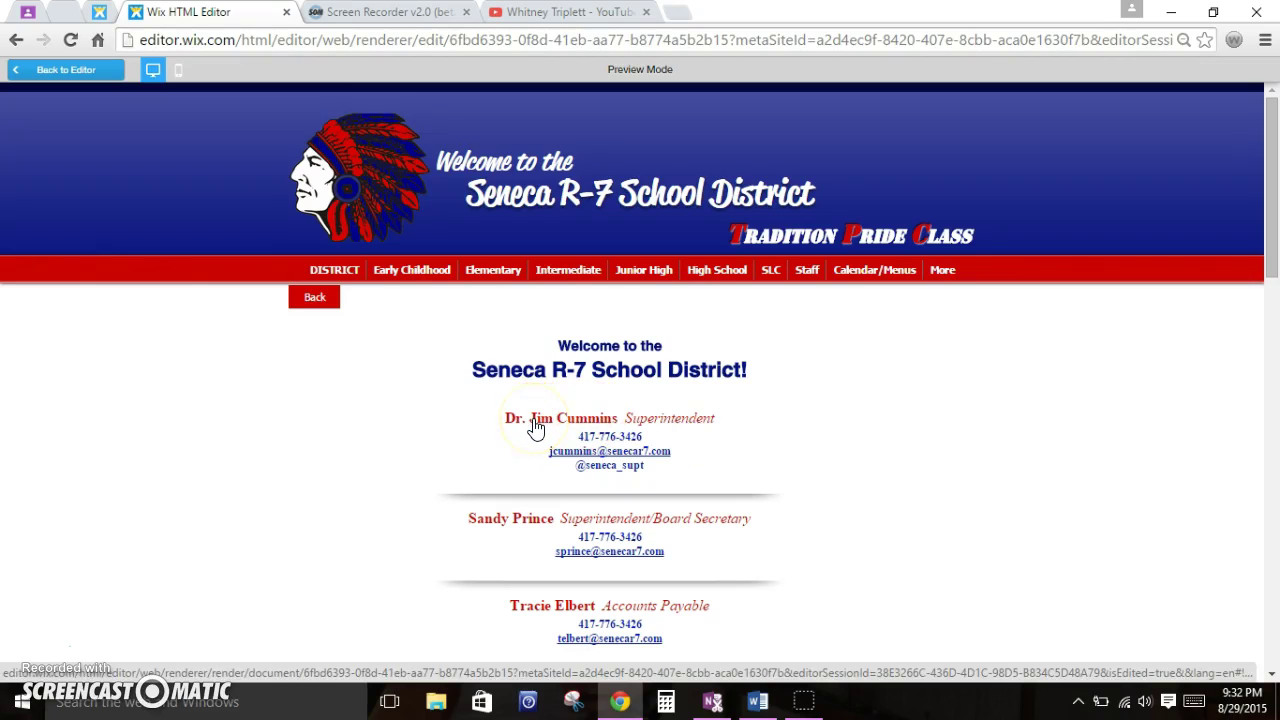
pyautogui.click(535, 420)
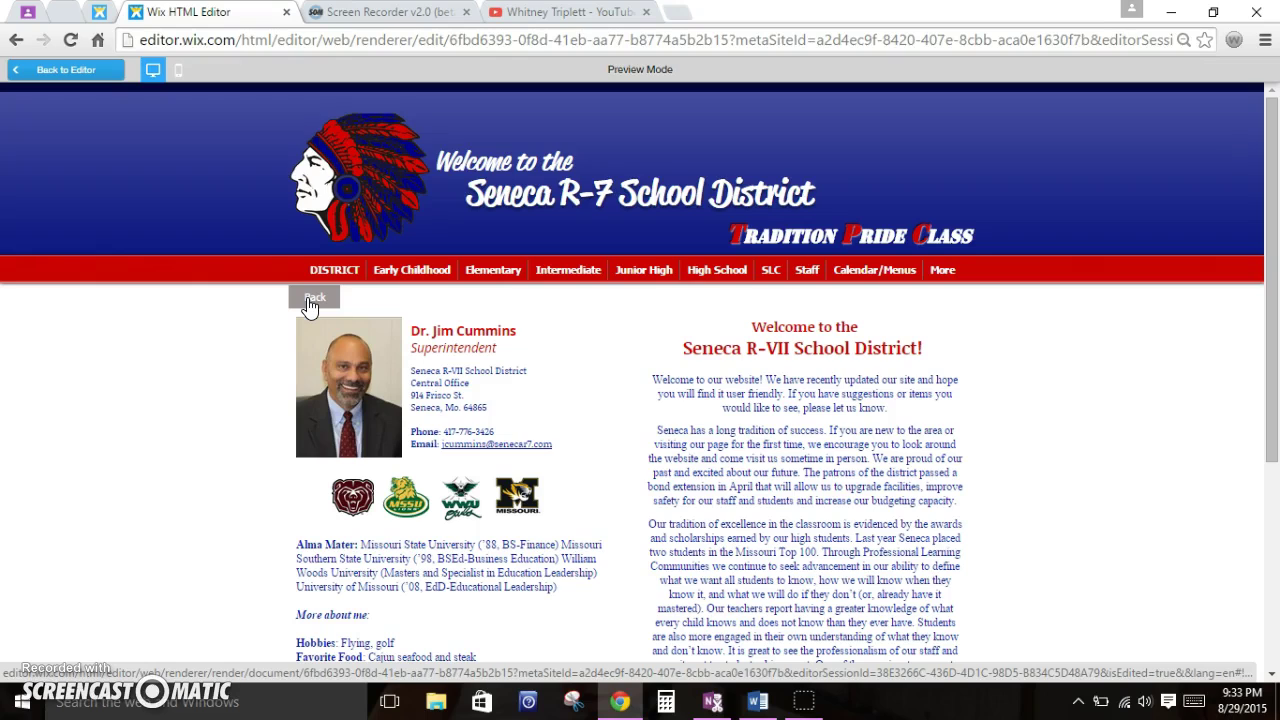
pyautogui.click(309, 303)
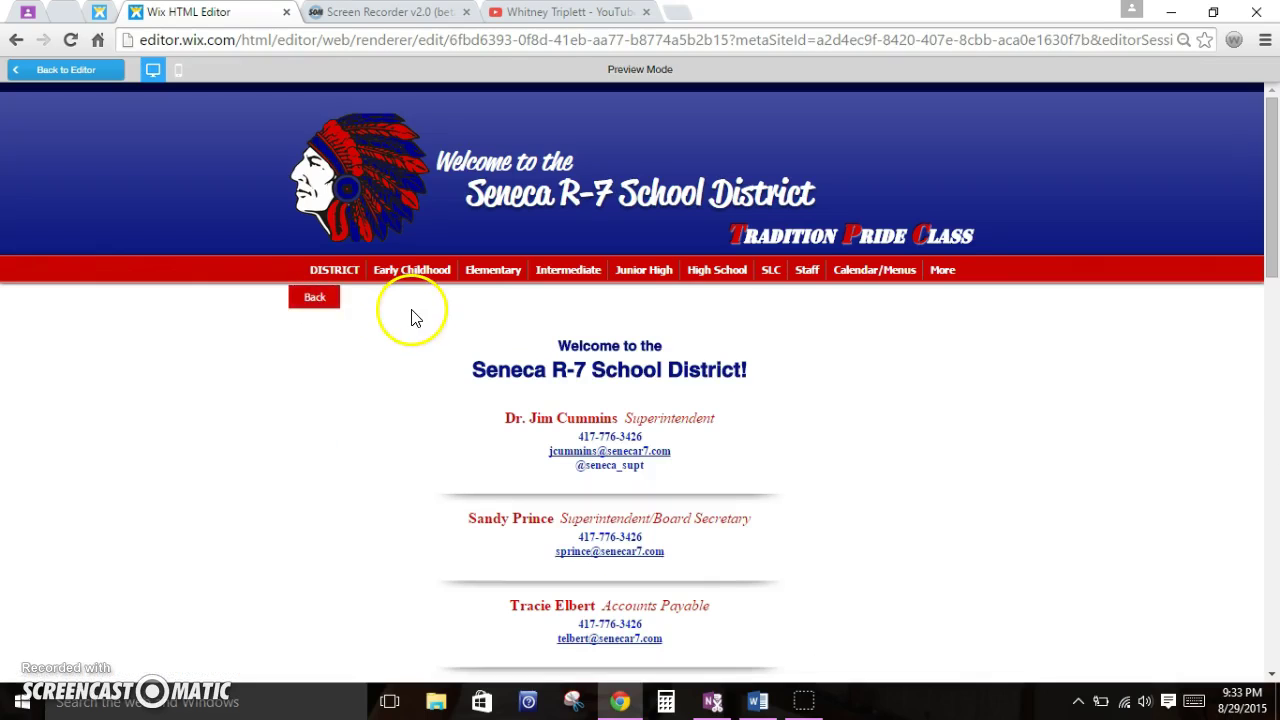
pyautogui.moveTo(336, 262)
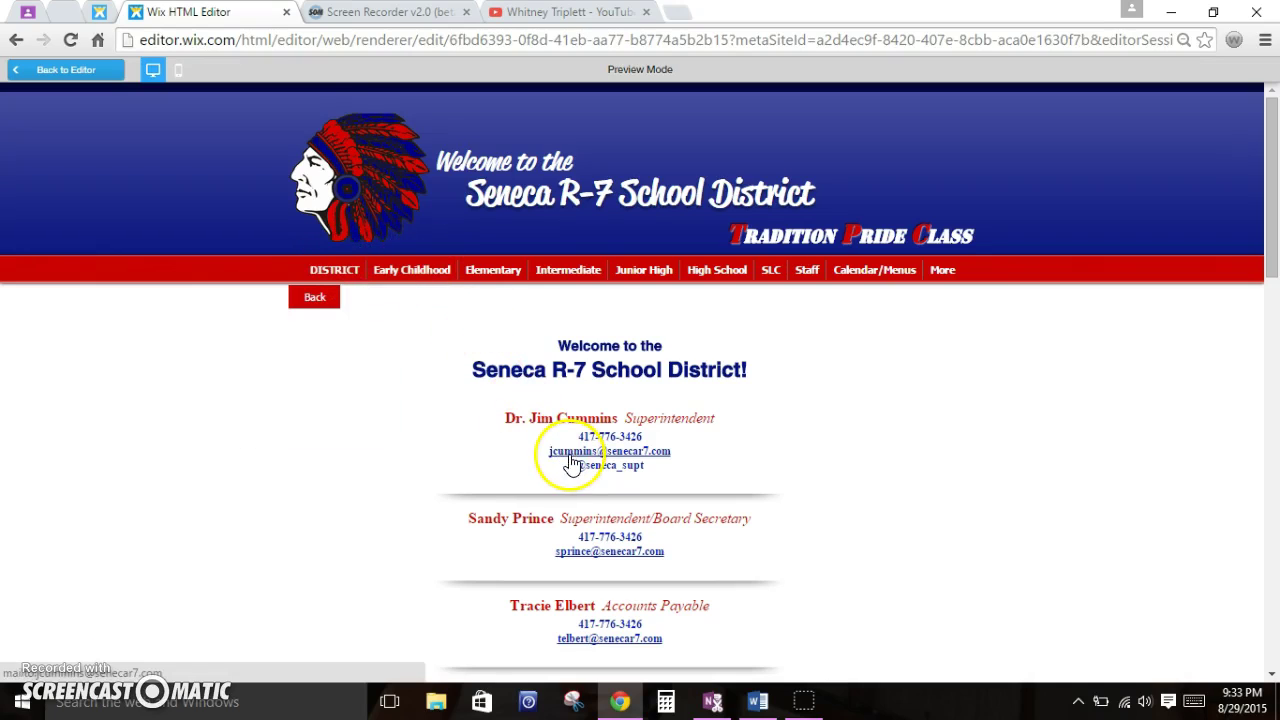
pyautogui.scroll(-1, 585, 560)
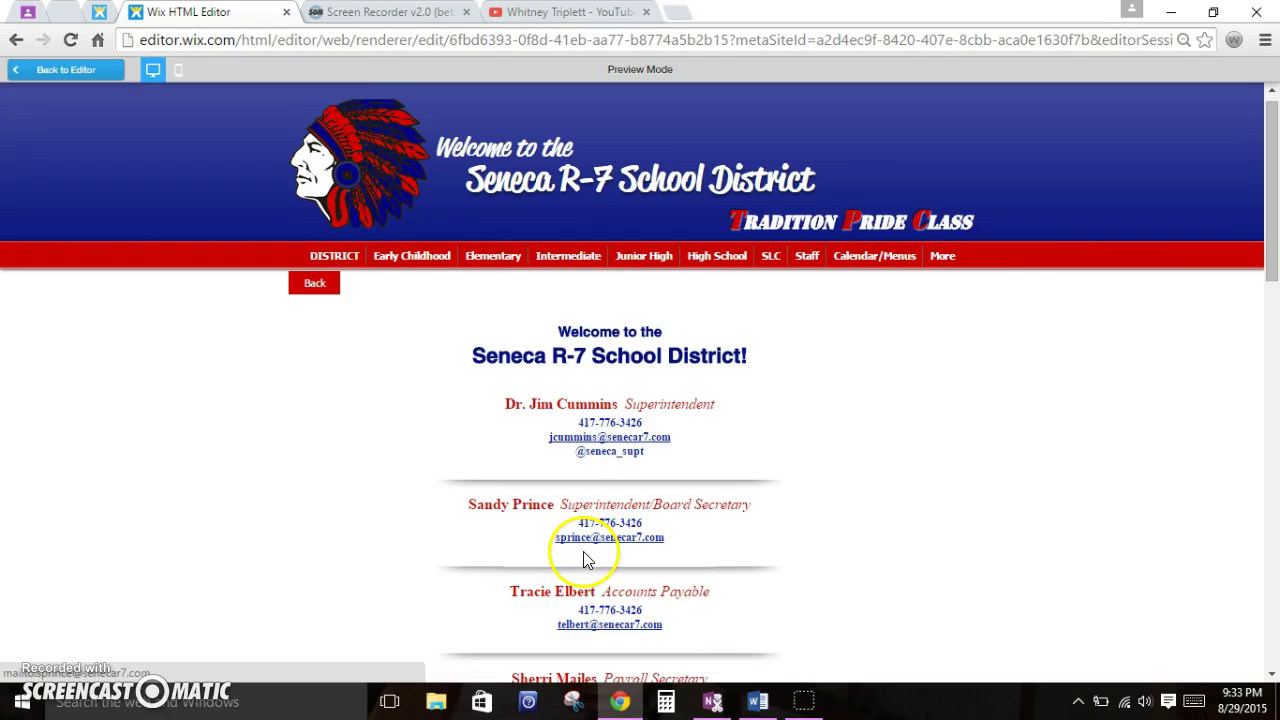
pyautogui.scroll(-2, 588, 635)
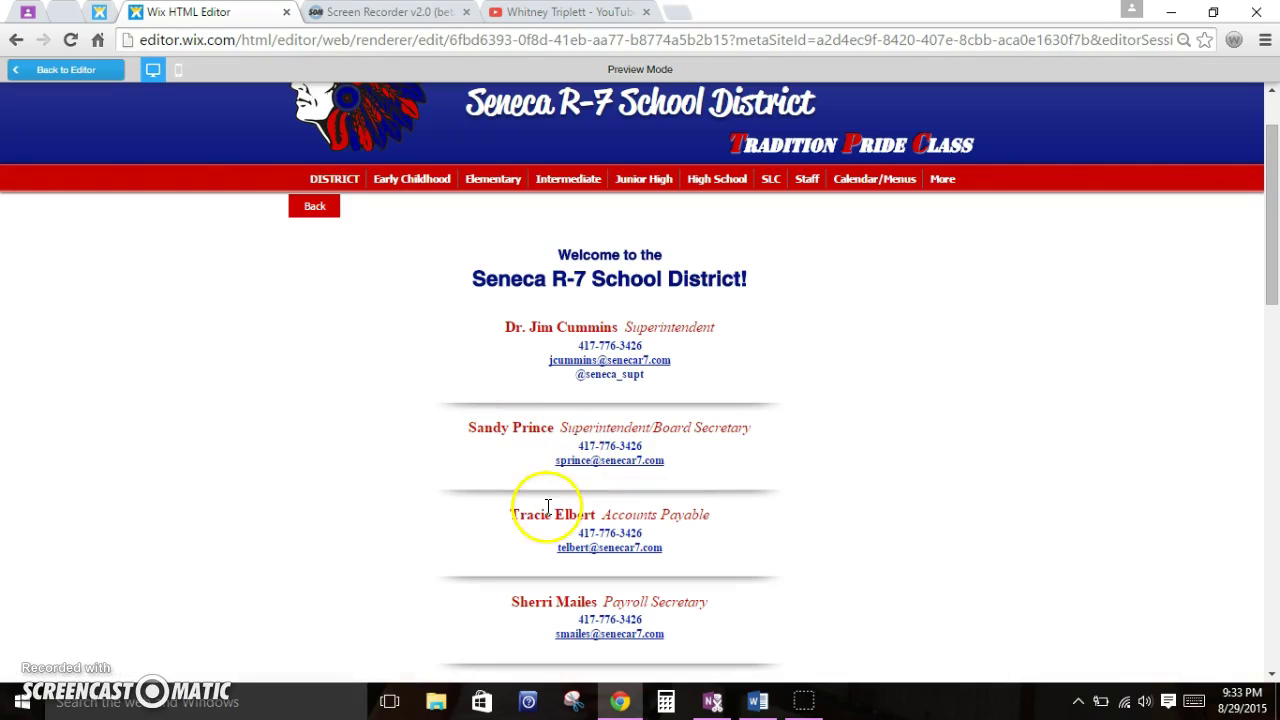
pyautogui.scroll(-1, 537, 610)
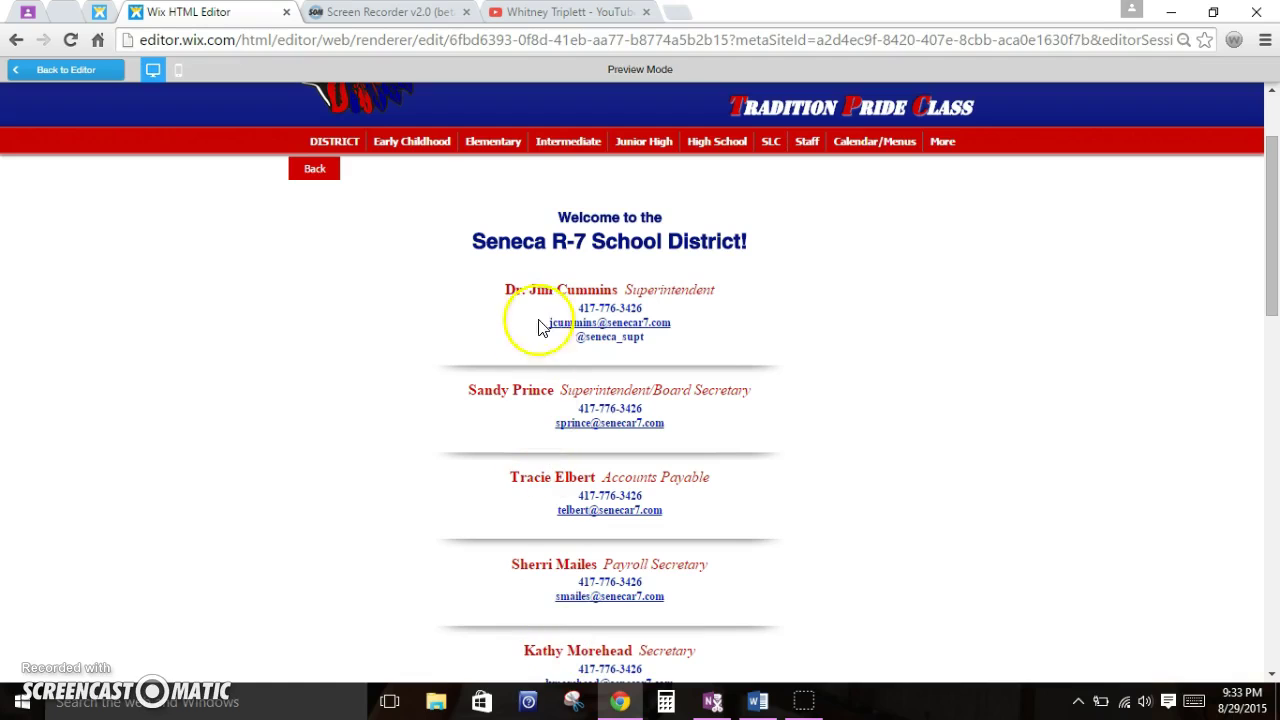
pyautogui.scroll(1, 484, 365)
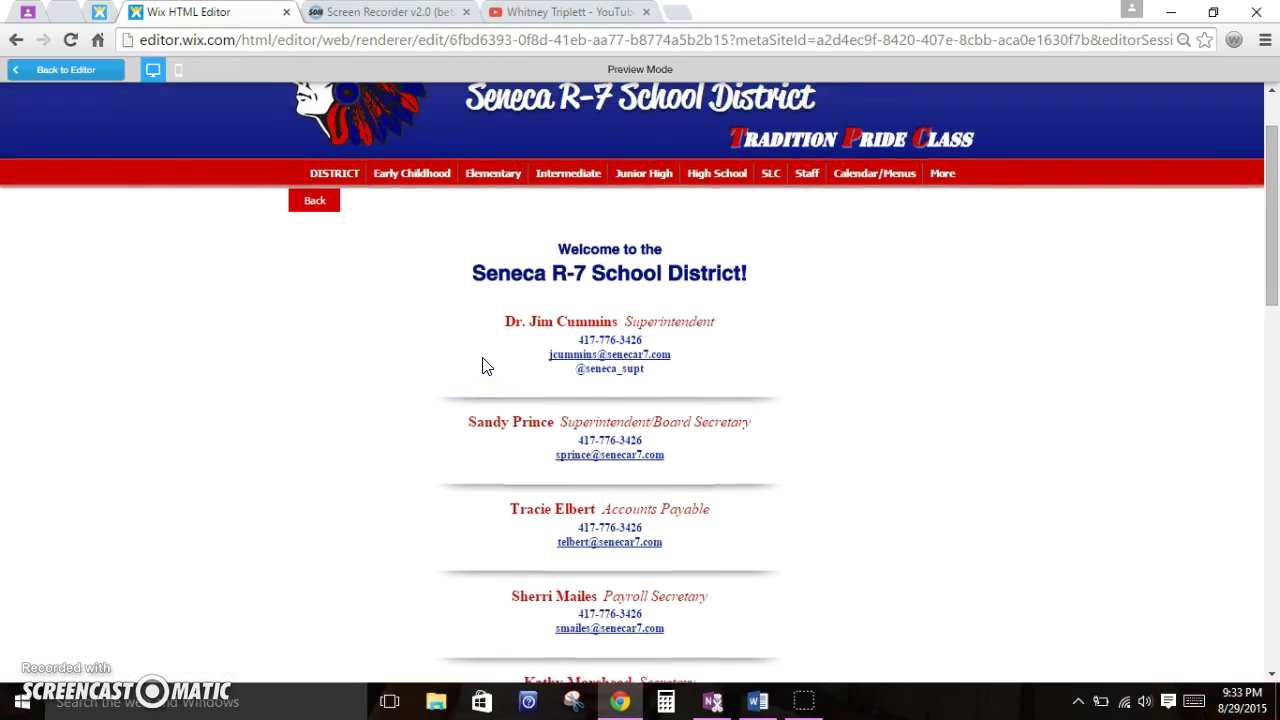
pyautogui.click(603, 370)
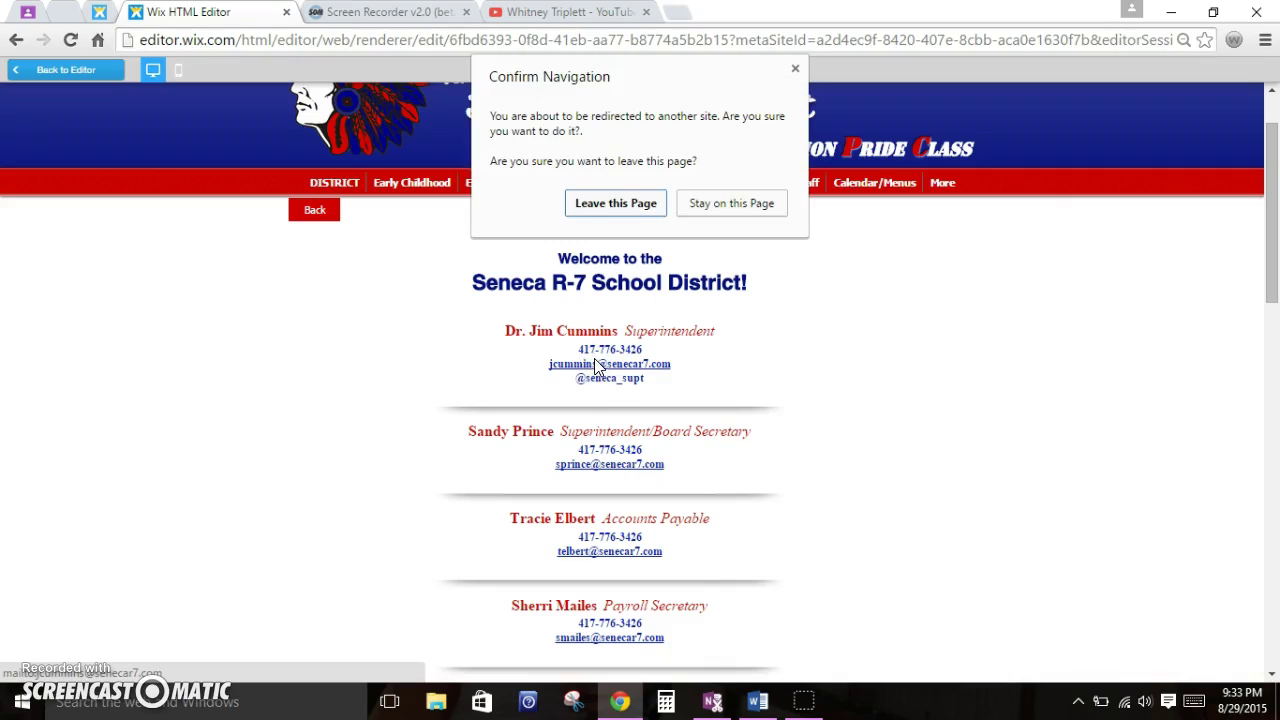
pyautogui.click(619, 202)
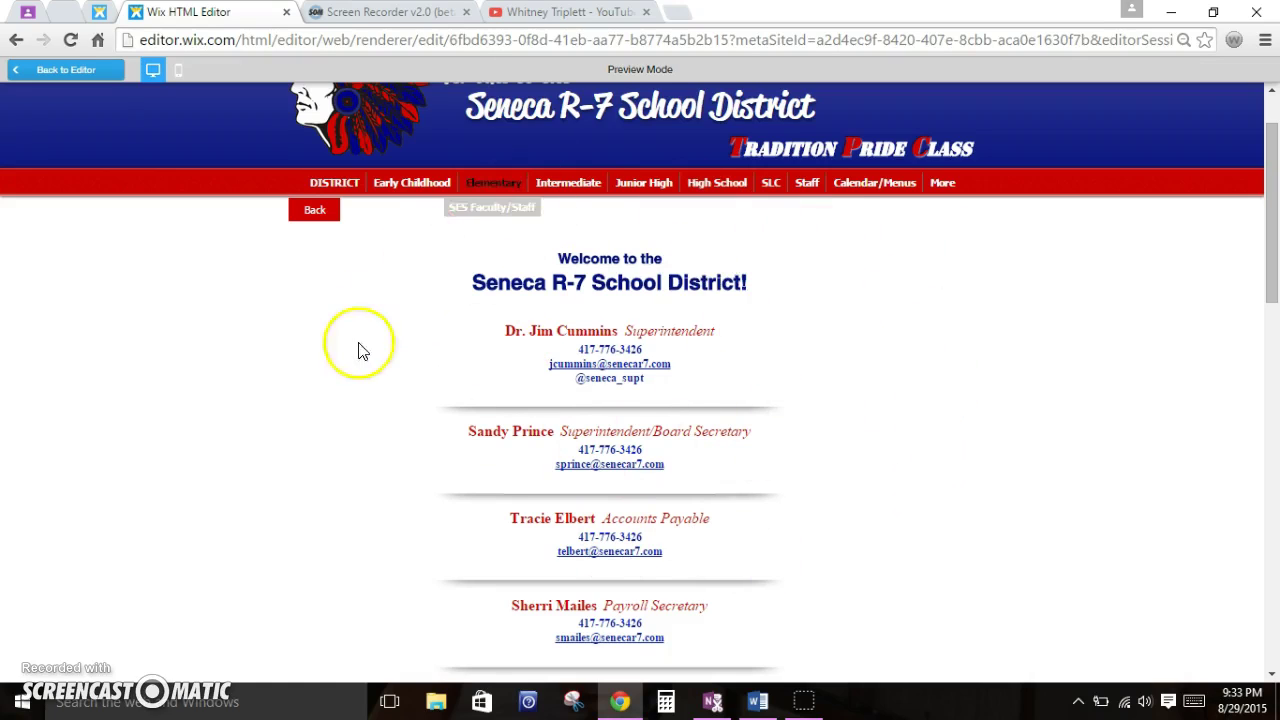
pyautogui.scroll(2, 296, 431)
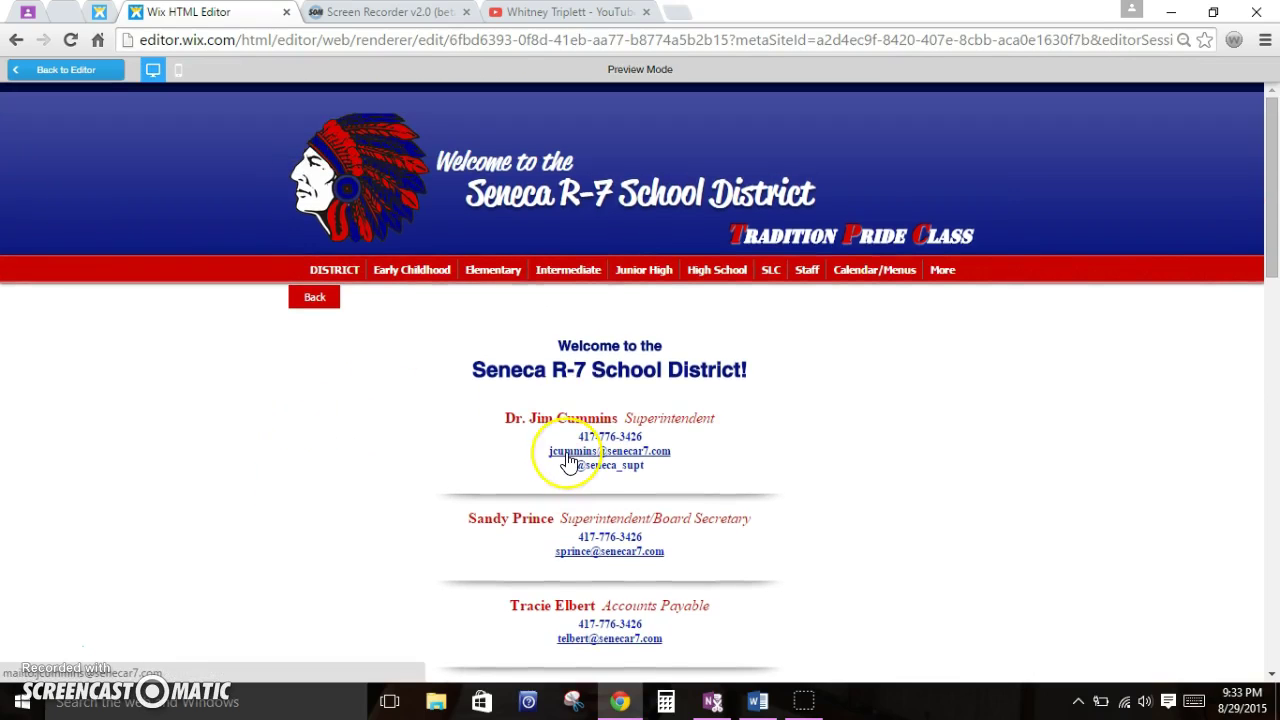
pyautogui.click(441, 443)
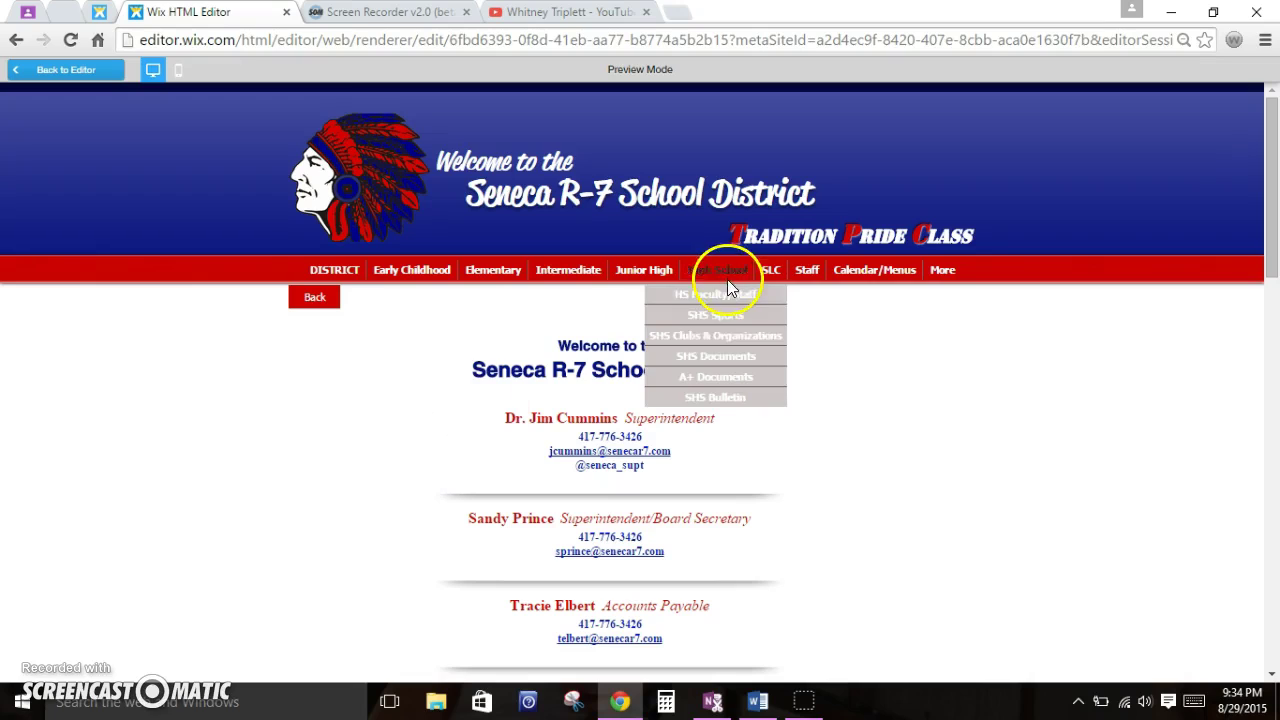
# Step: Return to the district home page and open the SES Faculty/Staff page from the Elementary menu
pyautogui.click(316, 314)
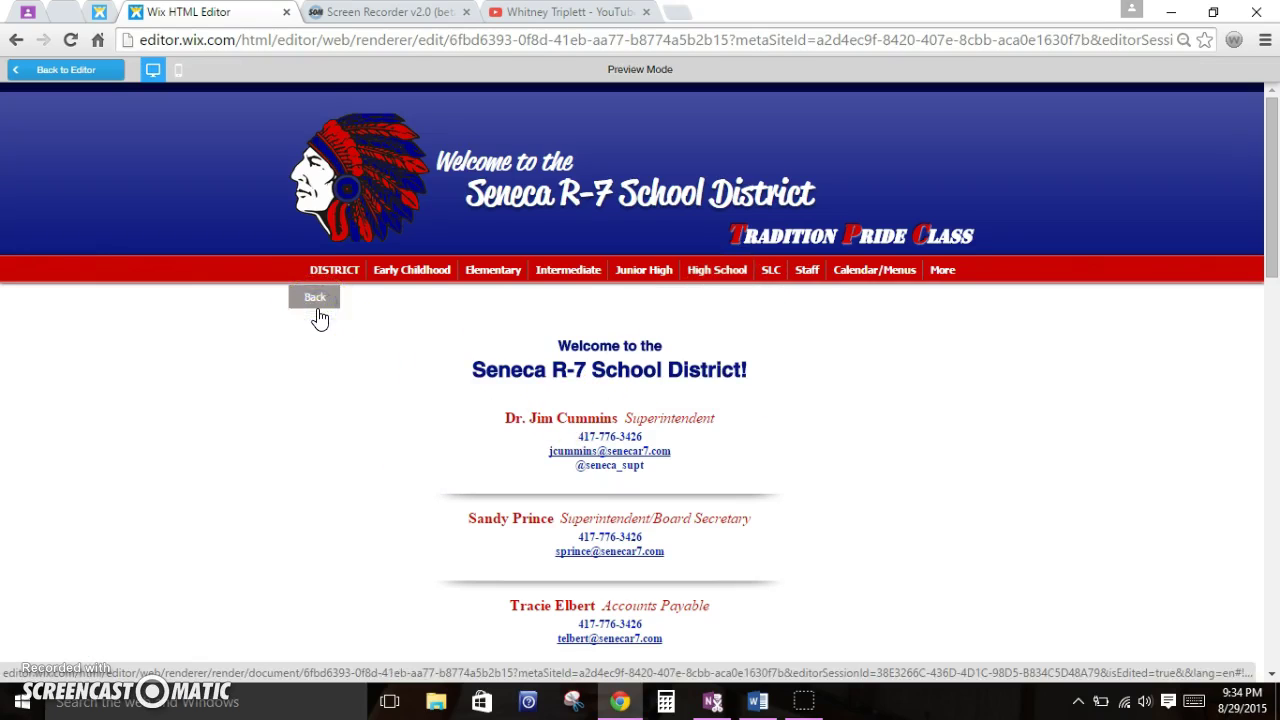
pyautogui.click(212, 444)
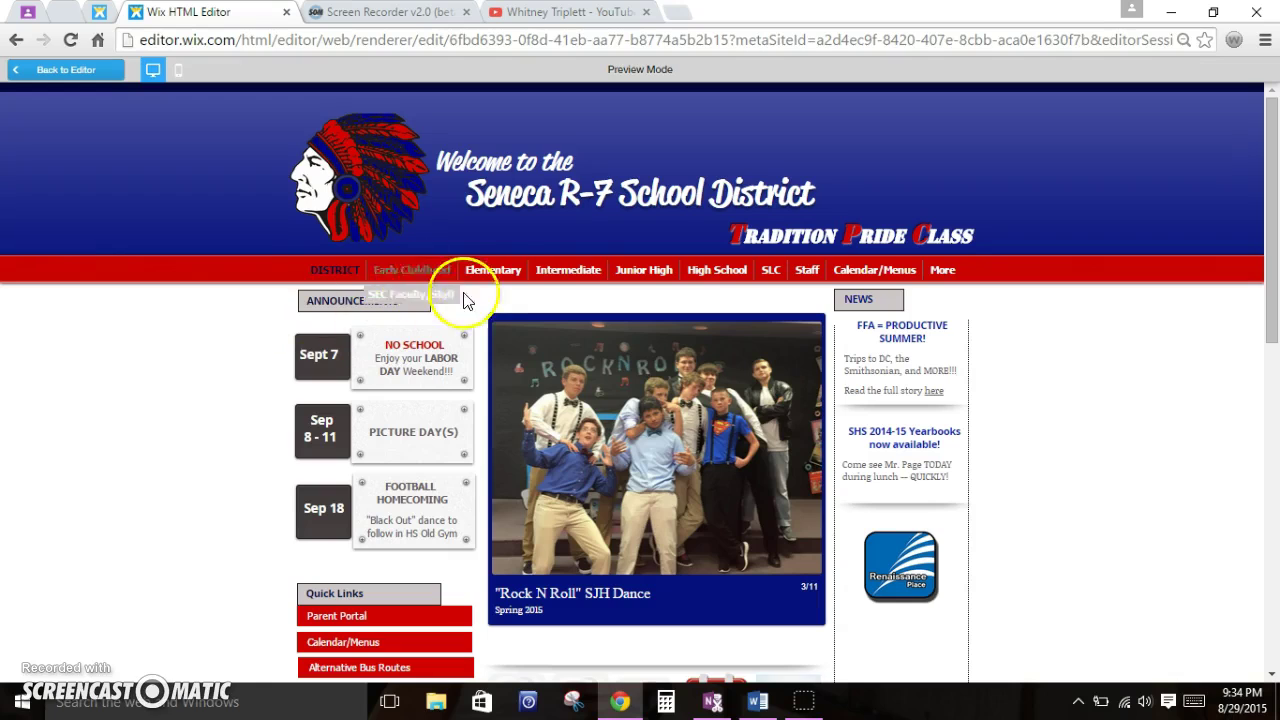
pyautogui.moveTo(495, 271)
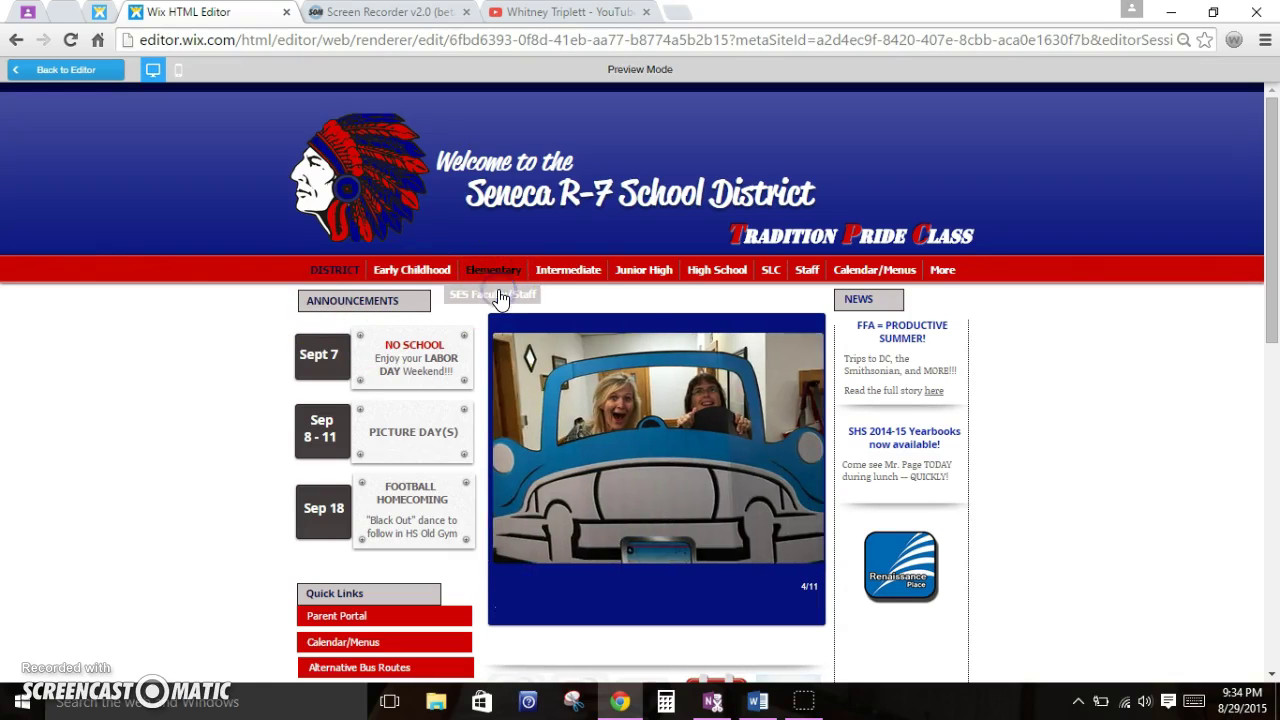
pyautogui.click(500, 298)
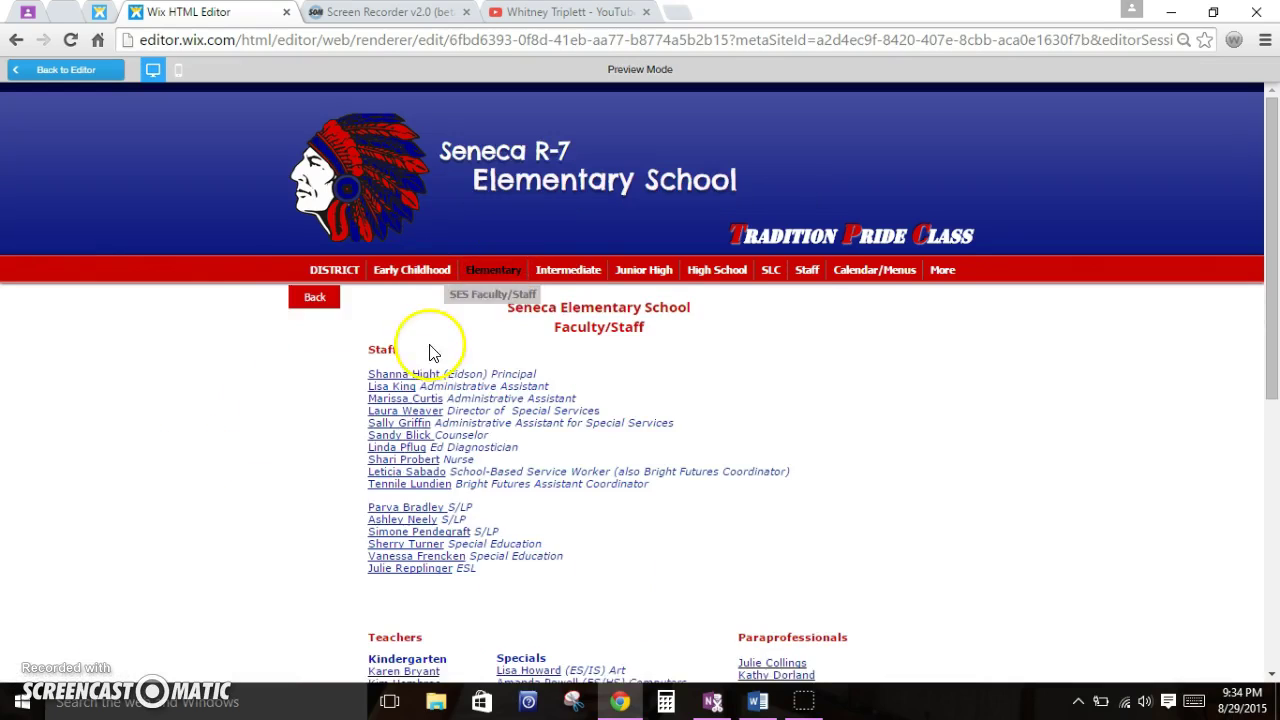
# Step: Open a Kindergarten teacher's profile page, then go back to the faculty list
pyautogui.click(292, 447)
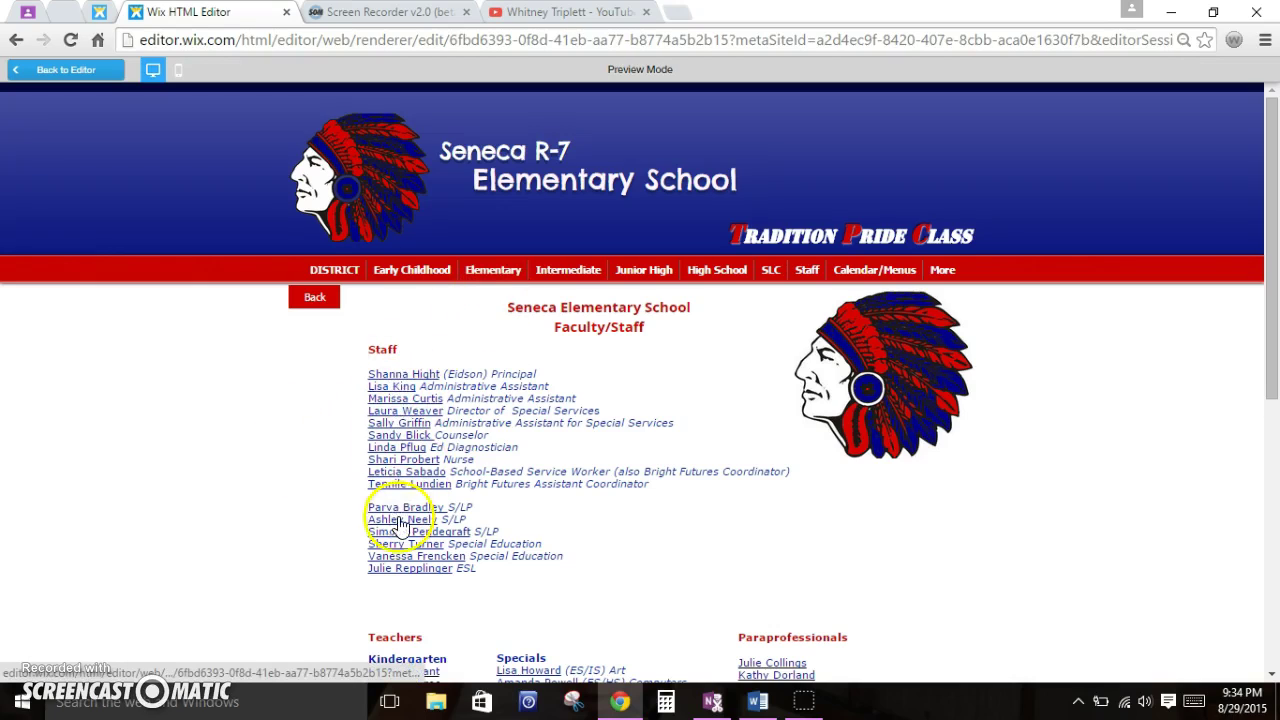
pyautogui.scroll(-2, 317, 541)
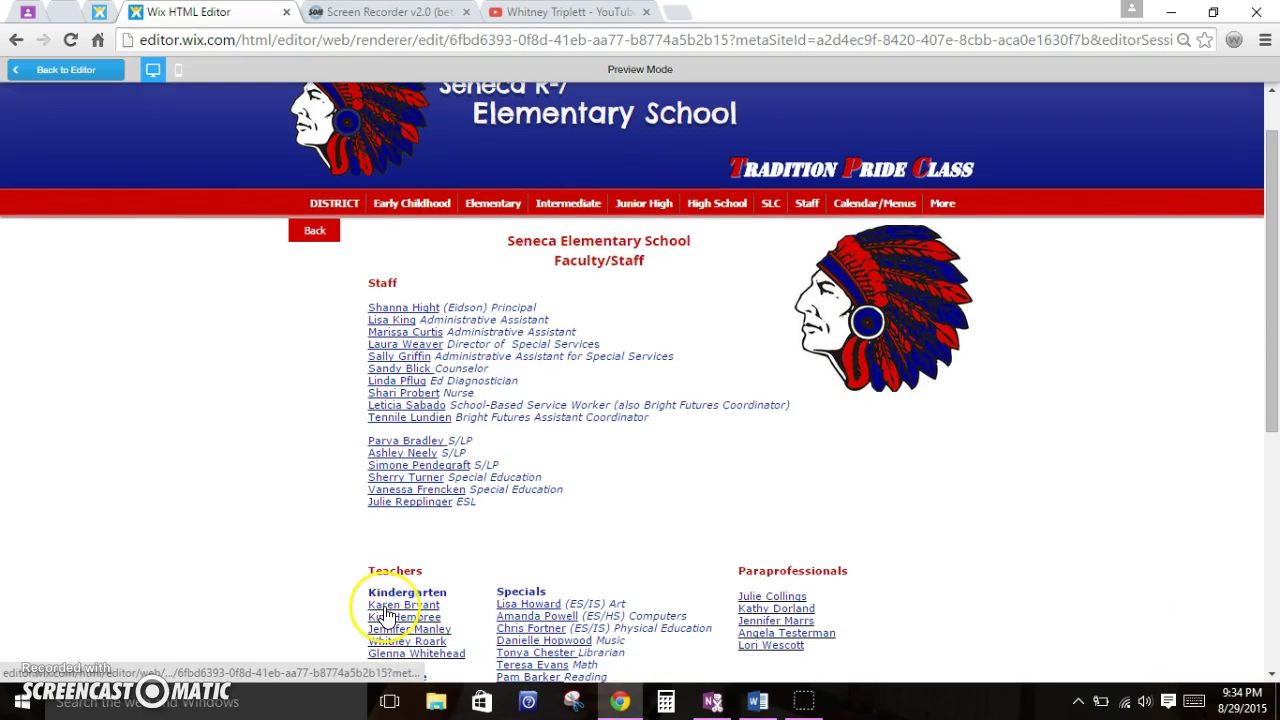
pyautogui.click(386, 608)
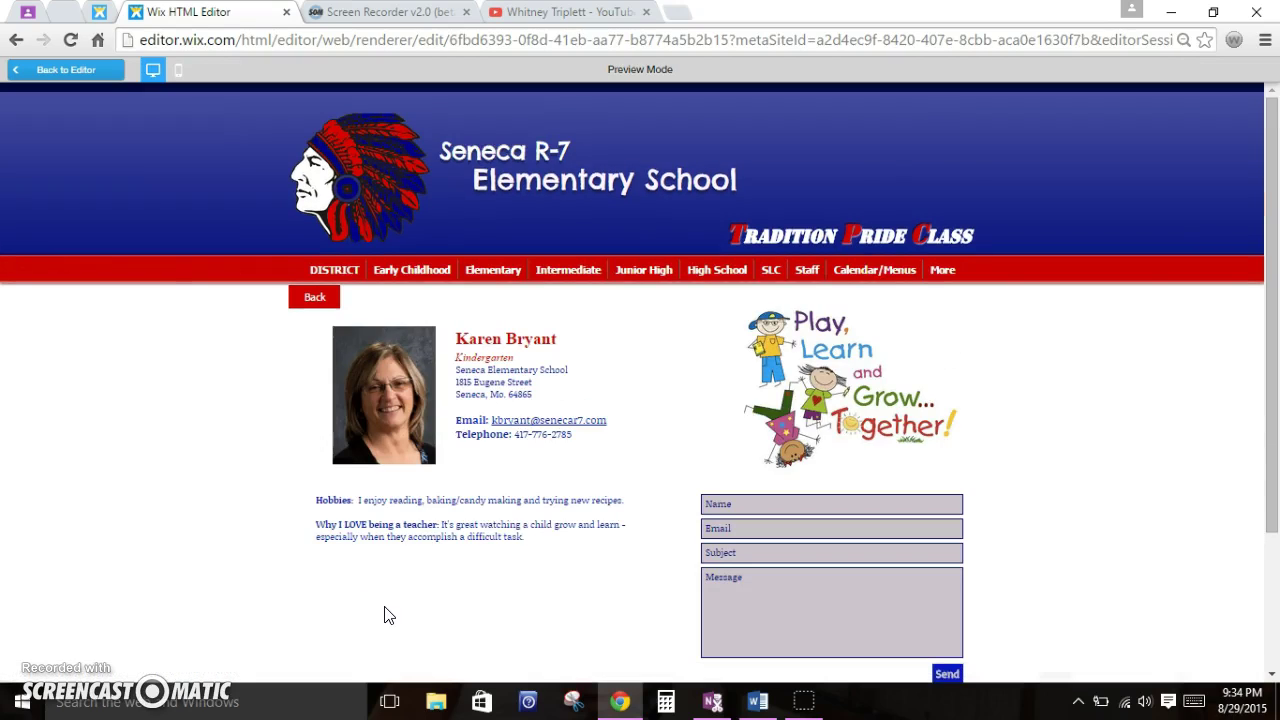
pyautogui.click(340, 304)
# Step: Open the HS Faculty/Staff page from the High School menu and scroll through its teacher list
pyautogui.moveTo(337, 271)
pyautogui.click(256, 320)
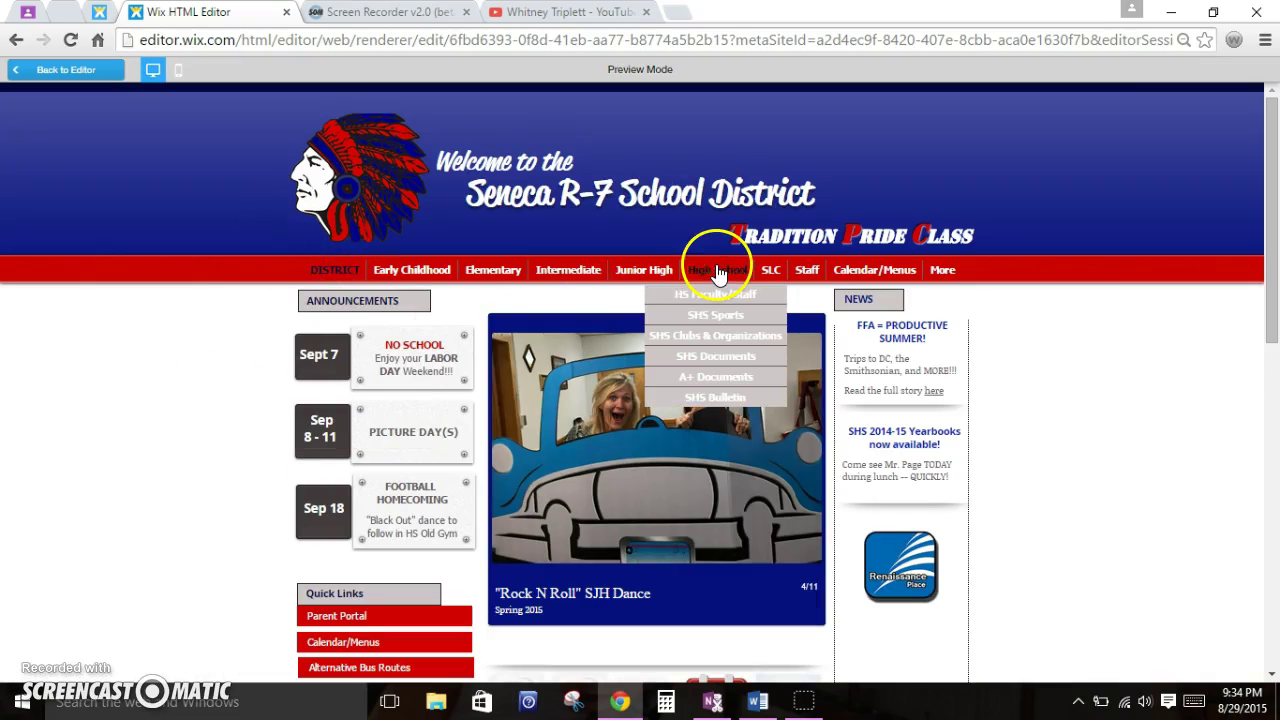
pyautogui.click(713, 292)
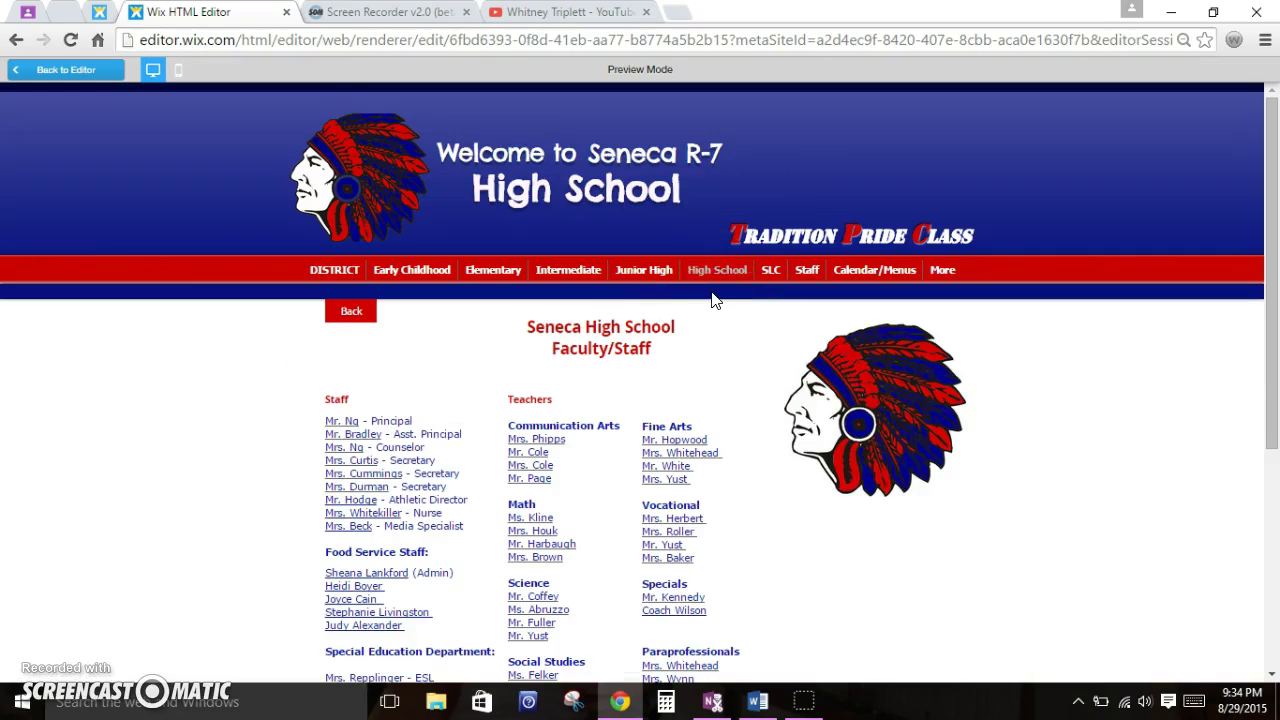
pyautogui.click(333, 460)
pyautogui.scroll(-3, 330, 460)
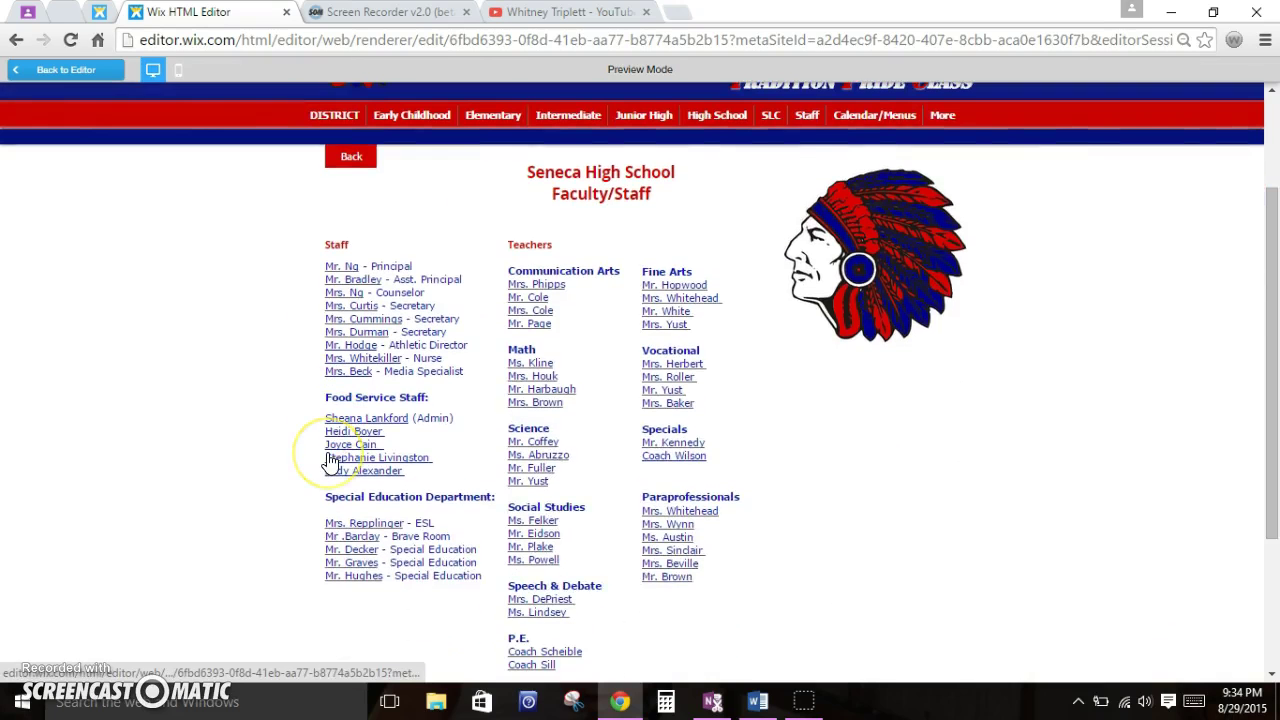
pyautogui.scroll(-1, 330, 460)
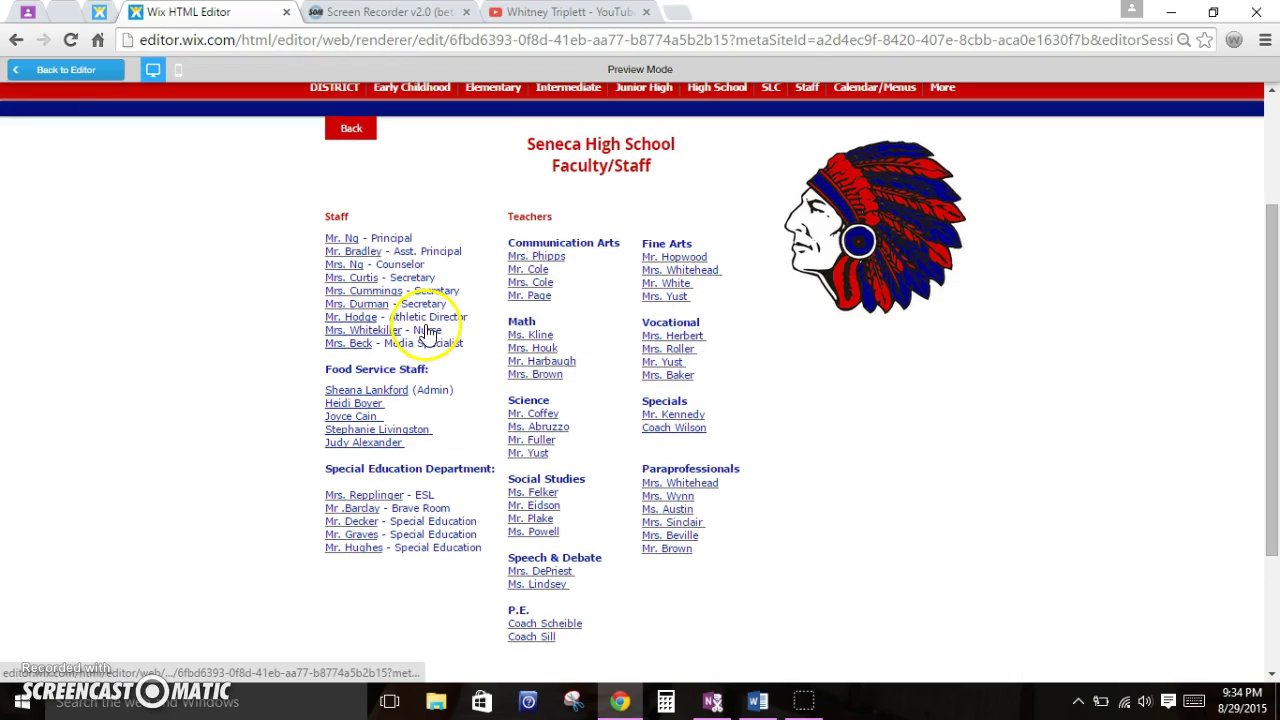
pyautogui.scroll(-3, 150, 380)
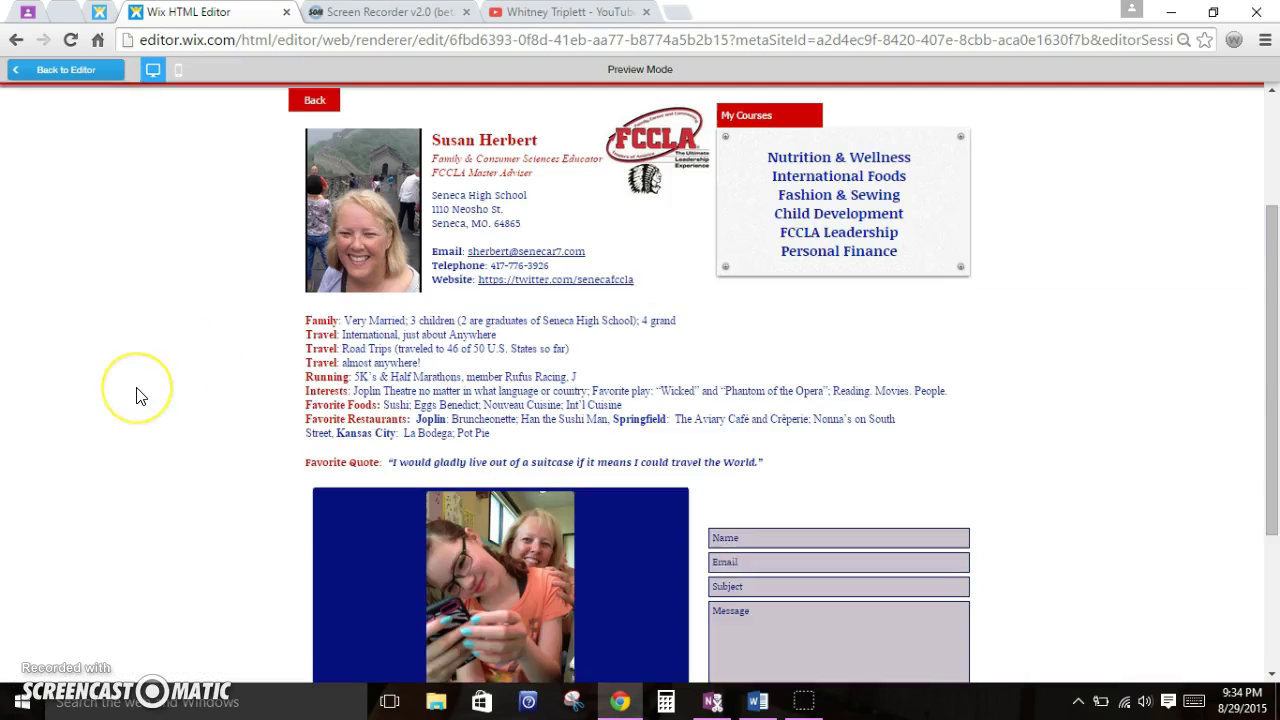
pyautogui.scroll(1, 140, 396)
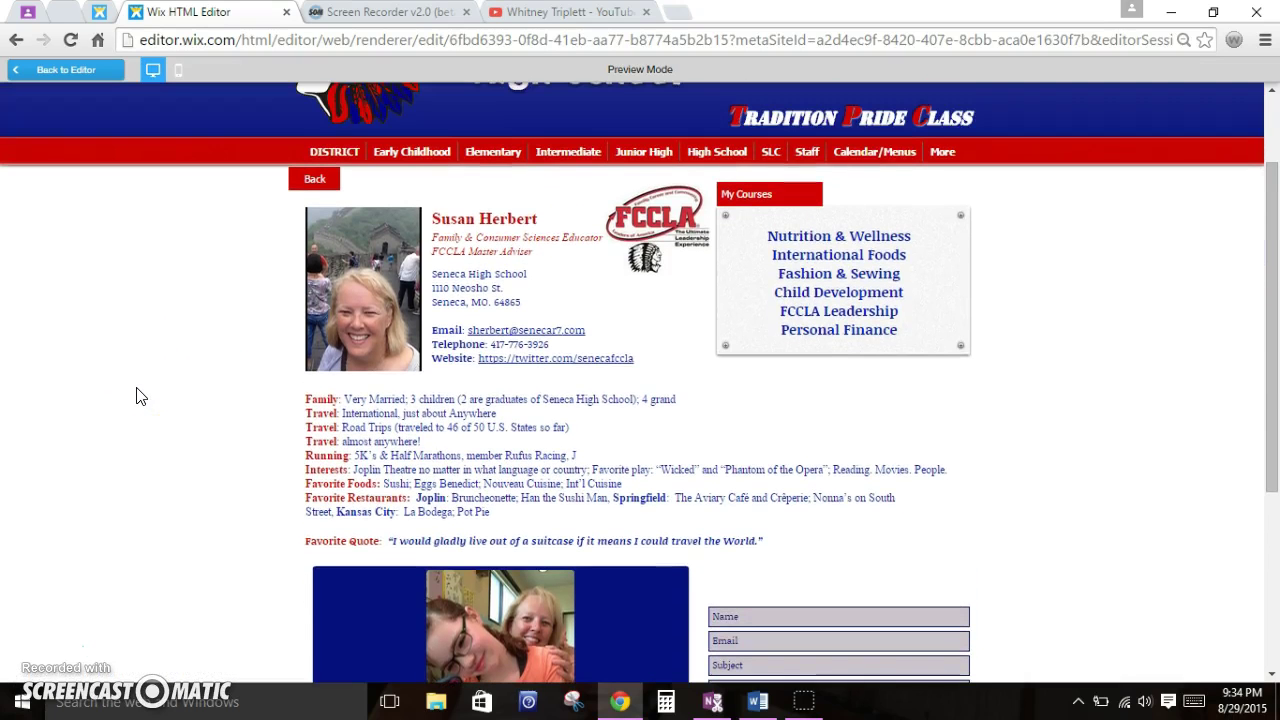
pyautogui.scroll(1, 140, 396)
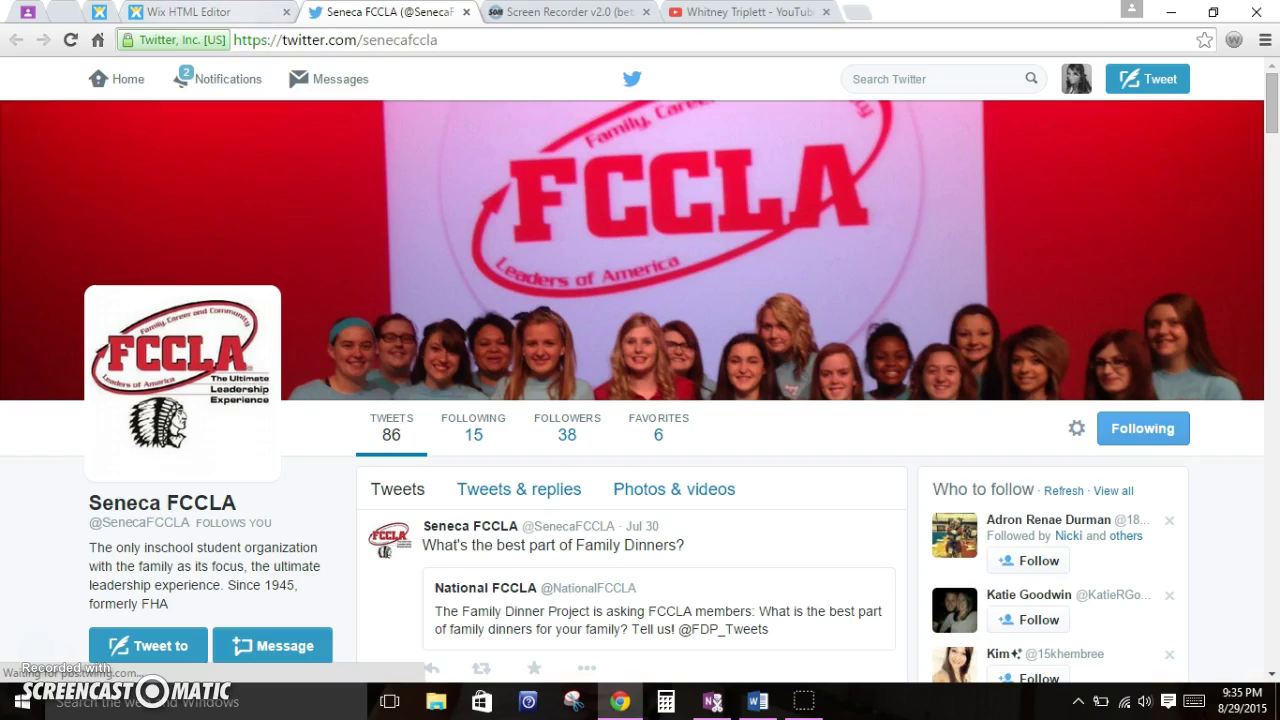
pyautogui.click(464, 13)
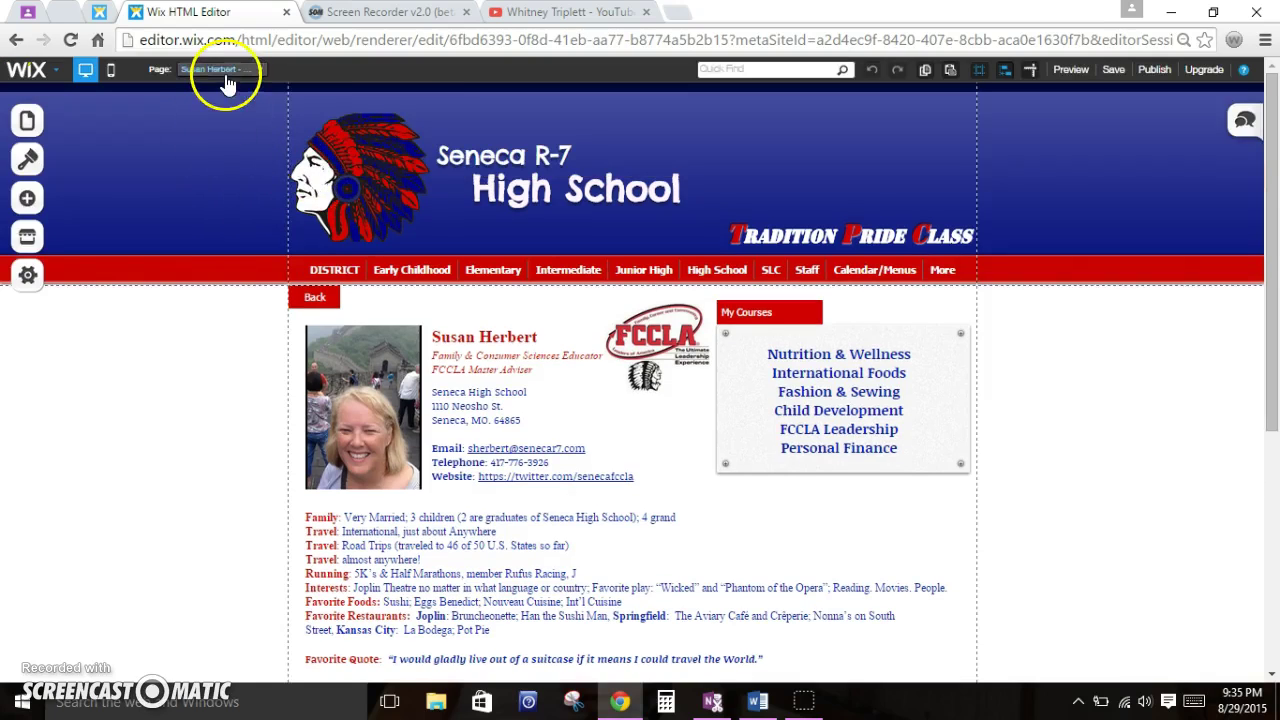
# Step: Scroll down the page list and switch the editor to the food-service staff page
pyautogui.click(222, 72)
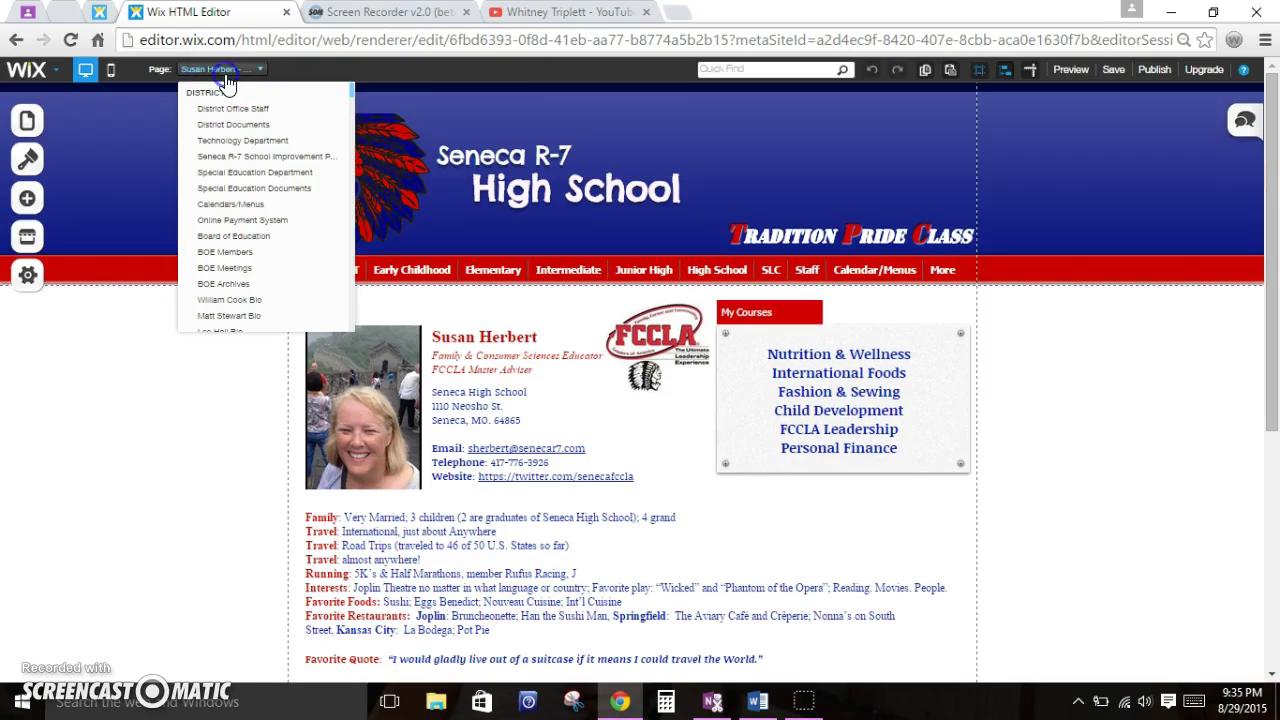
pyautogui.scroll(-3, 280, 258)
pyautogui.scroll(-6, 282, 258)
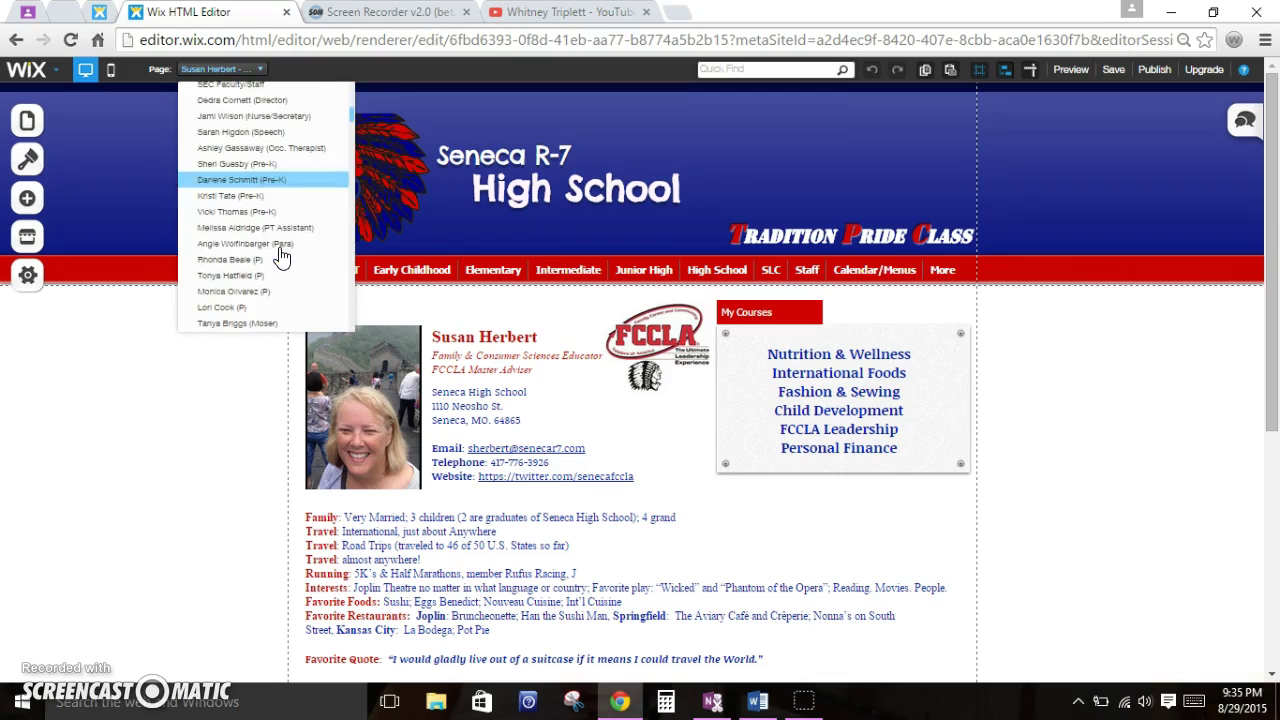
pyautogui.scroll(-10, 282, 258)
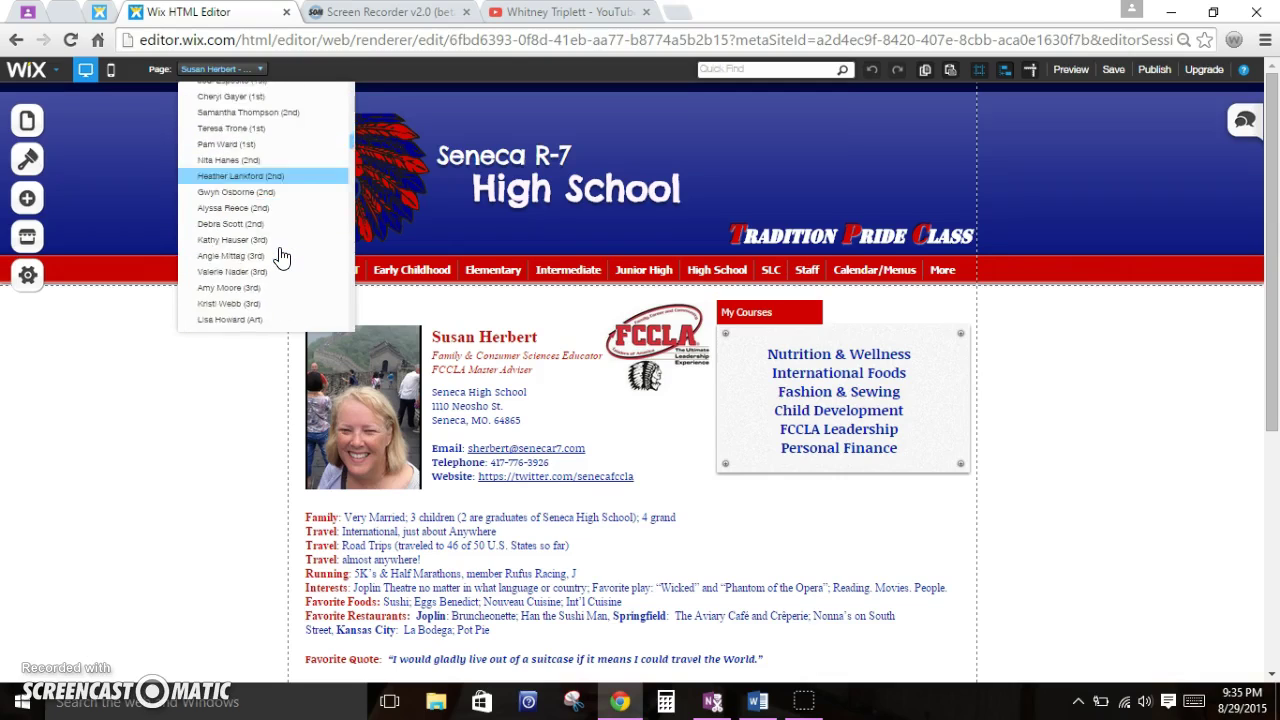
pyautogui.scroll(-10, 282, 258)
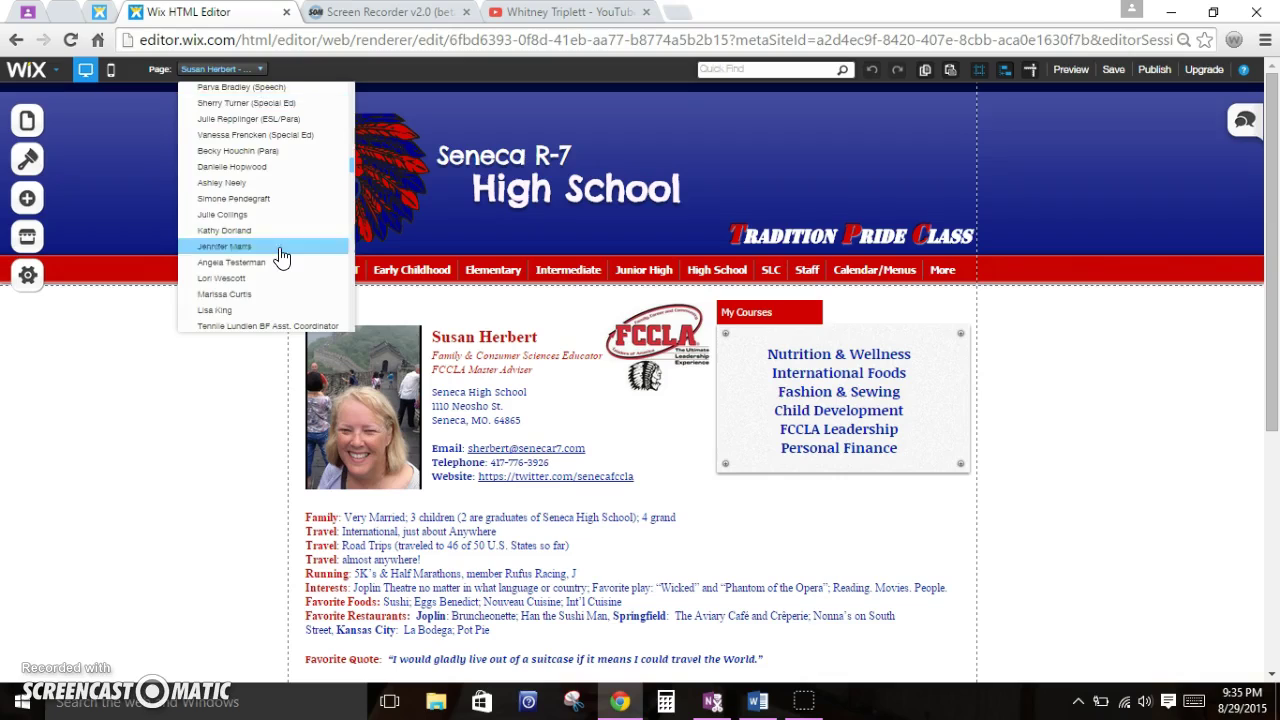
pyautogui.scroll(-10, 282, 258)
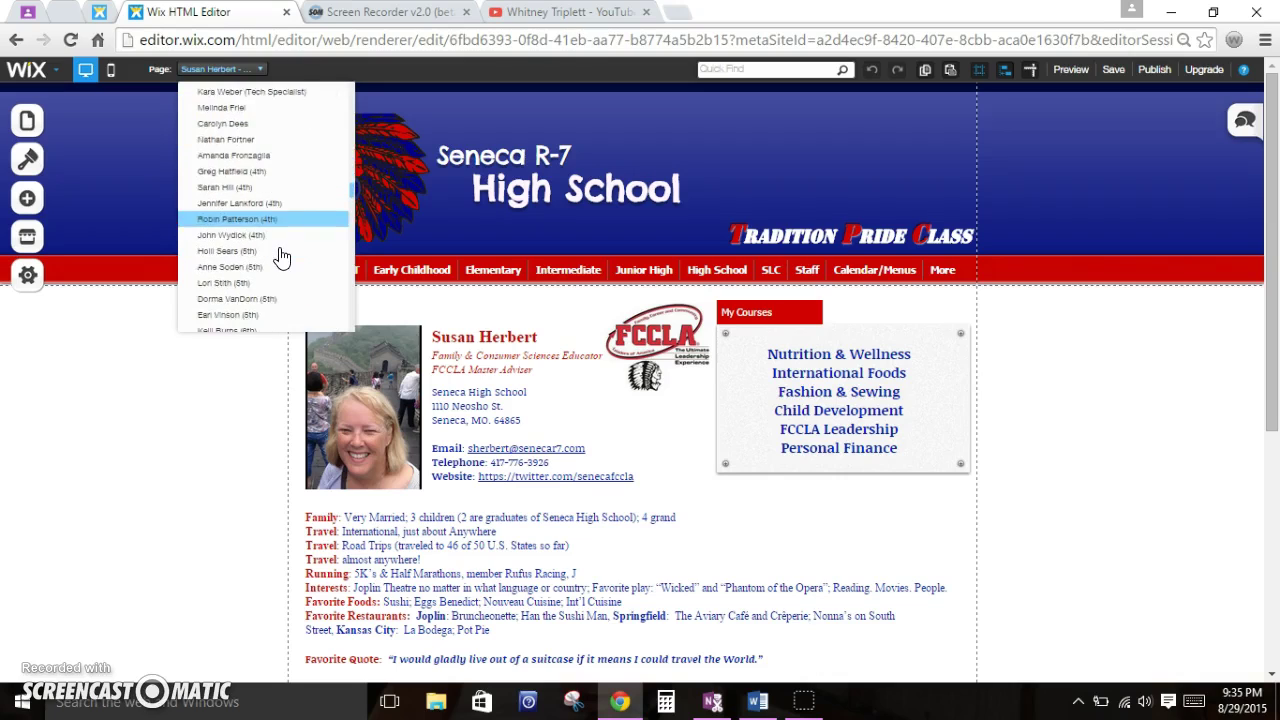
pyautogui.scroll(-10, 282, 258)
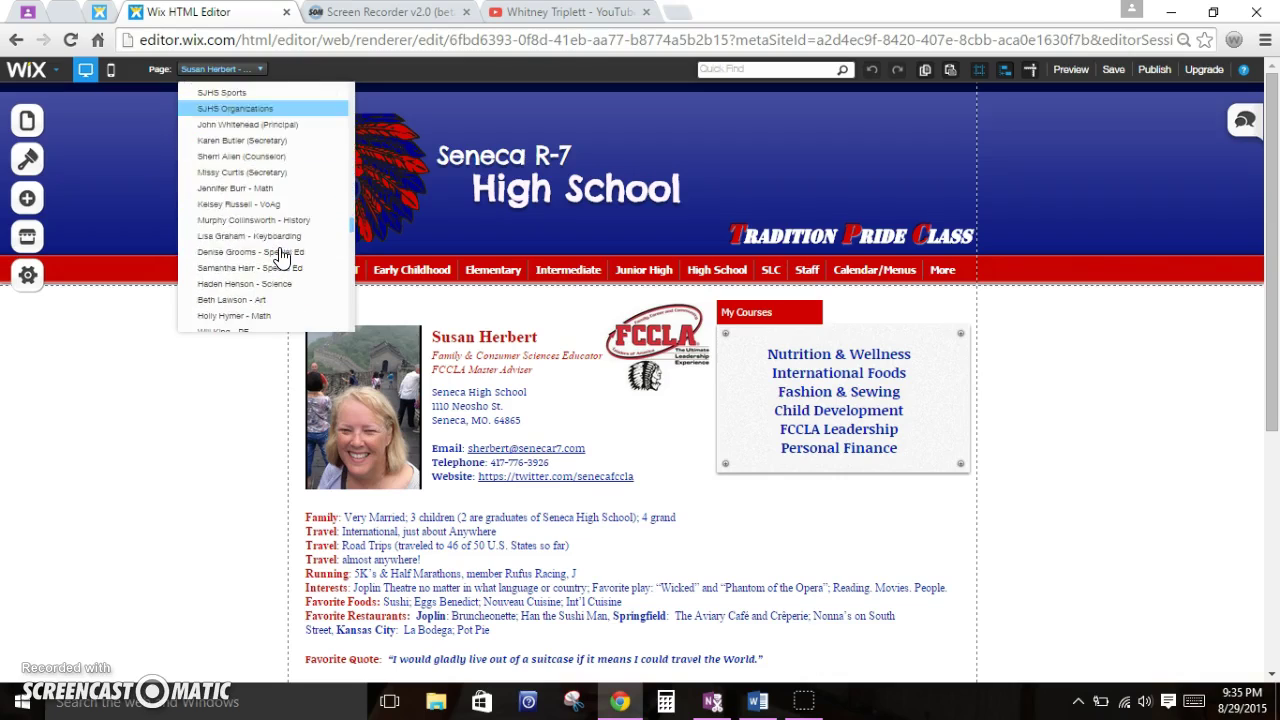
pyautogui.scroll(-10, 282, 258)
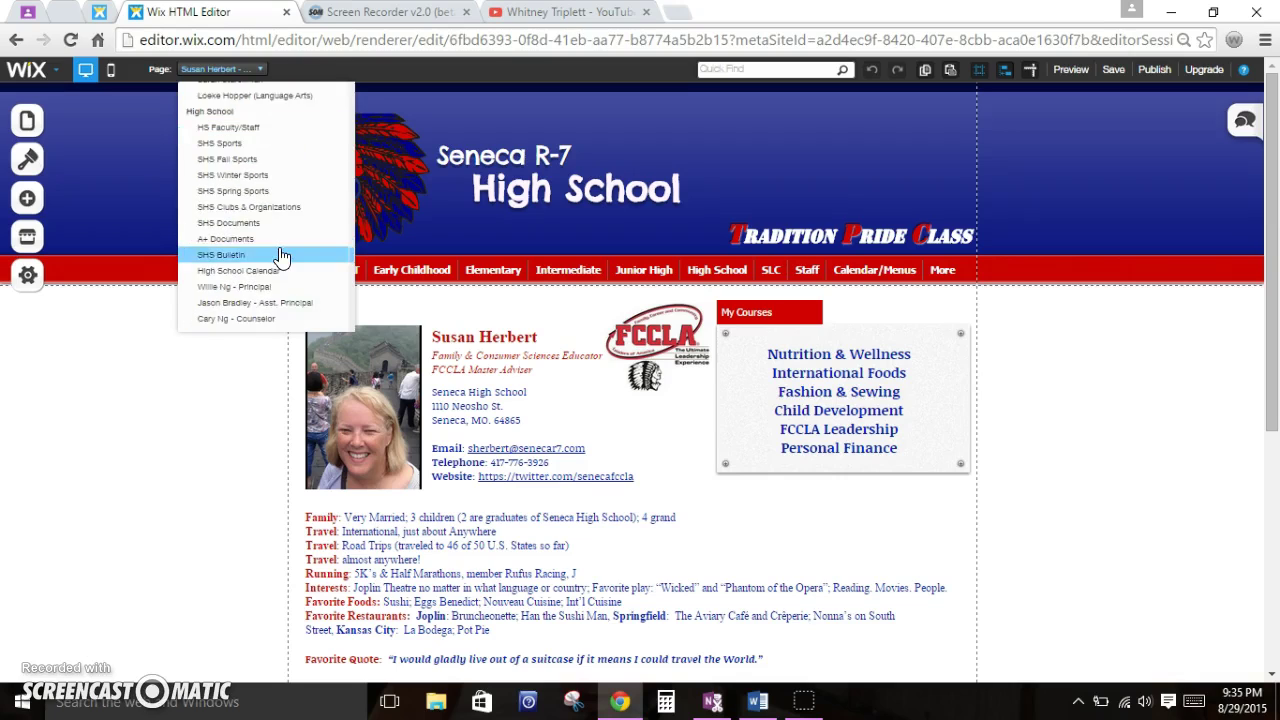
pyautogui.scroll(-10, 282, 258)
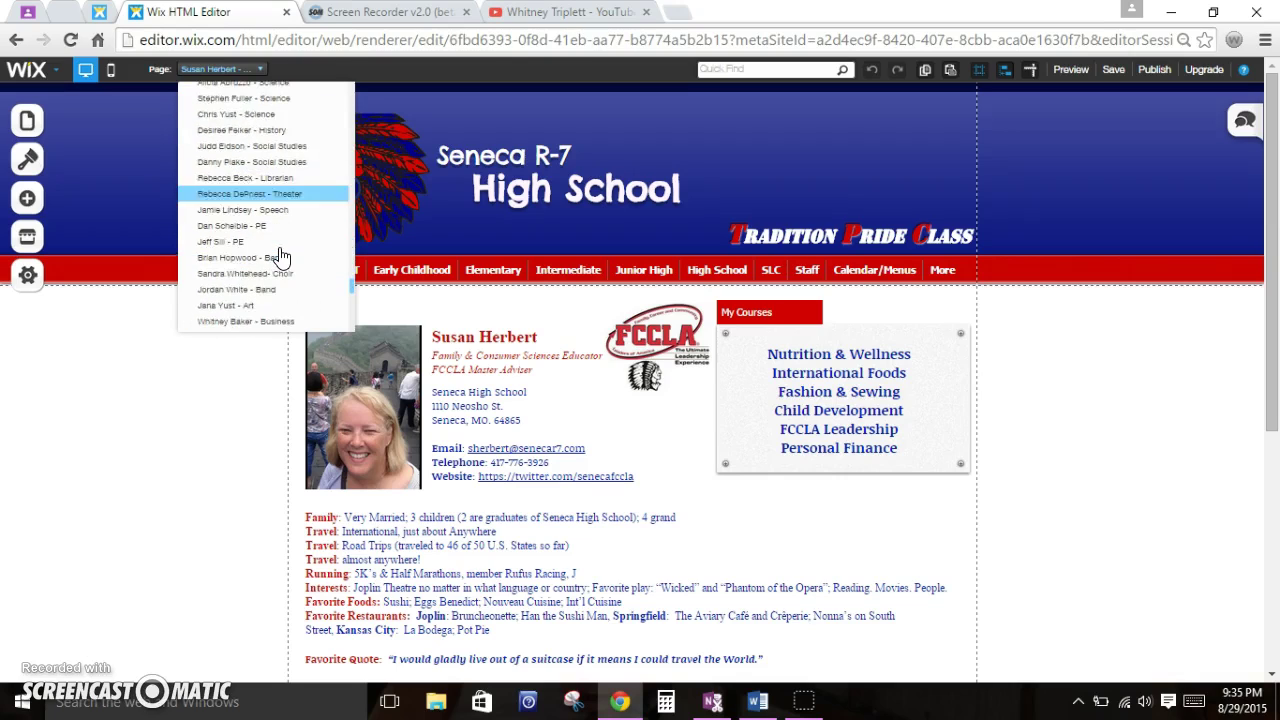
pyautogui.scroll(-4, 282, 258)
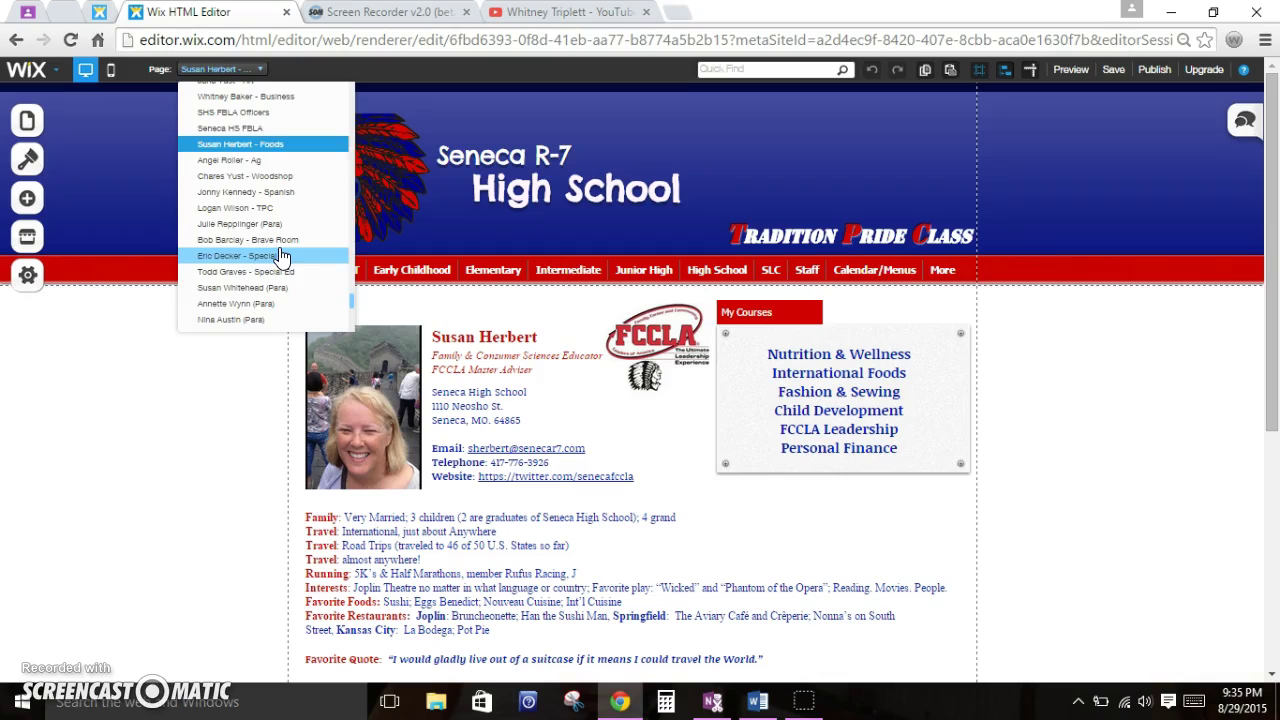
pyautogui.scroll(-2, 280, 257)
pyautogui.click(268, 292)
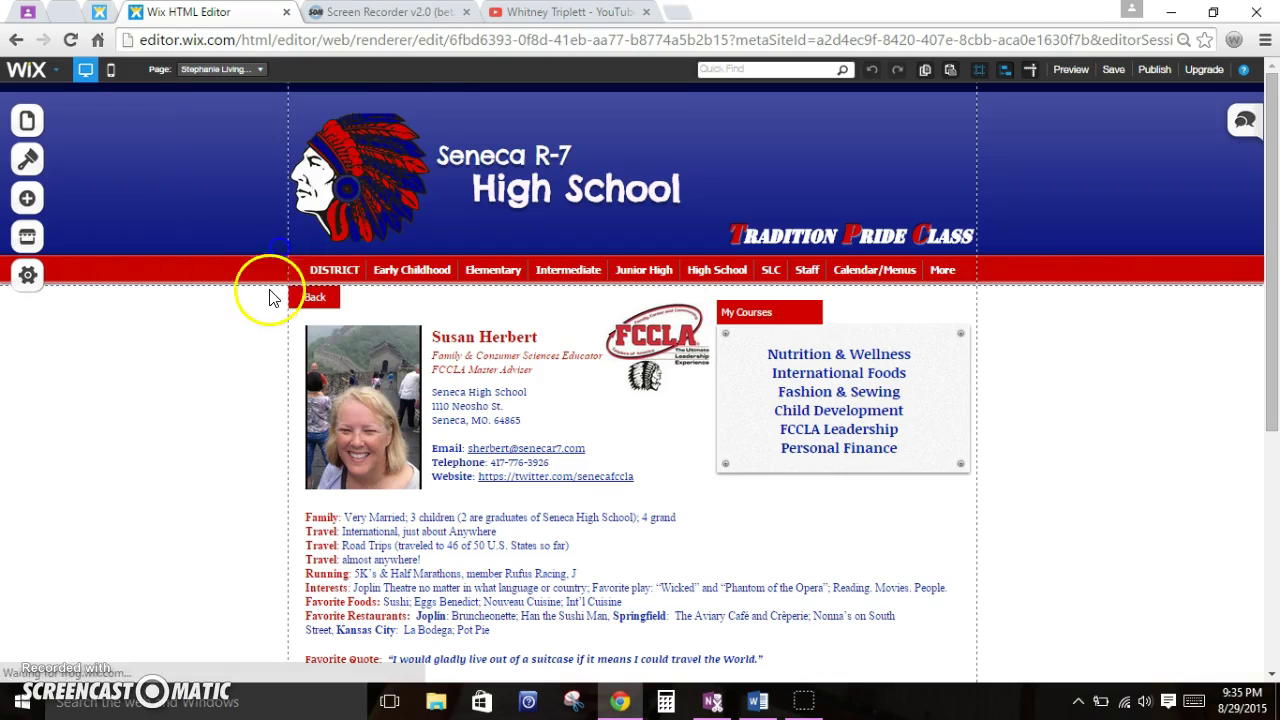
pyautogui.click(240, 73)
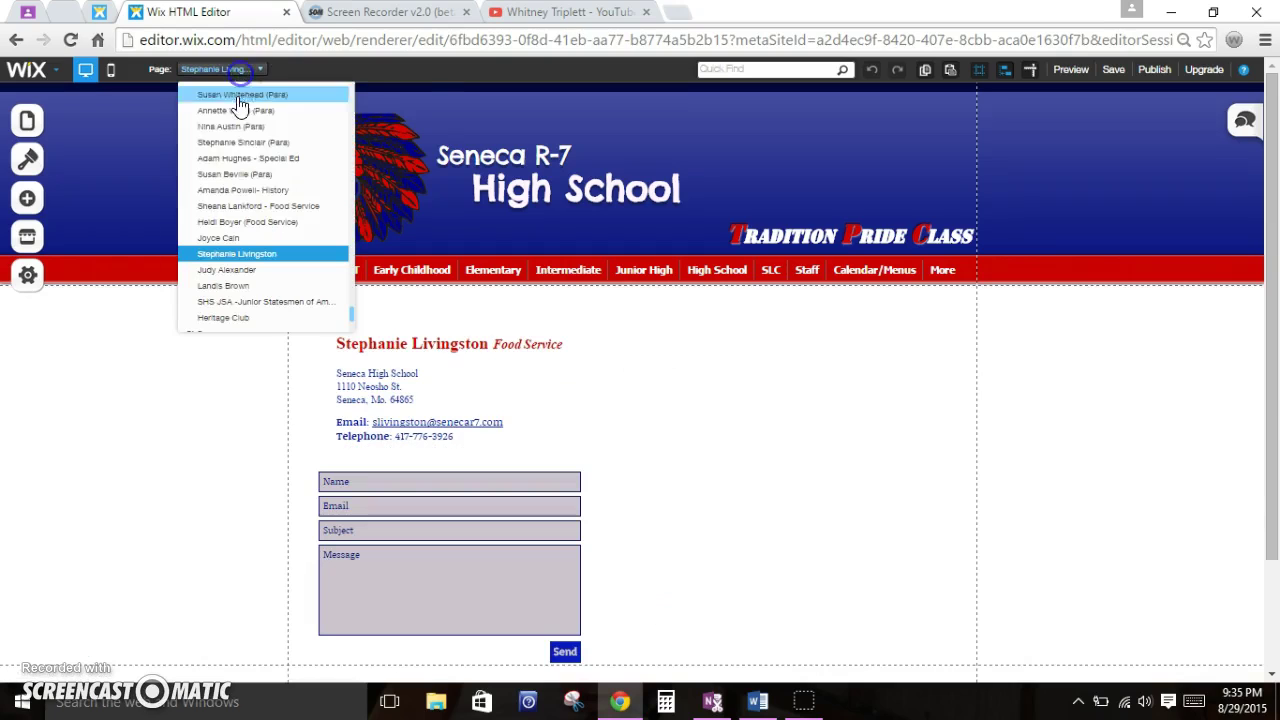
# Step: Switch the editor to the Heritage Club page and start the site preview
pyautogui.click(212, 313)
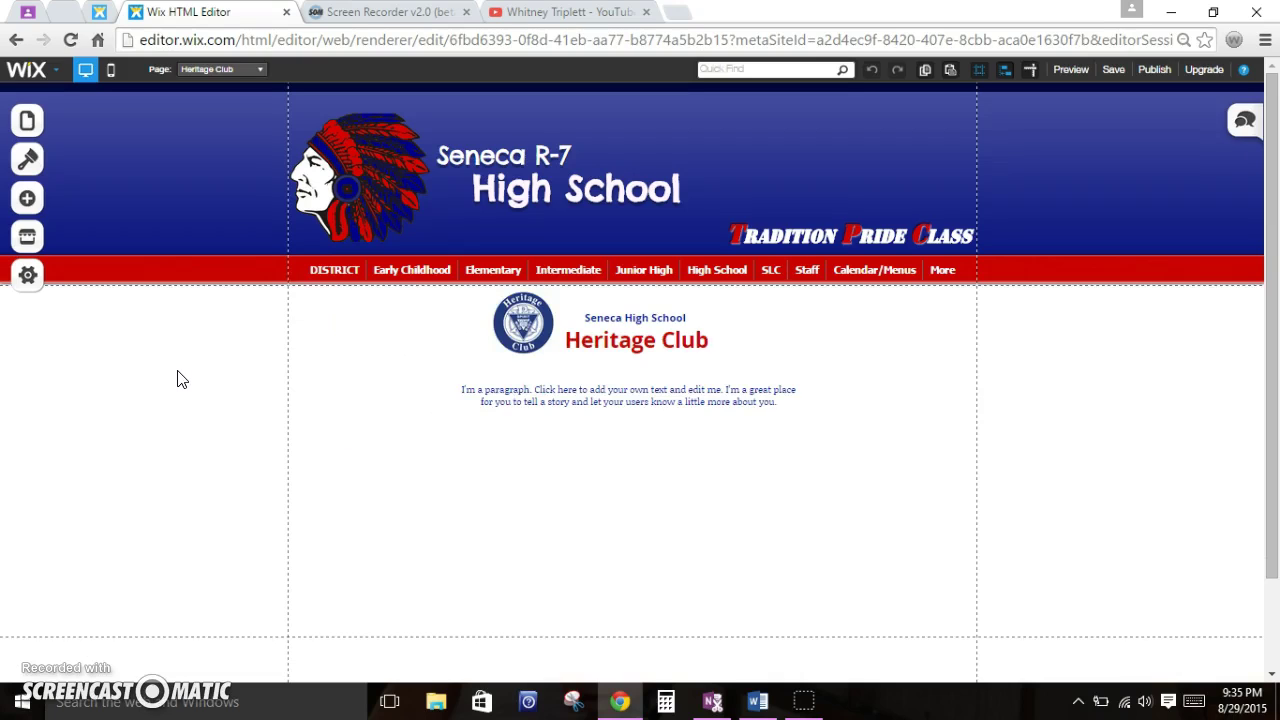
pyautogui.click(445, 374)
pyautogui.click(1068, 70)
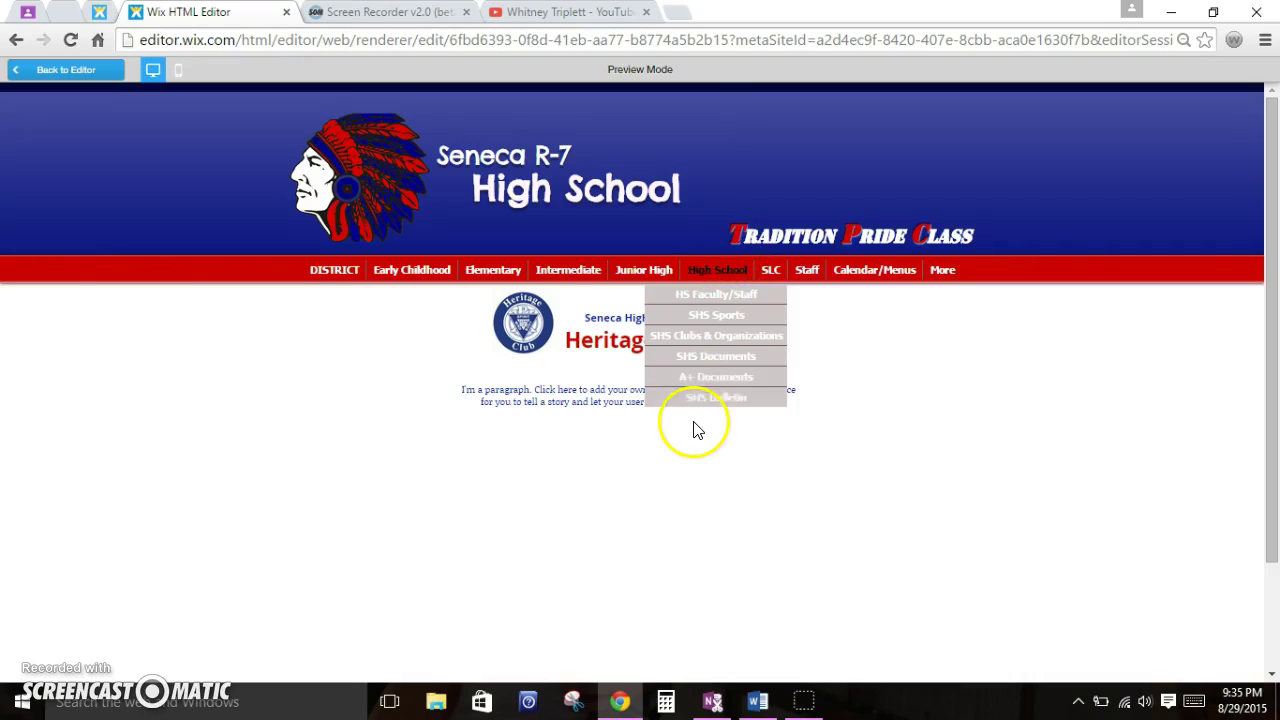
# Step: Open SHS Clubs & Organizations from the High School menu and scroll down its club list
pyautogui.moveTo(706, 273)
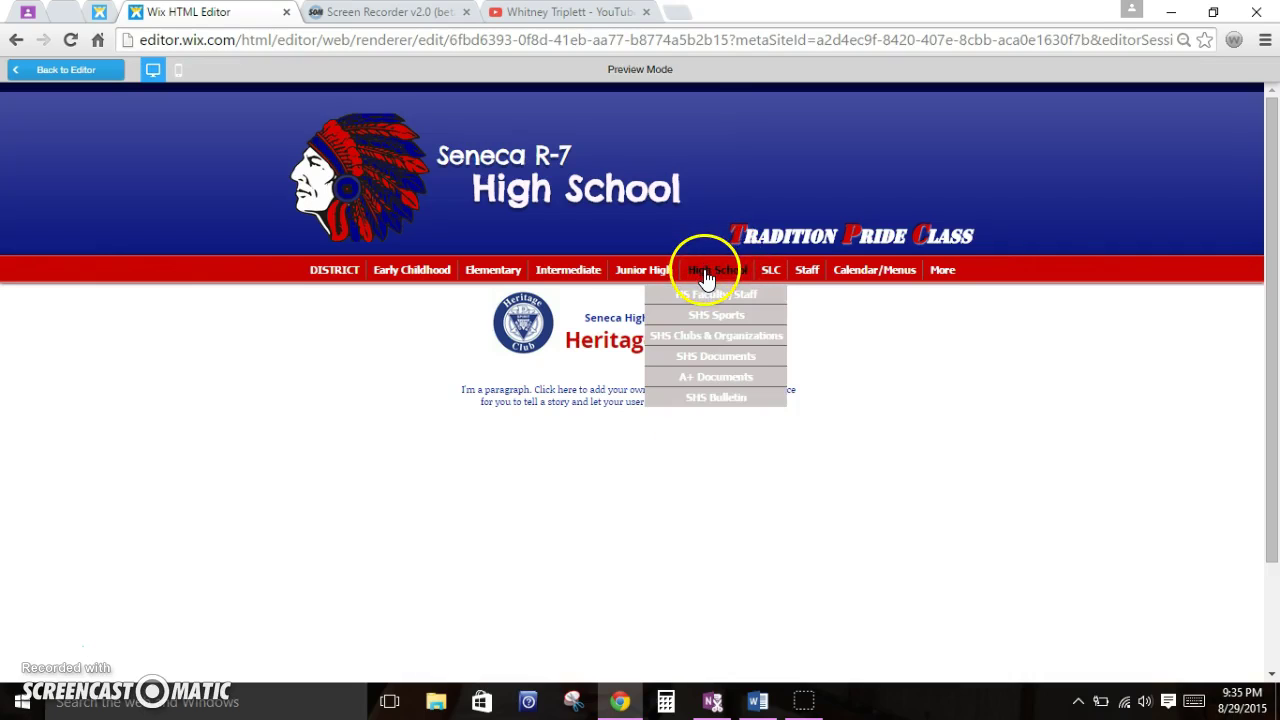
pyautogui.click(703, 338)
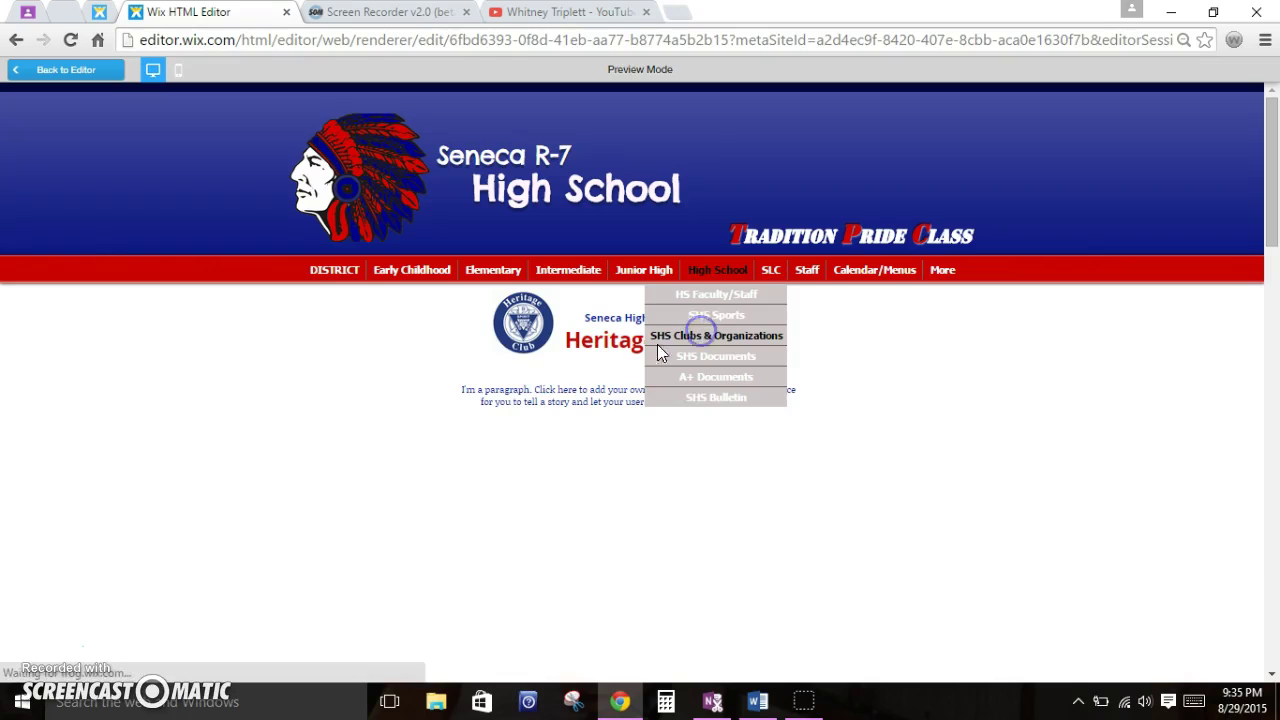
pyautogui.scroll(-4, 305, 505)
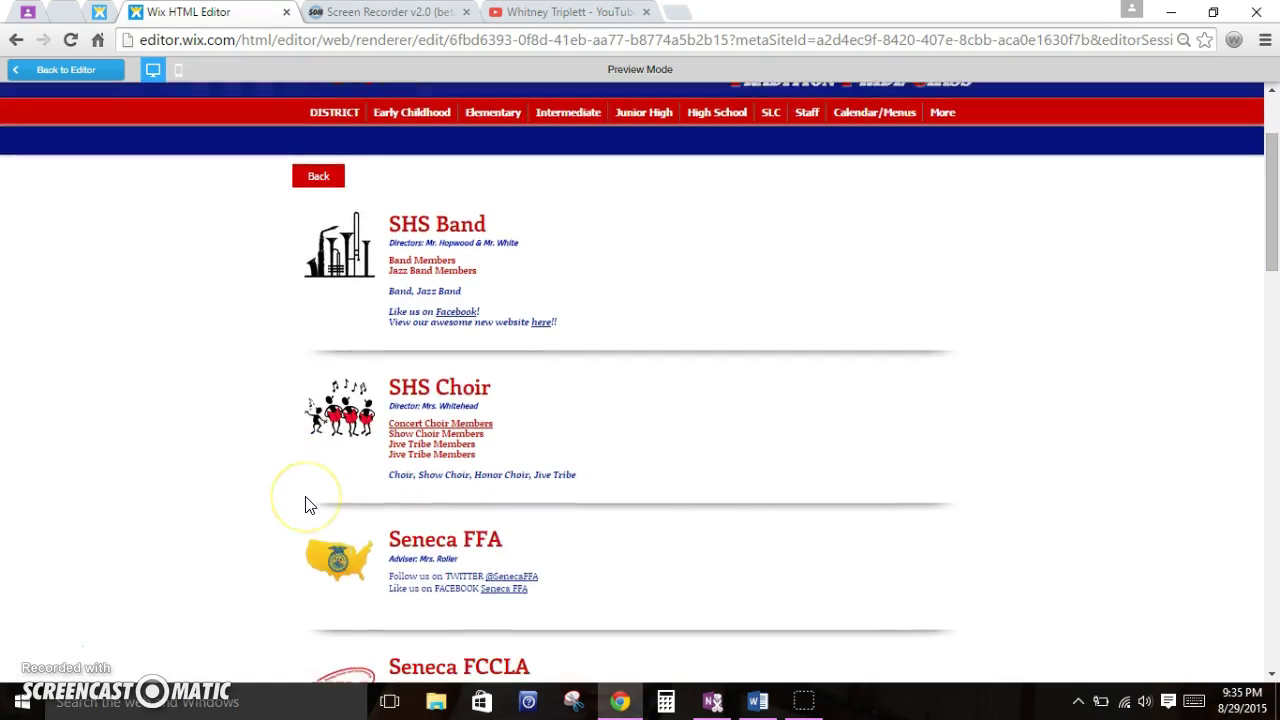
pyautogui.scroll(-3, 305, 505)
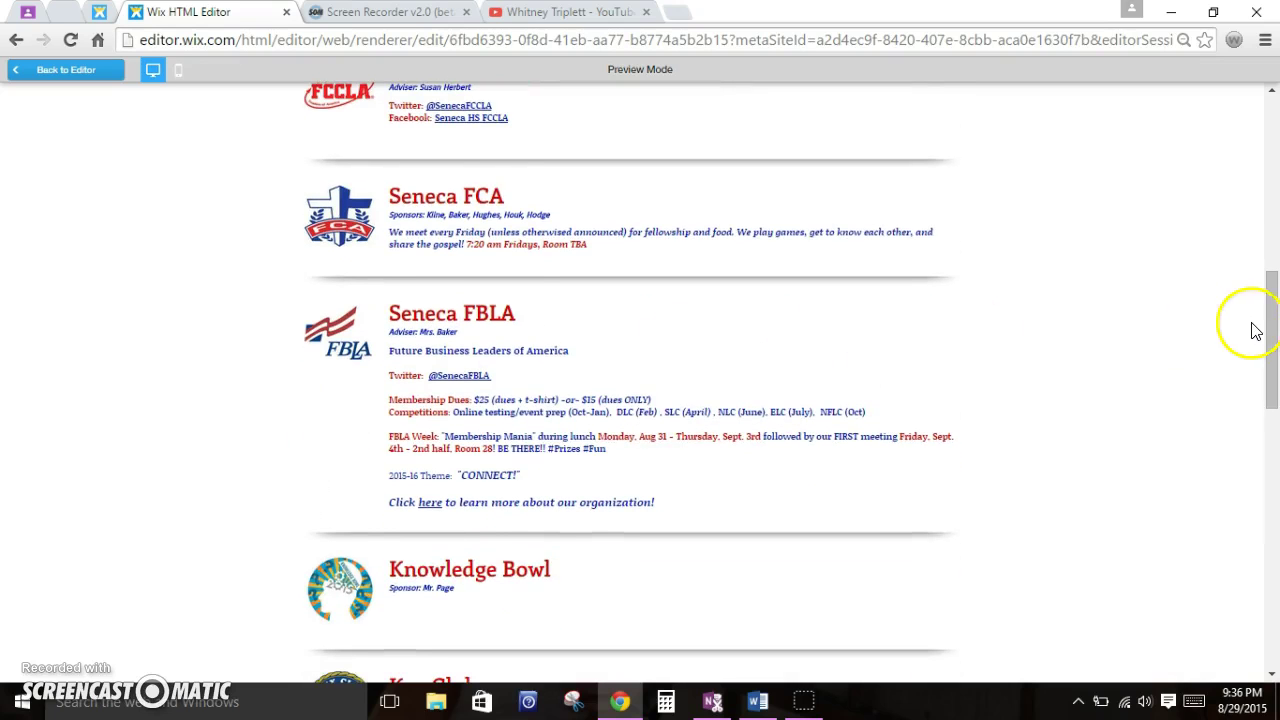
pyautogui.moveTo(1266, 334); pyautogui.dragTo(1273, 440)
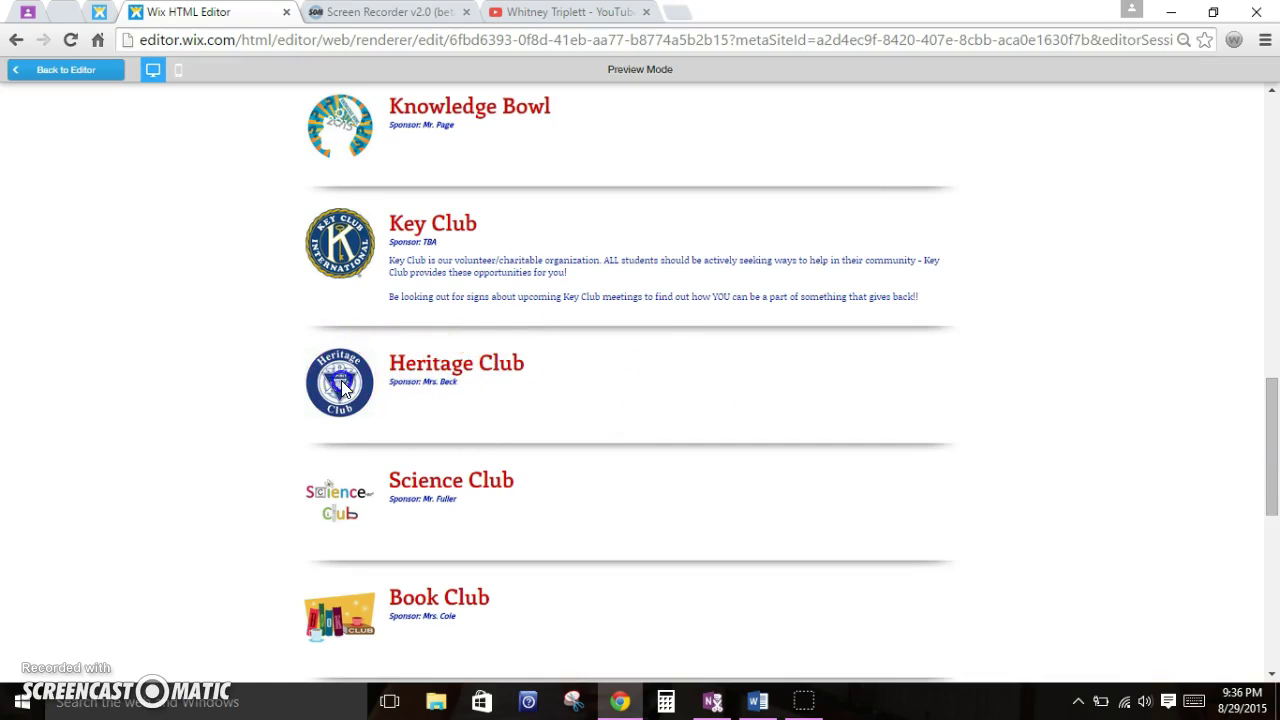
pyautogui.click(417, 355)
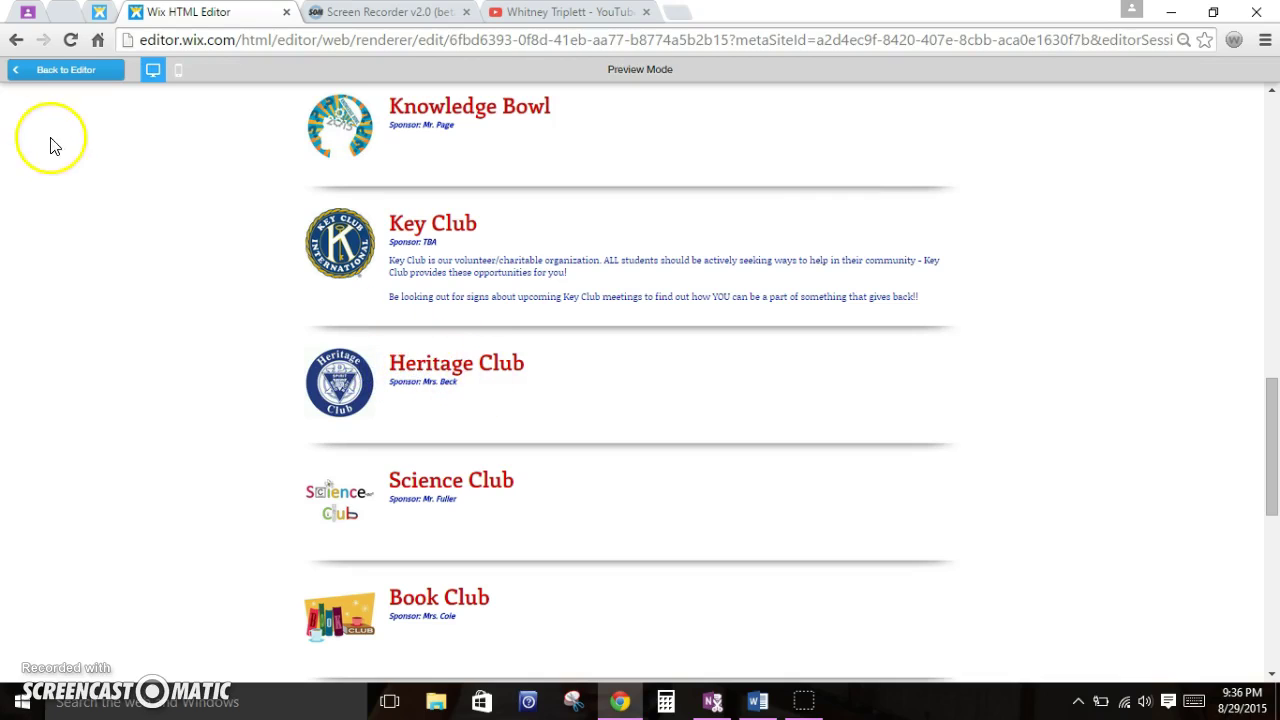
# Step: Back in the editor, scroll to the Heritage Club entry and review its list settings, then close them
pyautogui.click(52, 80)
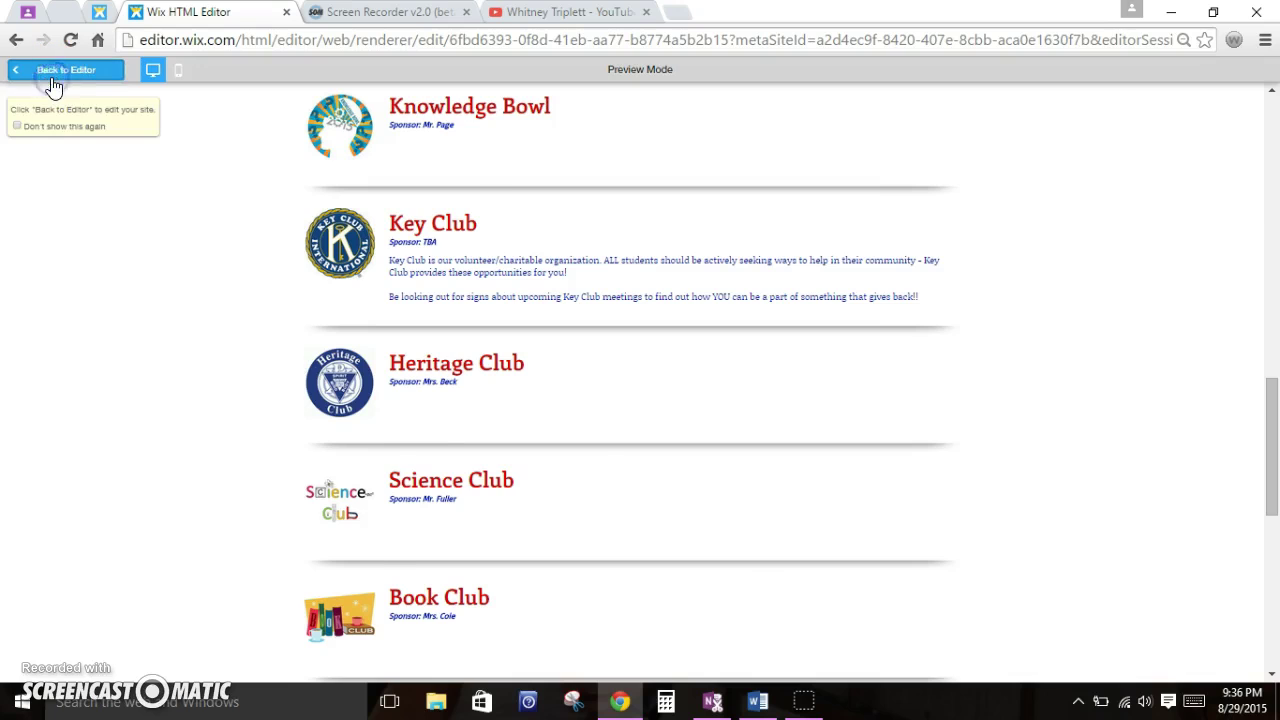
pyautogui.scroll(-10, 225, 389)
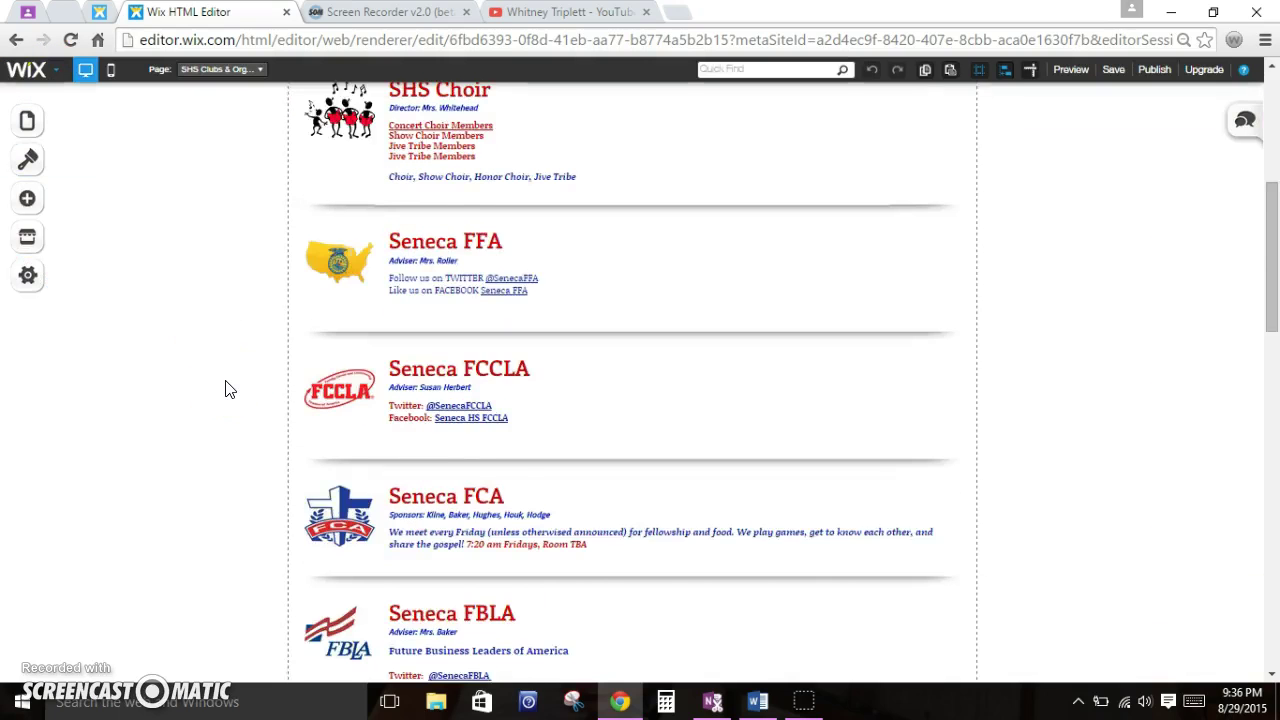
pyautogui.scroll(-3, 225, 389)
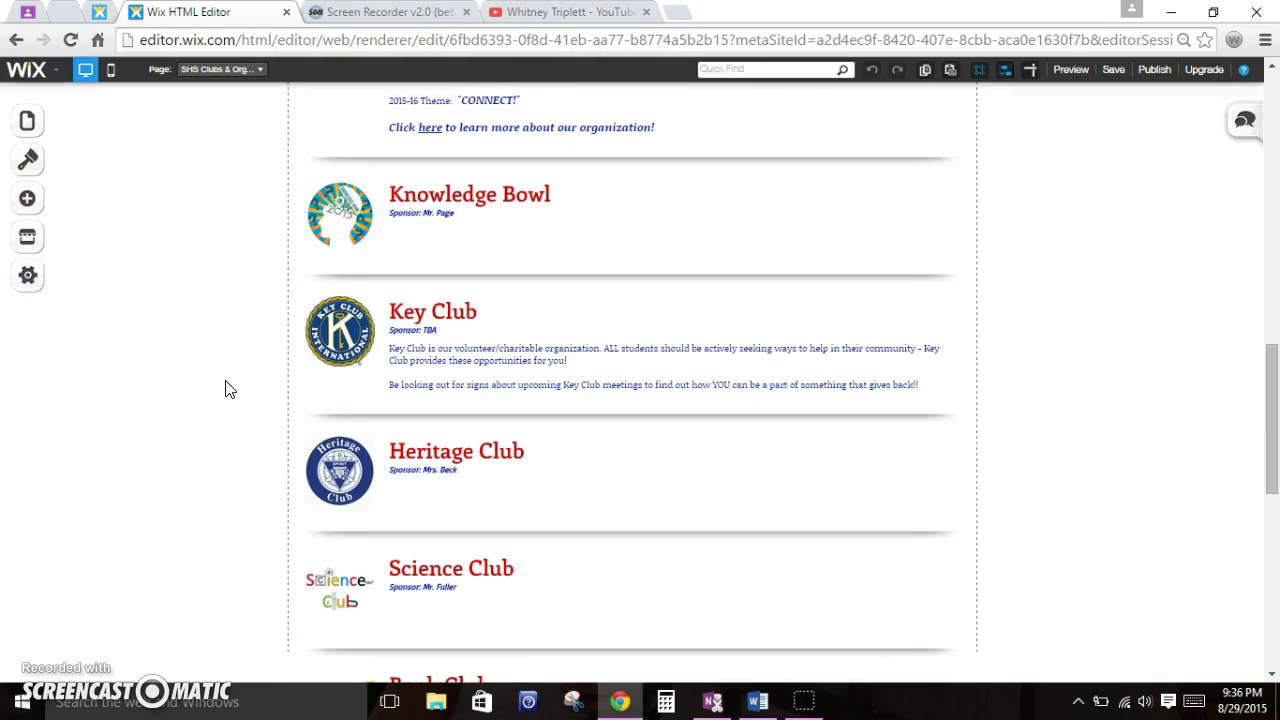
pyautogui.click(482, 451)
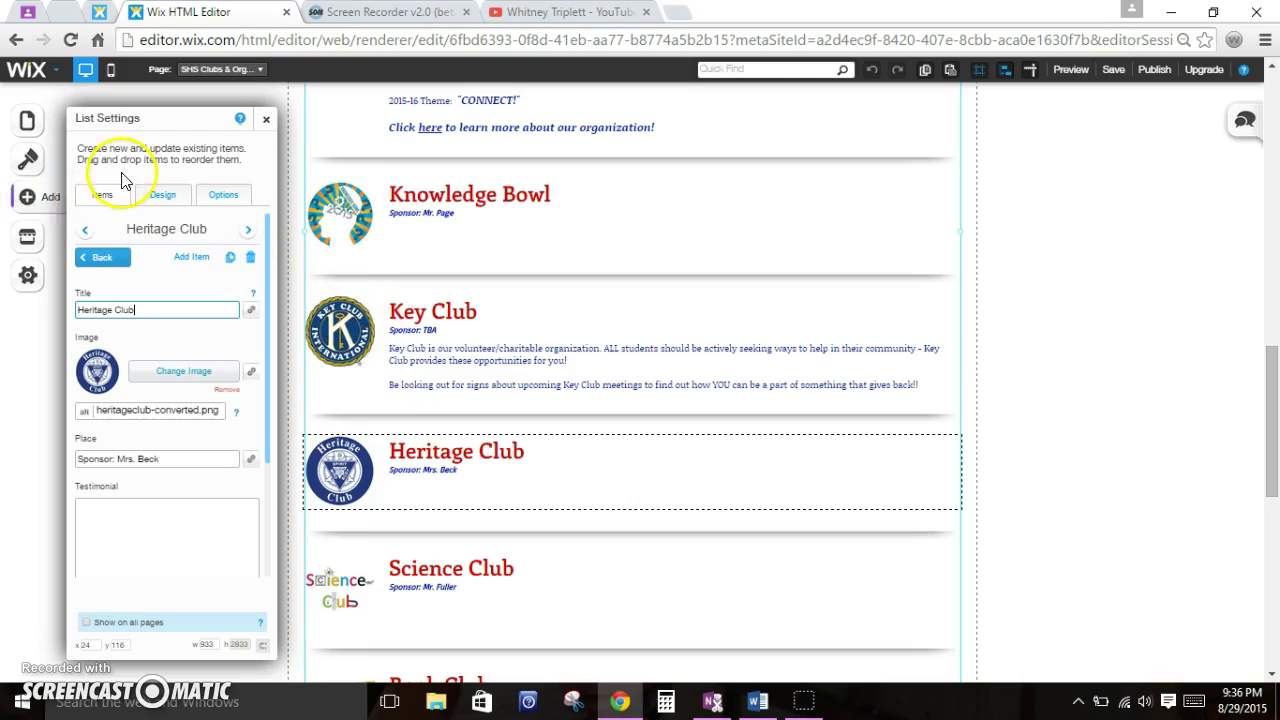
pyautogui.click(266, 119)
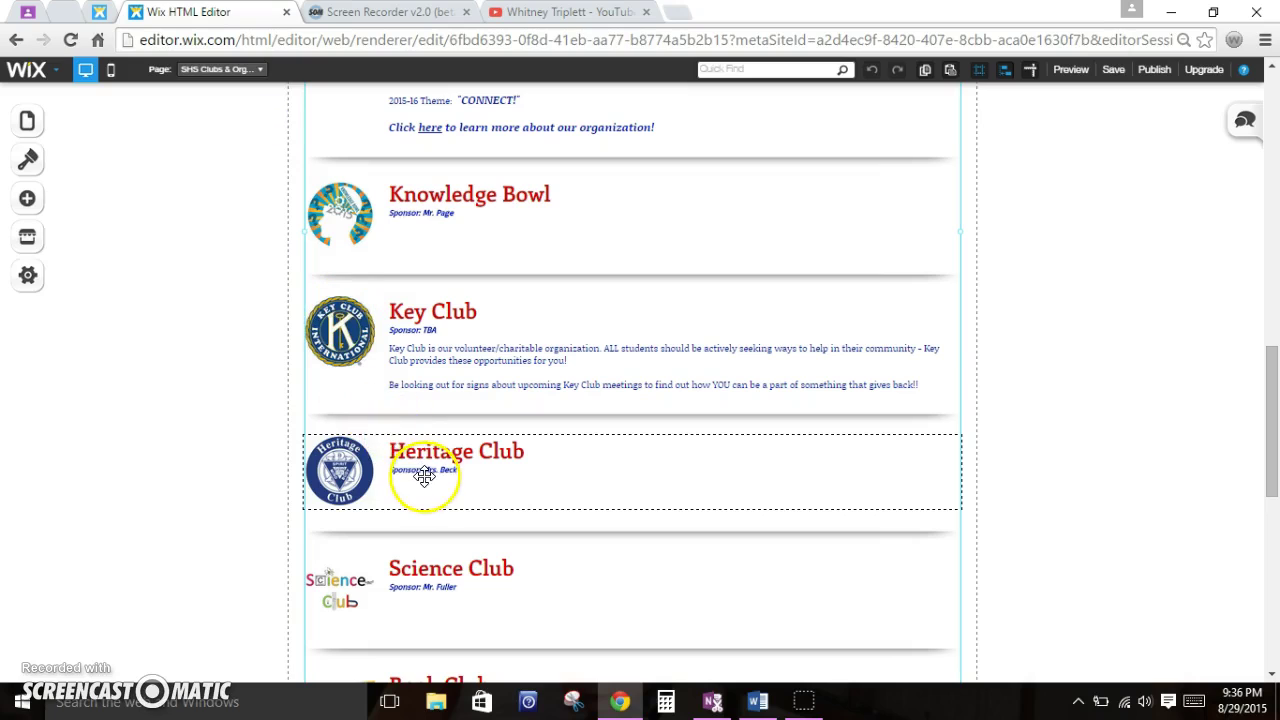
# Step: Open the Heritage Club list entry's settings to edit its title, image and sponsor
pyautogui.click(28, 196)
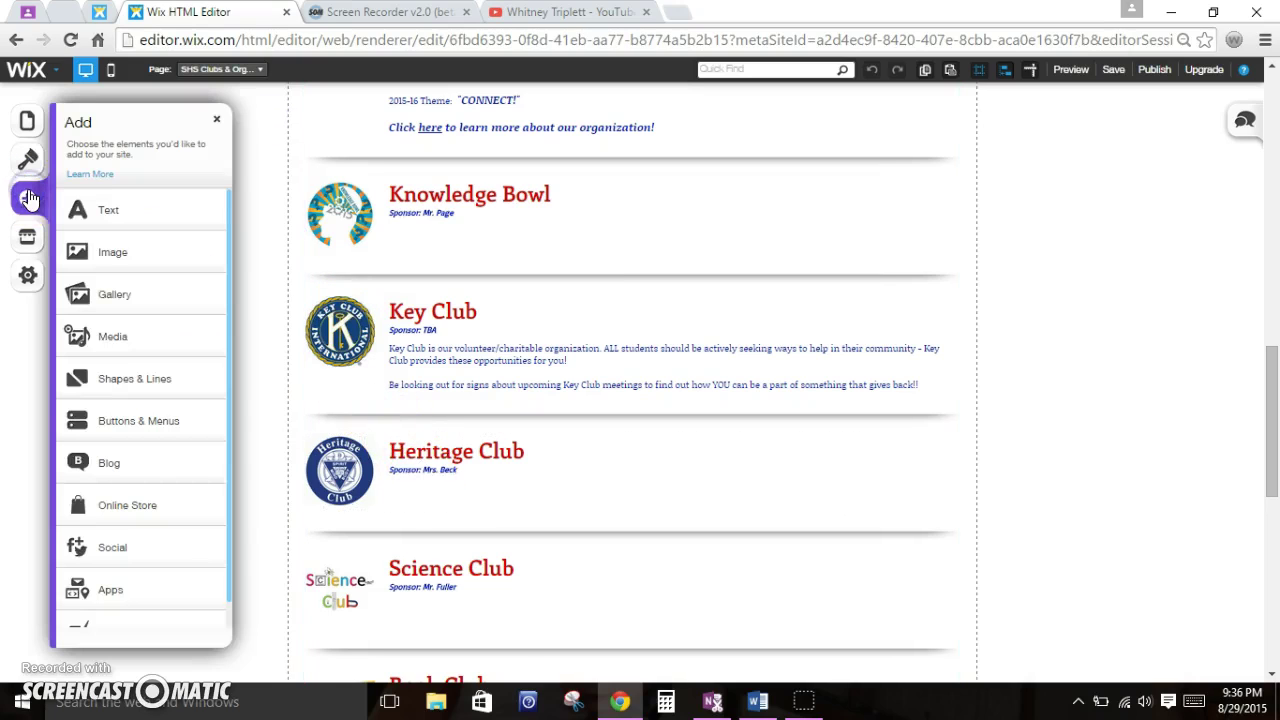
pyautogui.scroll(-1, 133, 417)
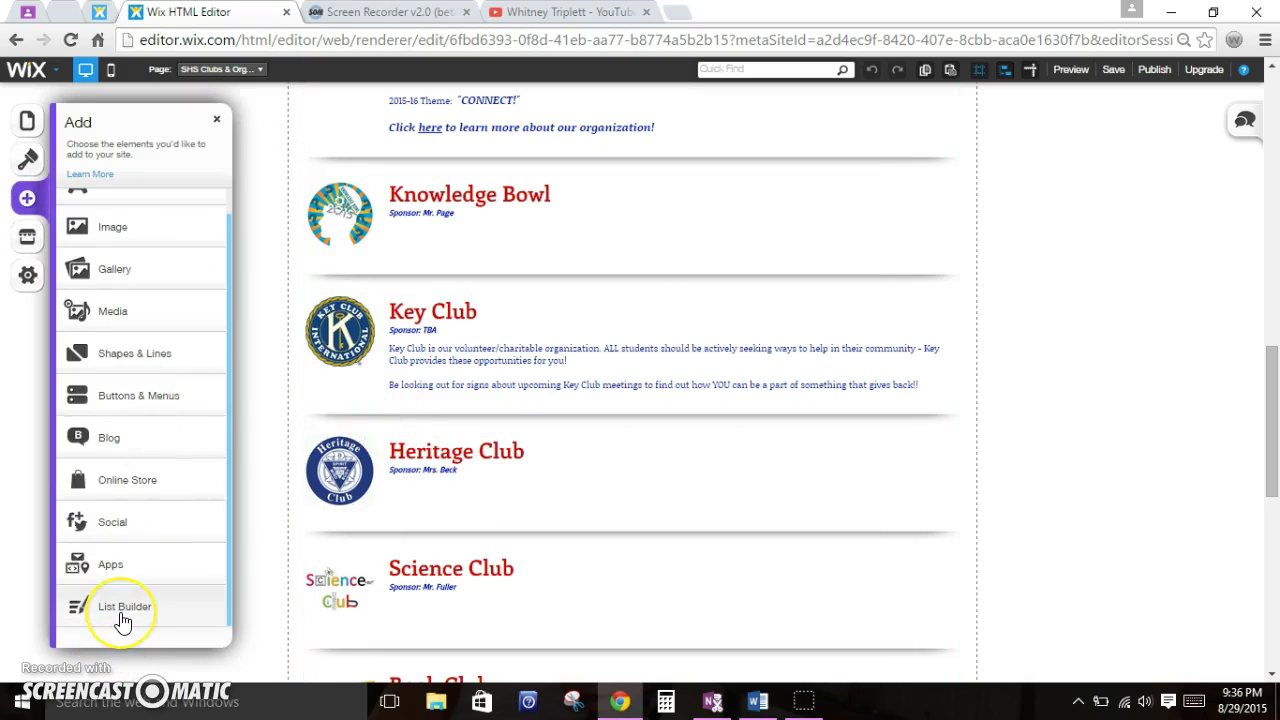
pyautogui.click(220, 121)
pyautogui.click(430, 452)
pyautogui.doubleClick(557, 471)
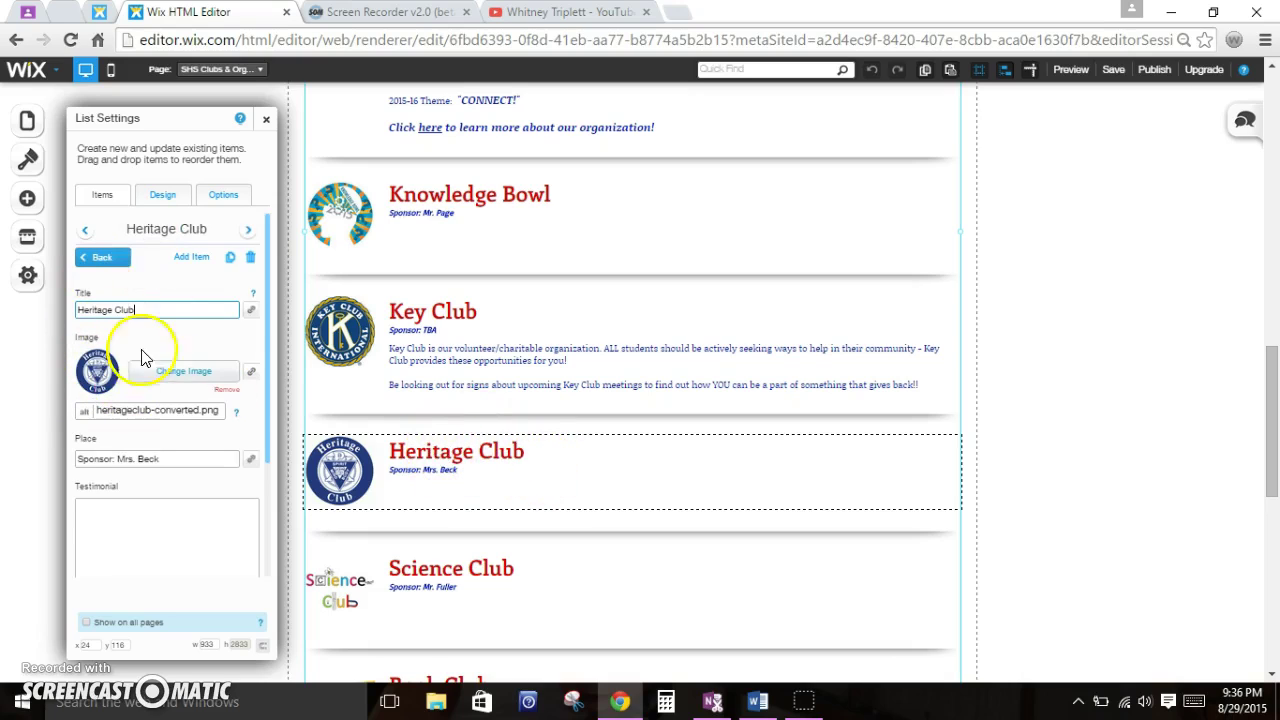
pyautogui.scroll(-4, 189, 351)
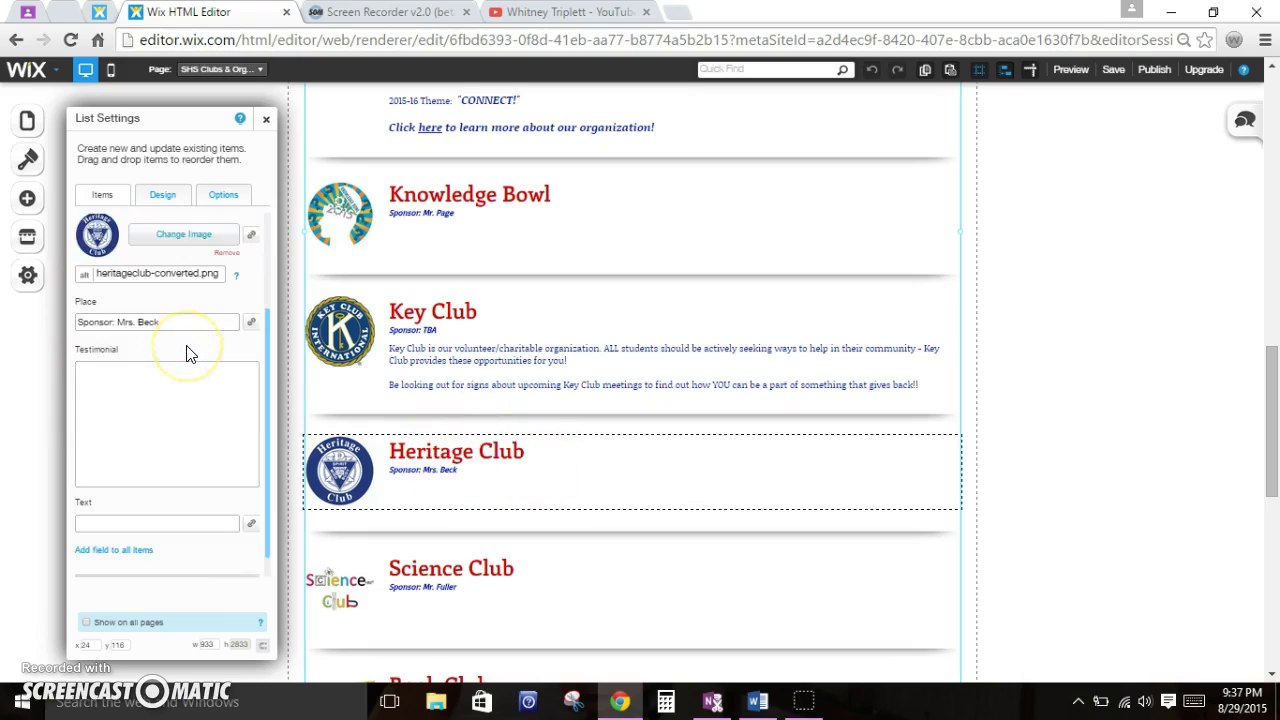
pyautogui.scroll(5, 189, 351)
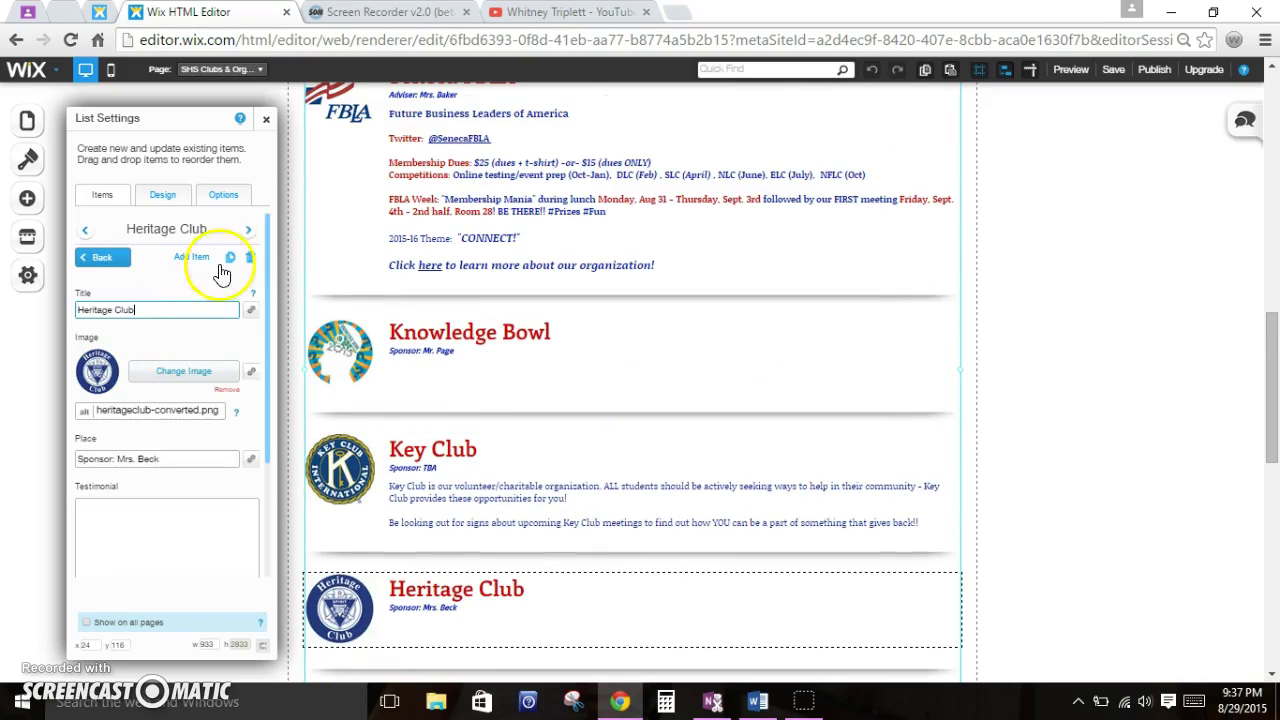
# Step: Browse entries from Science Club through SHS Choir, then view the list's layout options
pyautogui.click(248, 229)
pyautogui.click(249, 231)
pyautogui.click(249, 231)
pyautogui.click(249, 231)
pyautogui.click(249, 231)
pyautogui.click(249, 231)
pyautogui.click(249, 231)
pyautogui.click(161, 195)
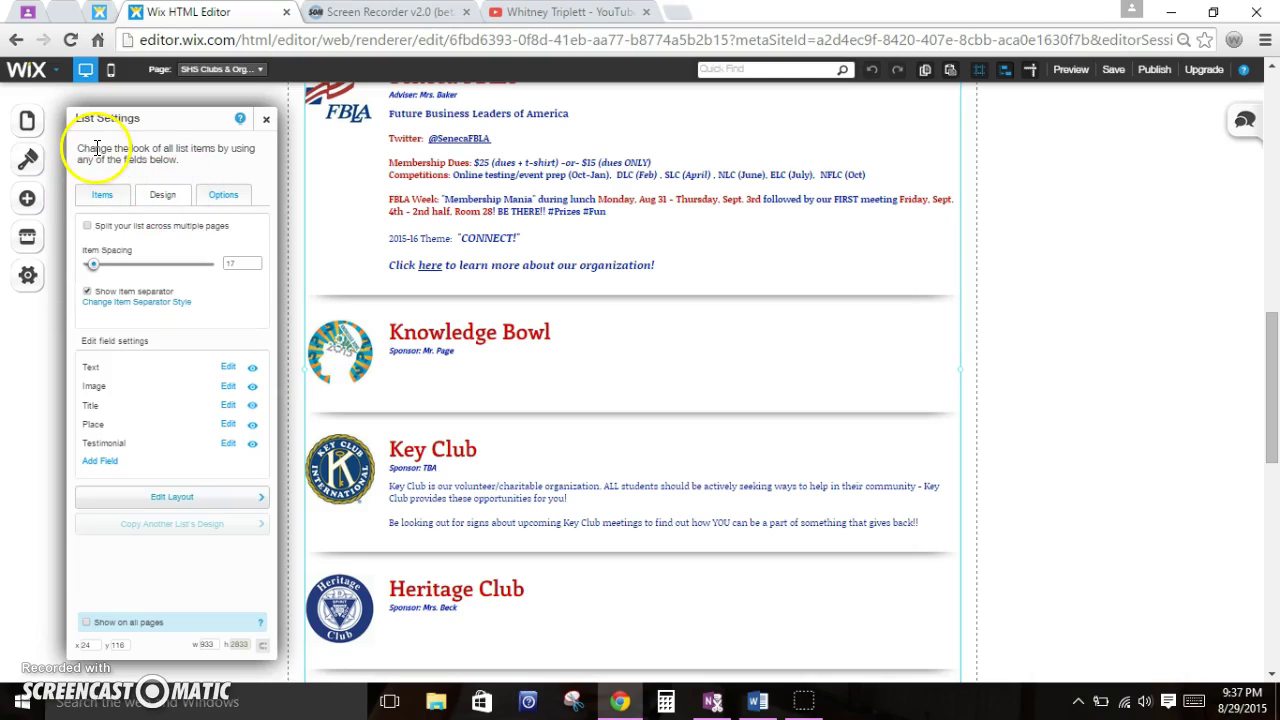
# Step: In the Items list, try reordering SHS Choir and Heritage Club, then open Heritage Club for editing
pyautogui.click(98, 198)
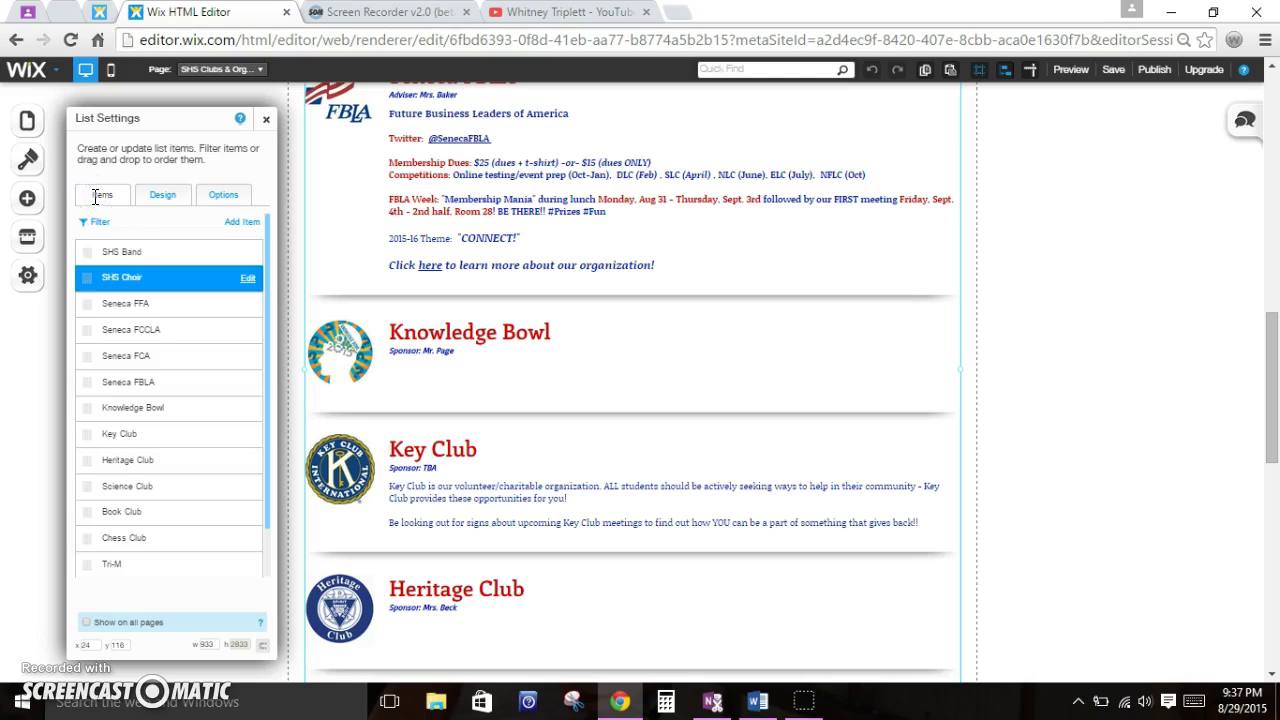
pyautogui.moveTo(97, 276)
pyautogui.mouseDown()
pyautogui.moveTo(95, 258)
pyautogui.moveTo(86, 277)
pyautogui.mouseUp()
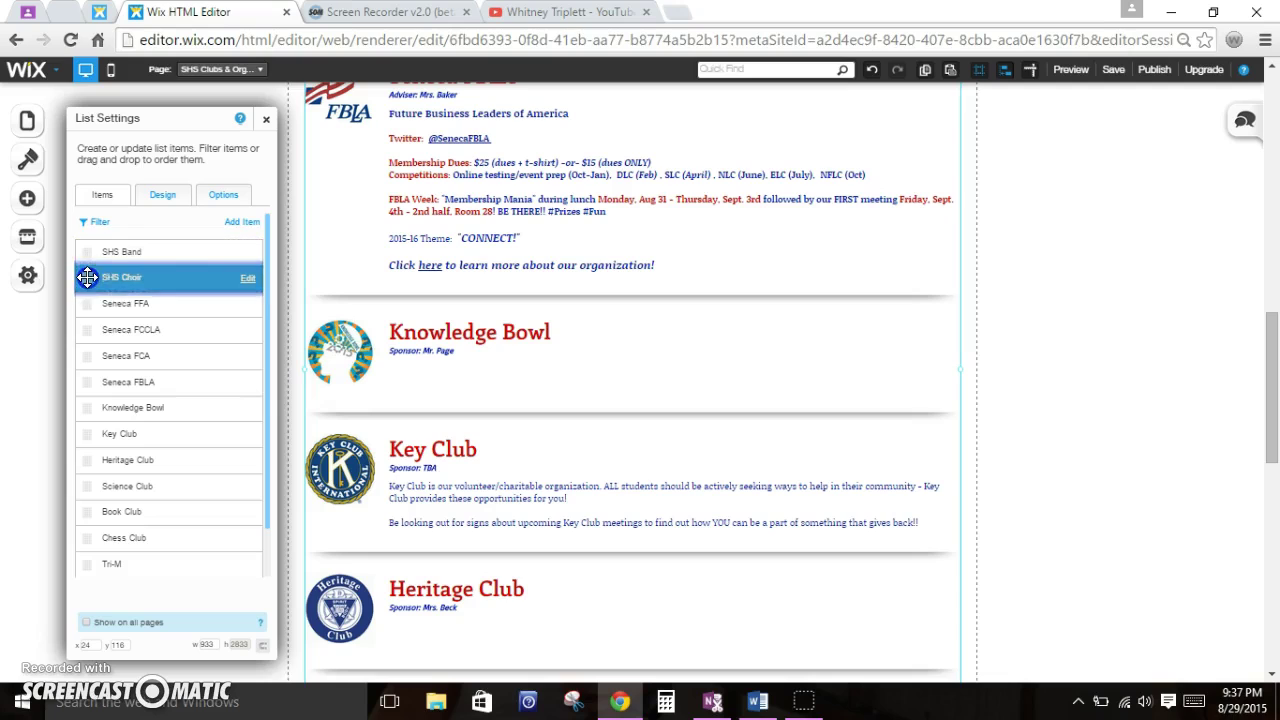
pyautogui.moveTo(91, 455); pyautogui.dragTo(56, 462)
pyautogui.click(117, 460)
pyautogui.click(145, 460)
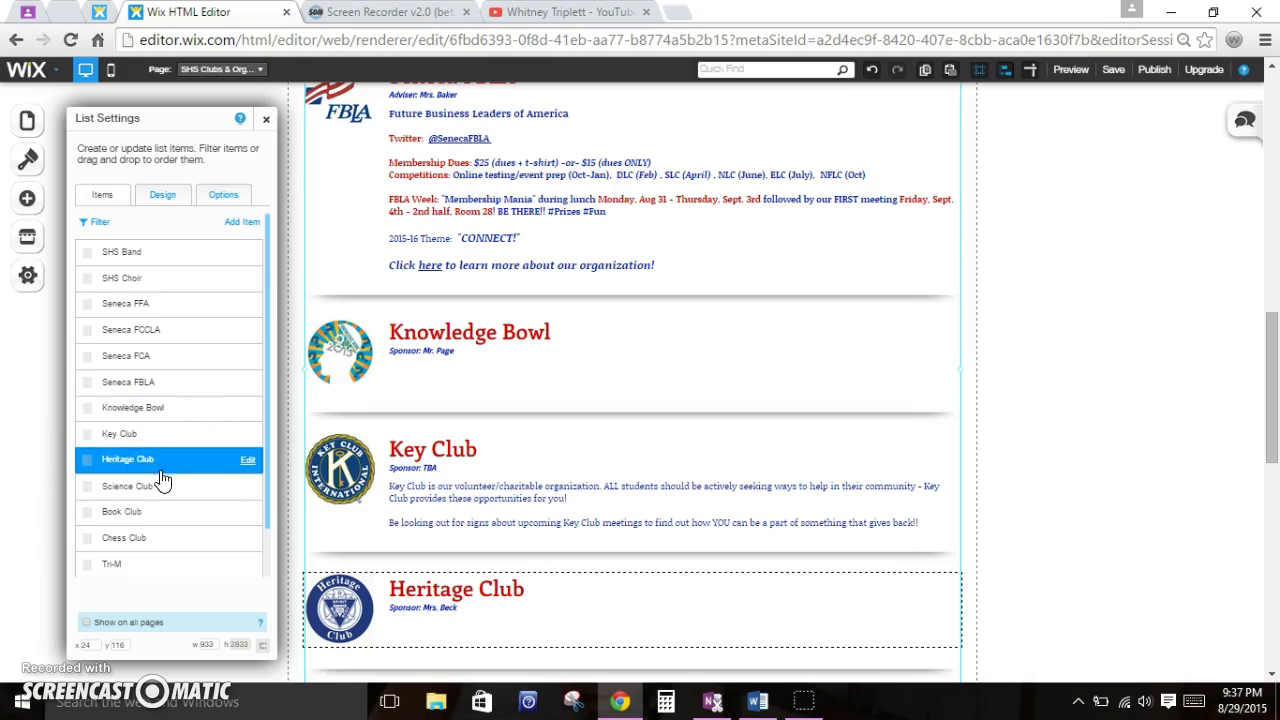
pyautogui.click(240, 463)
pyautogui.click(247, 462)
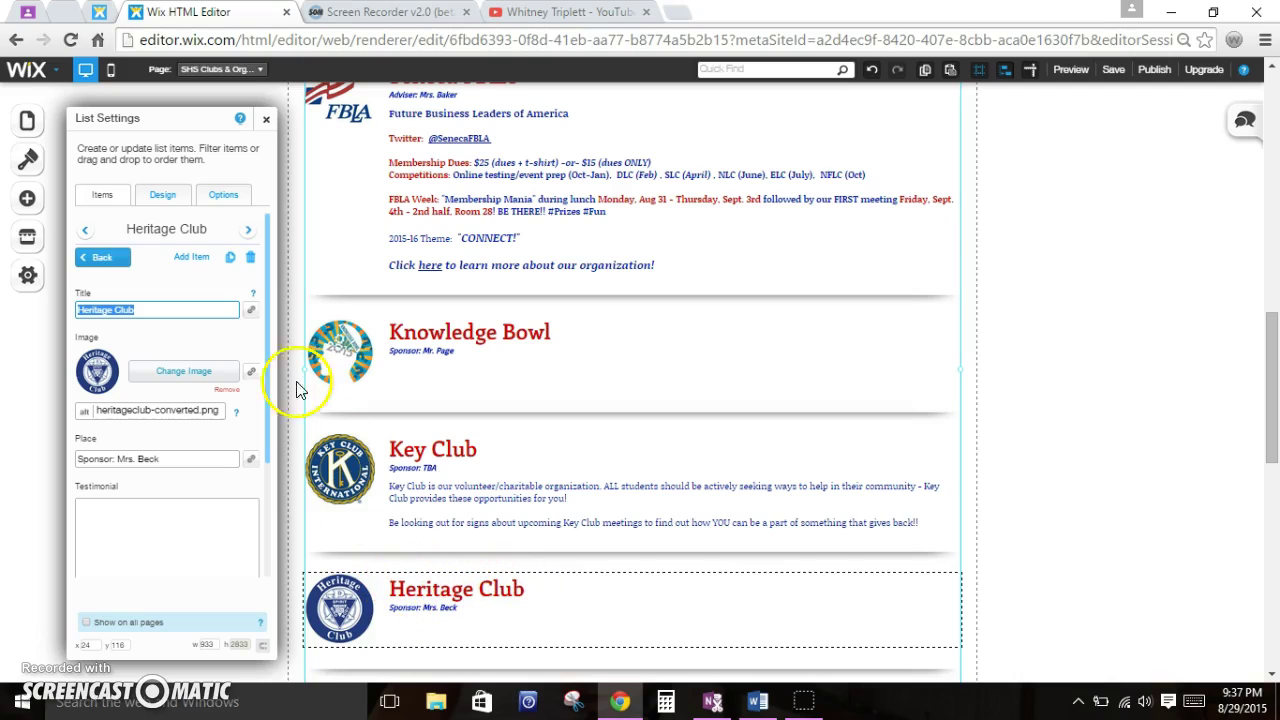
# Step: Select the Heritage Club title text and add a link of type Page to it
pyautogui.click(221, 312)
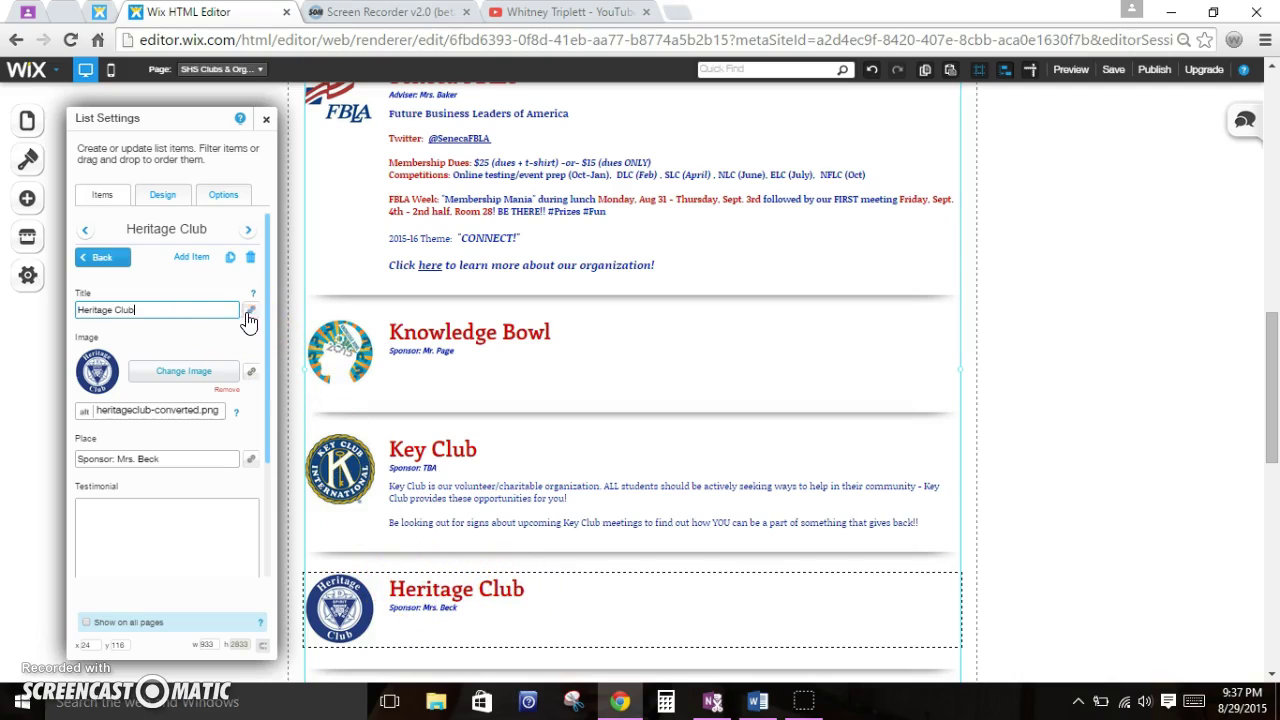
pyautogui.moveTo(163, 307); pyautogui.dragTo(76, 309)
pyautogui.click(249, 316)
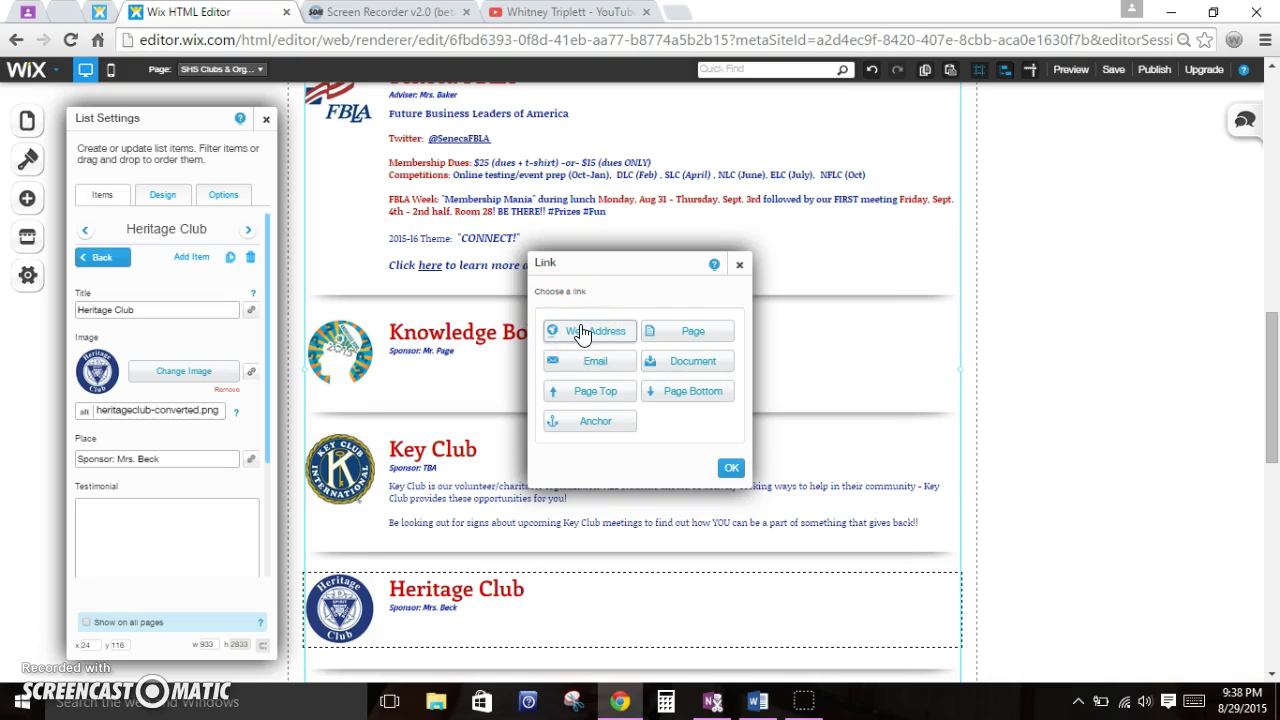
pyautogui.click(586, 332)
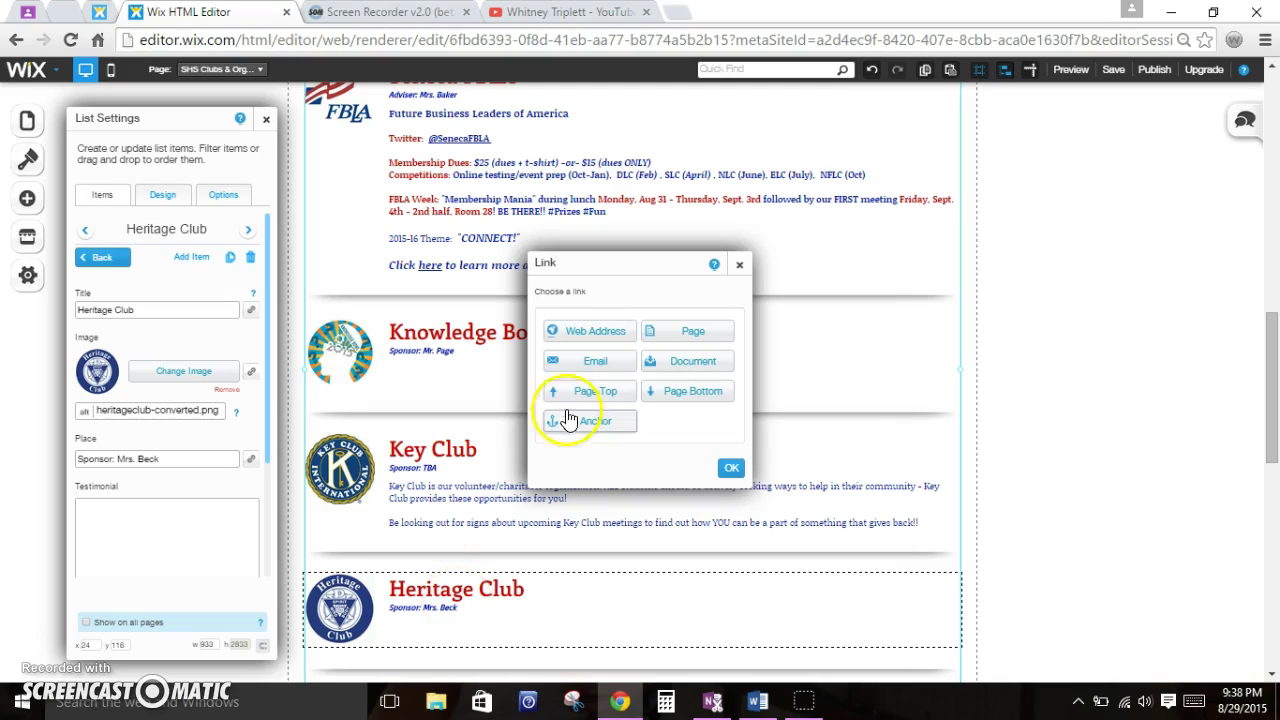
pyautogui.click(677, 335)
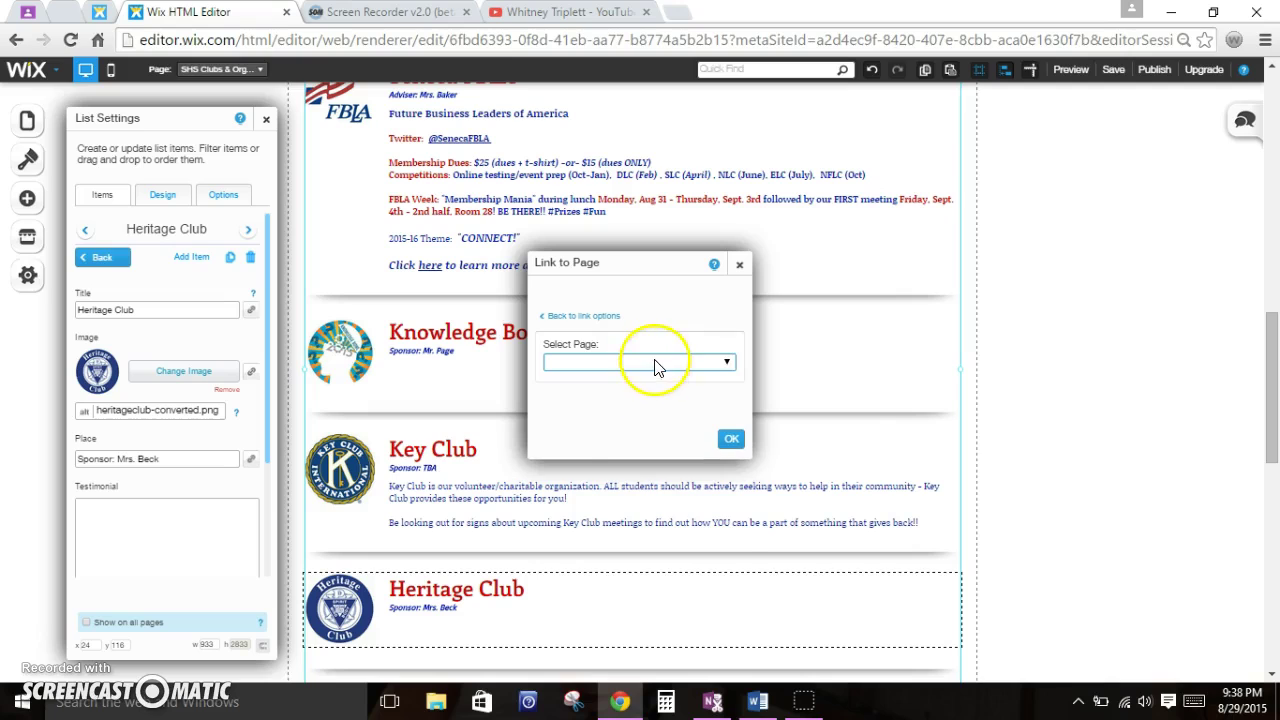
# Step: Choose Heritage Club as the link's target page and confirm with OK
pyautogui.click(654, 362)
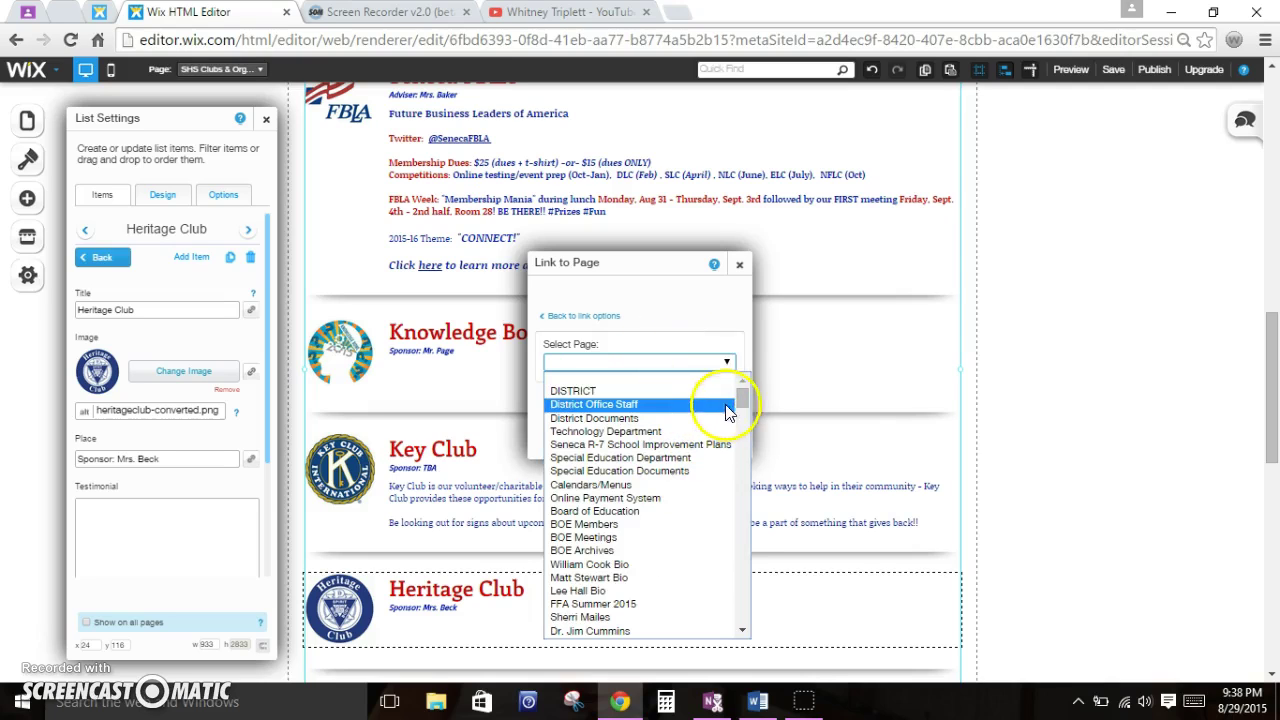
pyautogui.moveTo(740, 399); pyautogui.dragTo(754, 563)
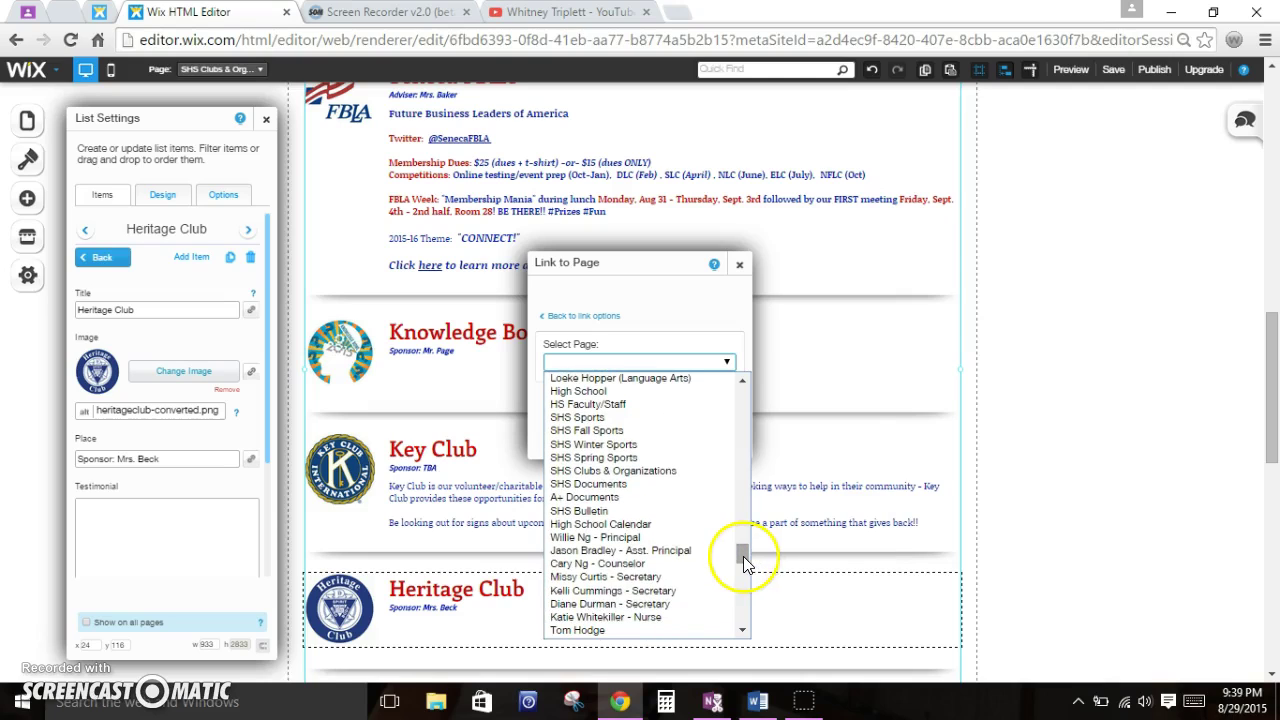
pyautogui.moveTo(743, 555); pyautogui.dragTo(747, 615)
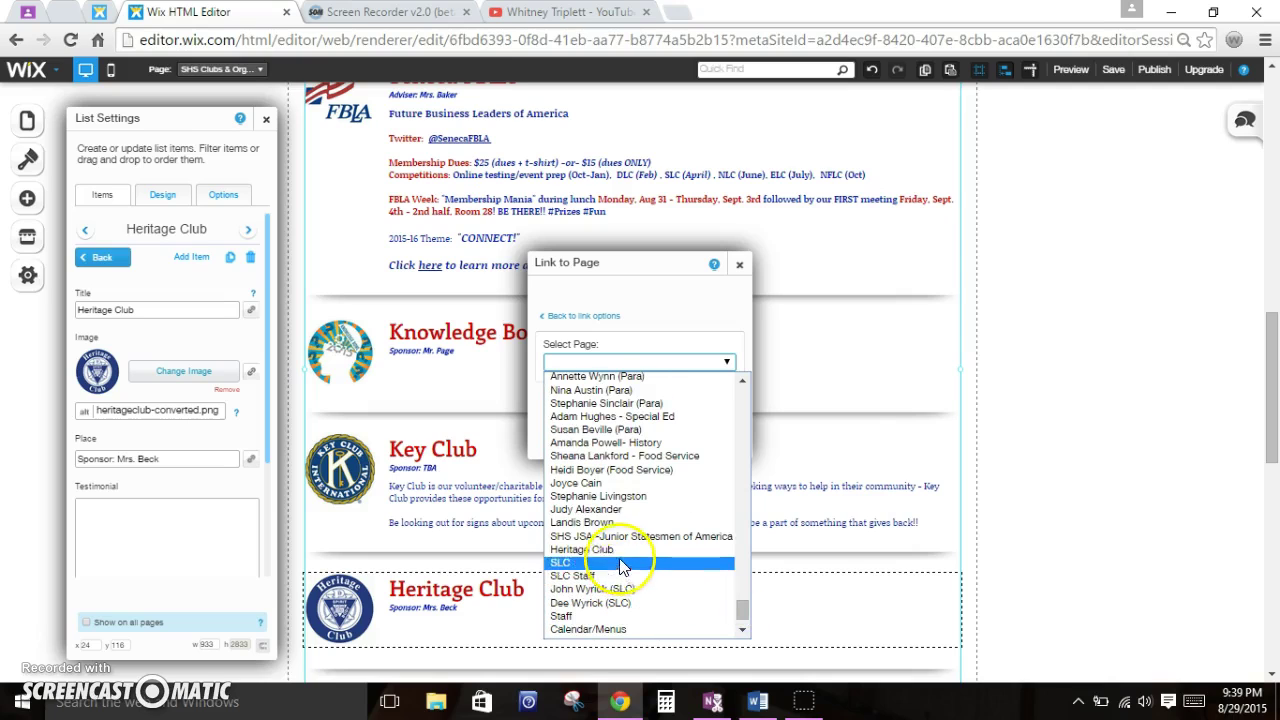
pyautogui.click(619, 550)
pyautogui.click(731, 438)
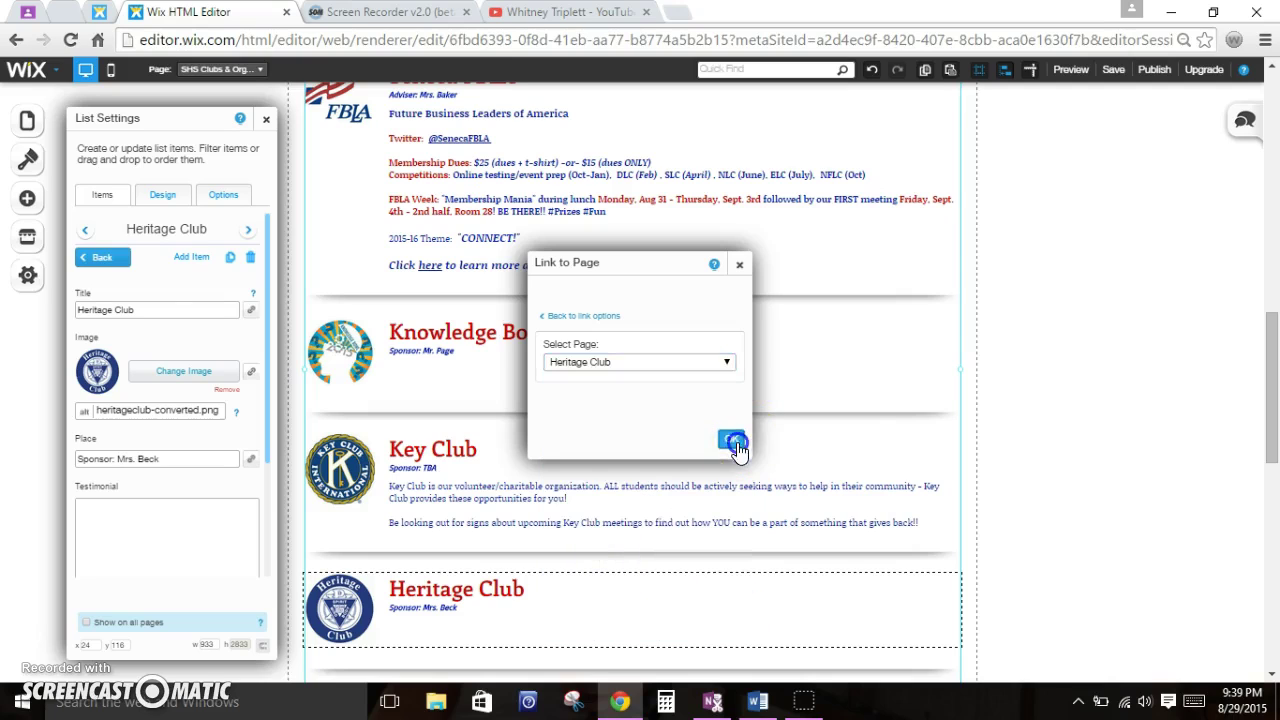
# Step: Close List Settings, preview the site, and open Heritage Club from its linked title
pyautogui.click(266, 119)
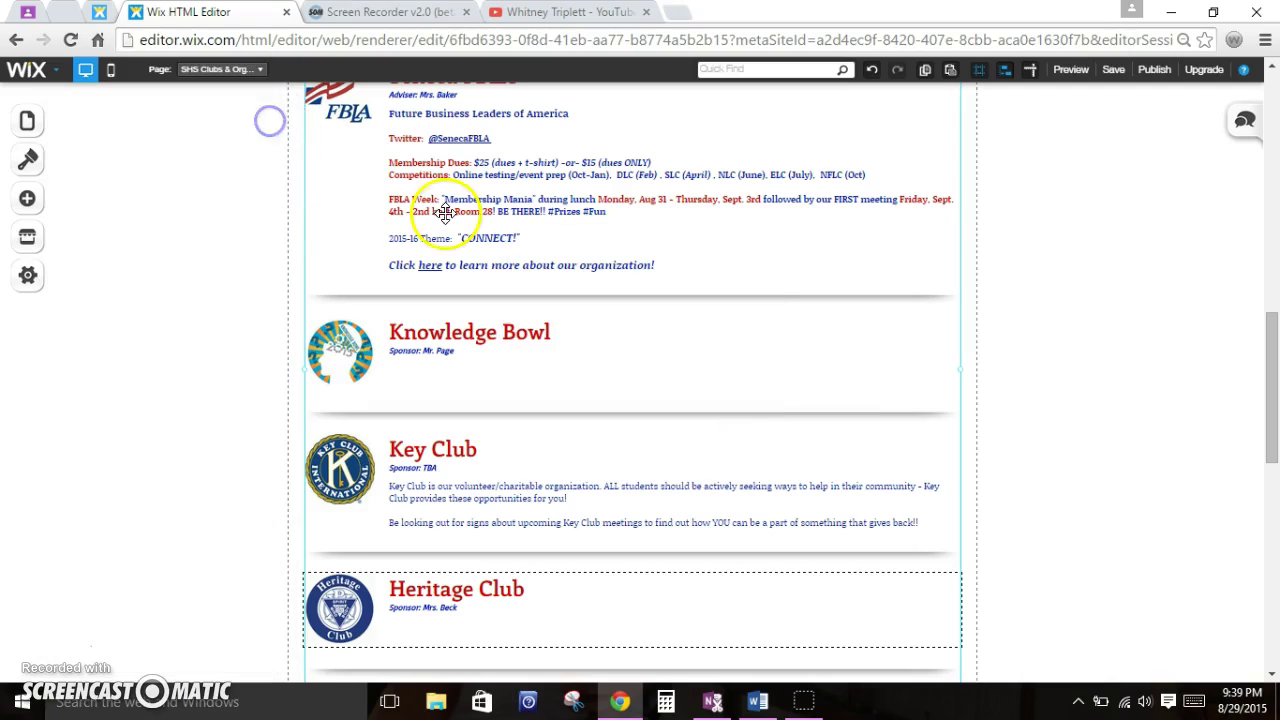
pyautogui.click(1072, 70)
pyautogui.scroll(-10, 600, 492)
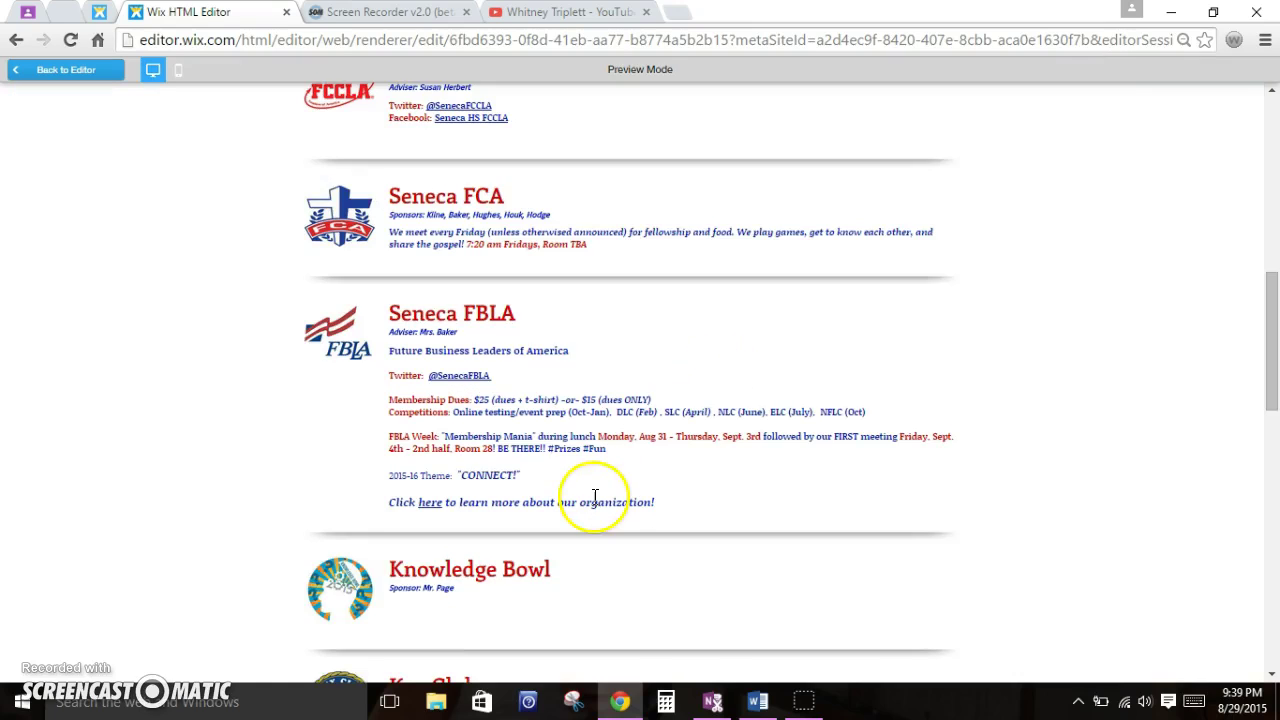
pyautogui.click(1000, 380)
pyautogui.moveTo(1266, 305); pyautogui.dragTo(1275, 405)
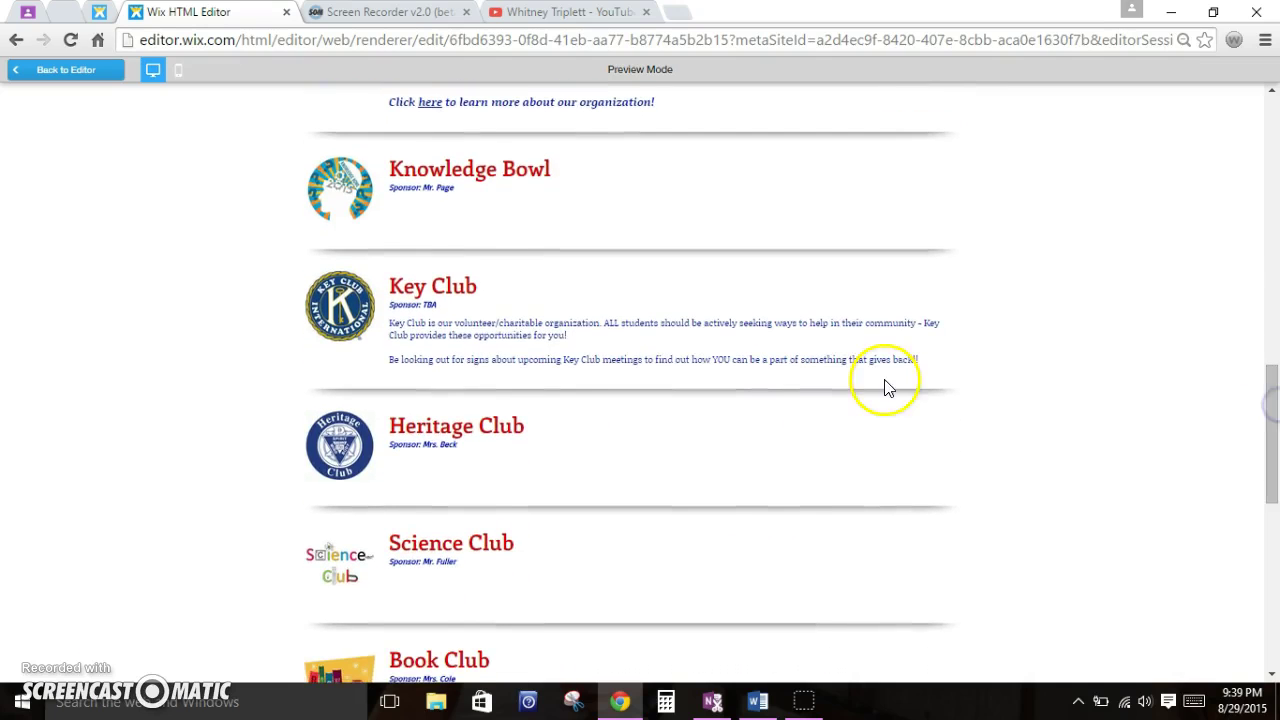
pyautogui.click(503, 432)
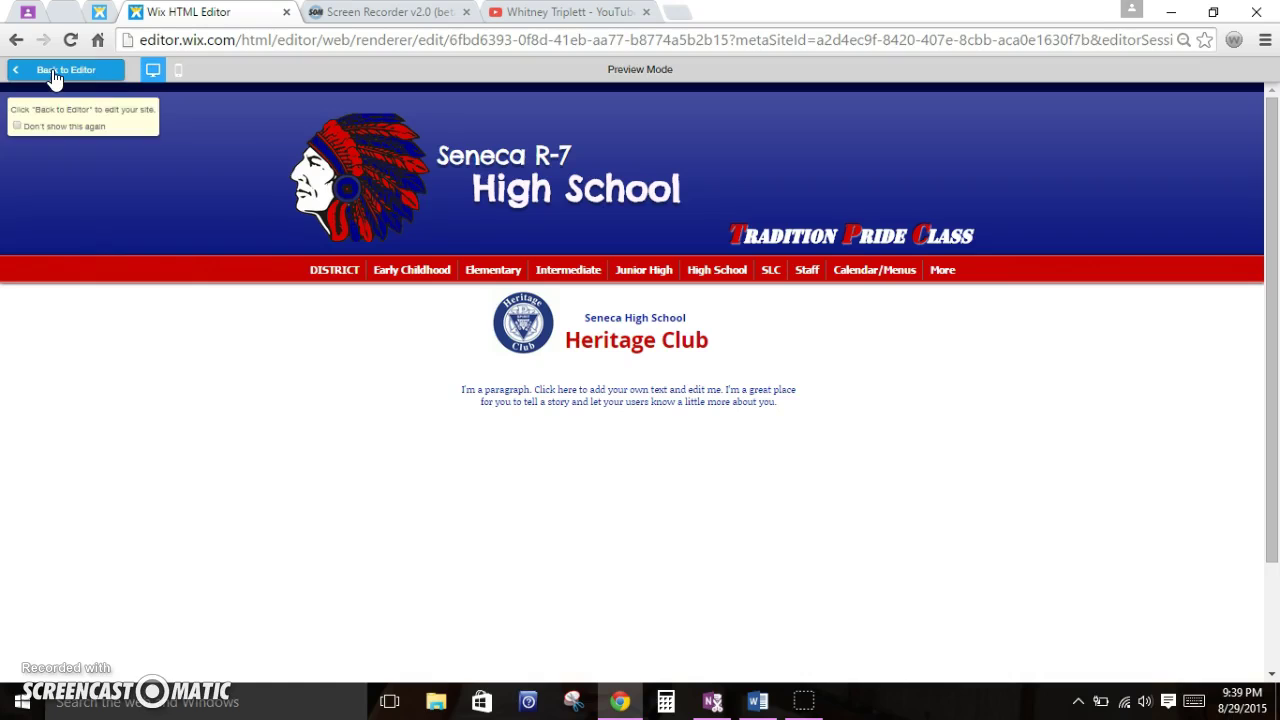
pyautogui.moveTo(366, 278)
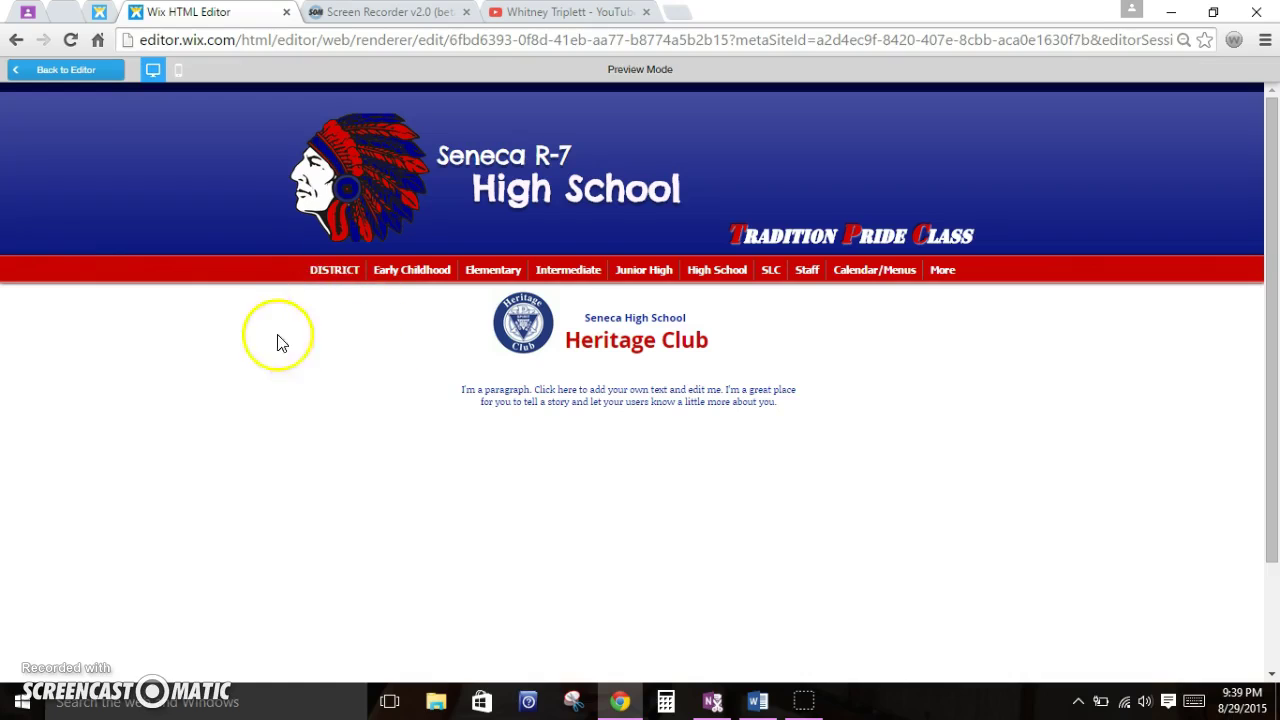
# Step: Leave the preview and copy the red Back button from the SHS JSA page
pyautogui.click(84, 74)
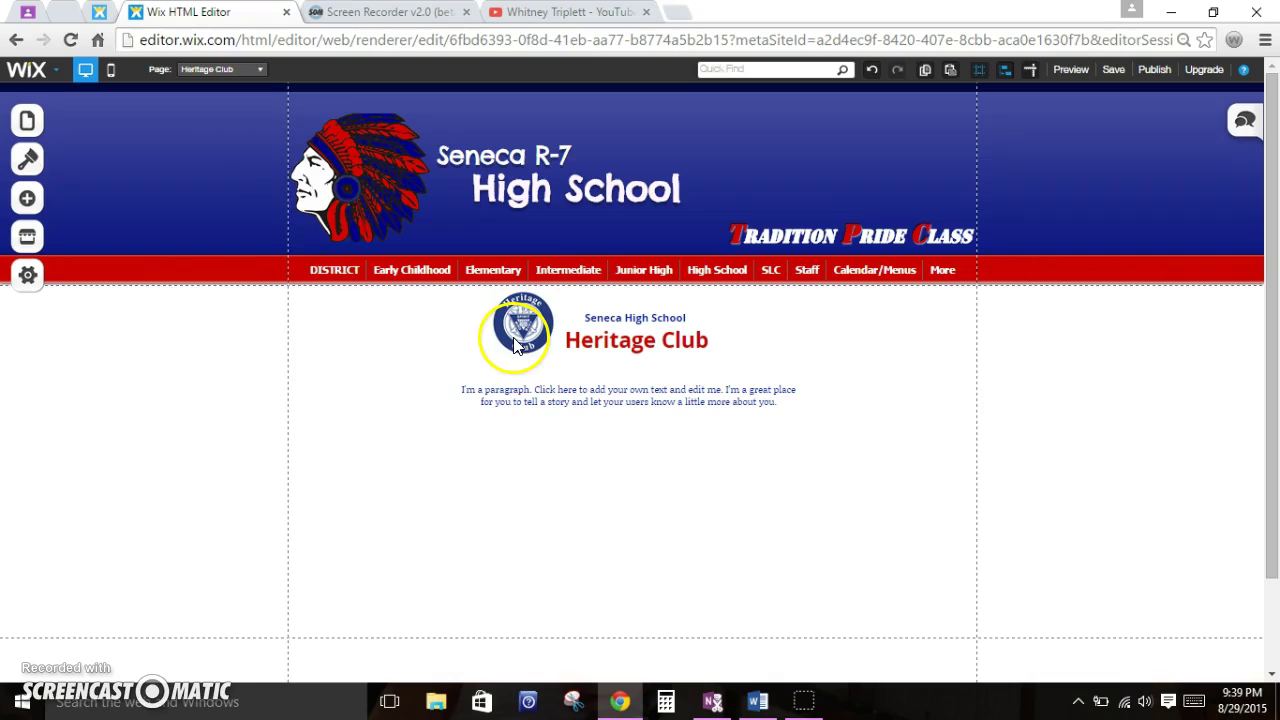
pyautogui.click(215, 69)
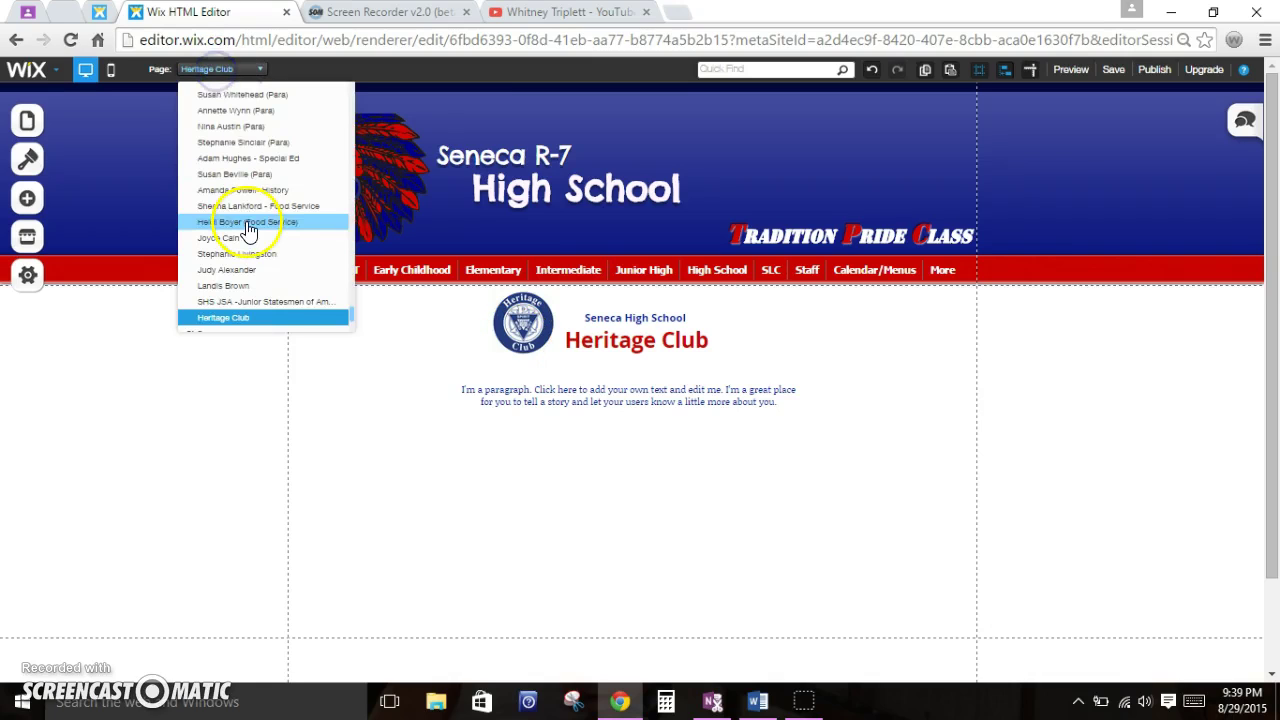
pyautogui.click(275, 301)
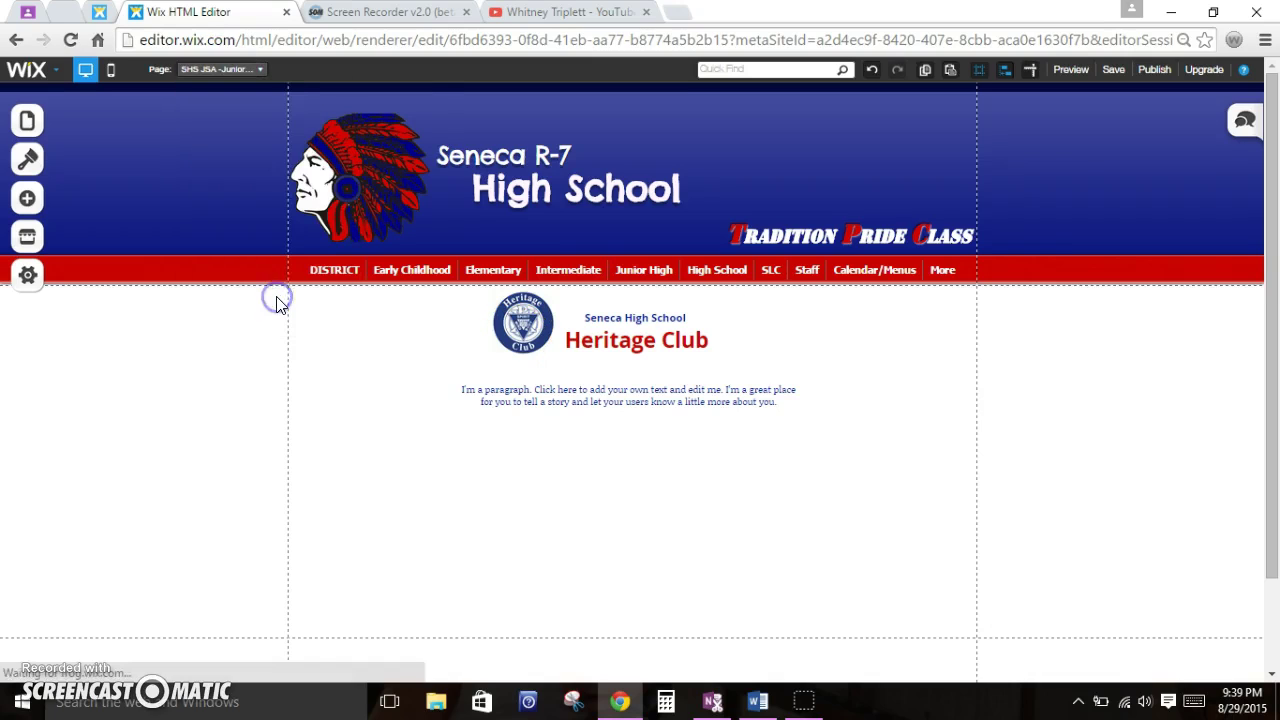
pyautogui.click(328, 322)
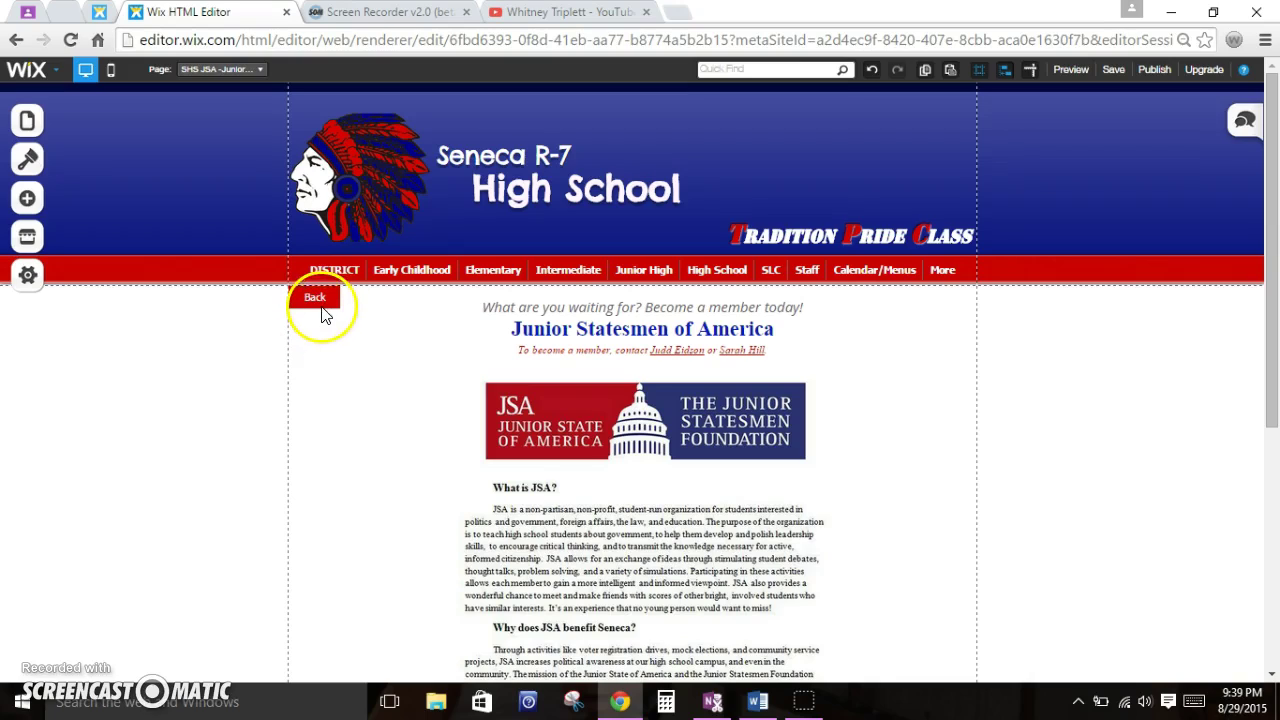
pyautogui.click(320, 305)
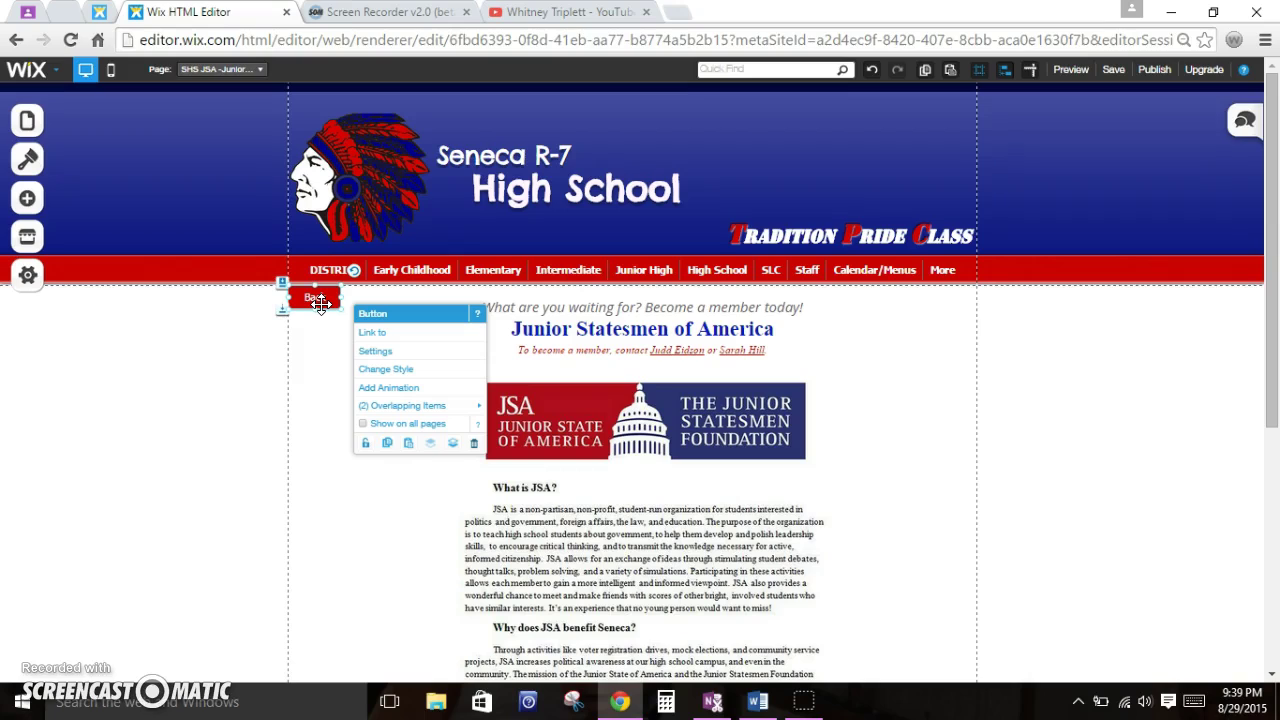
pyautogui.click(320, 305)
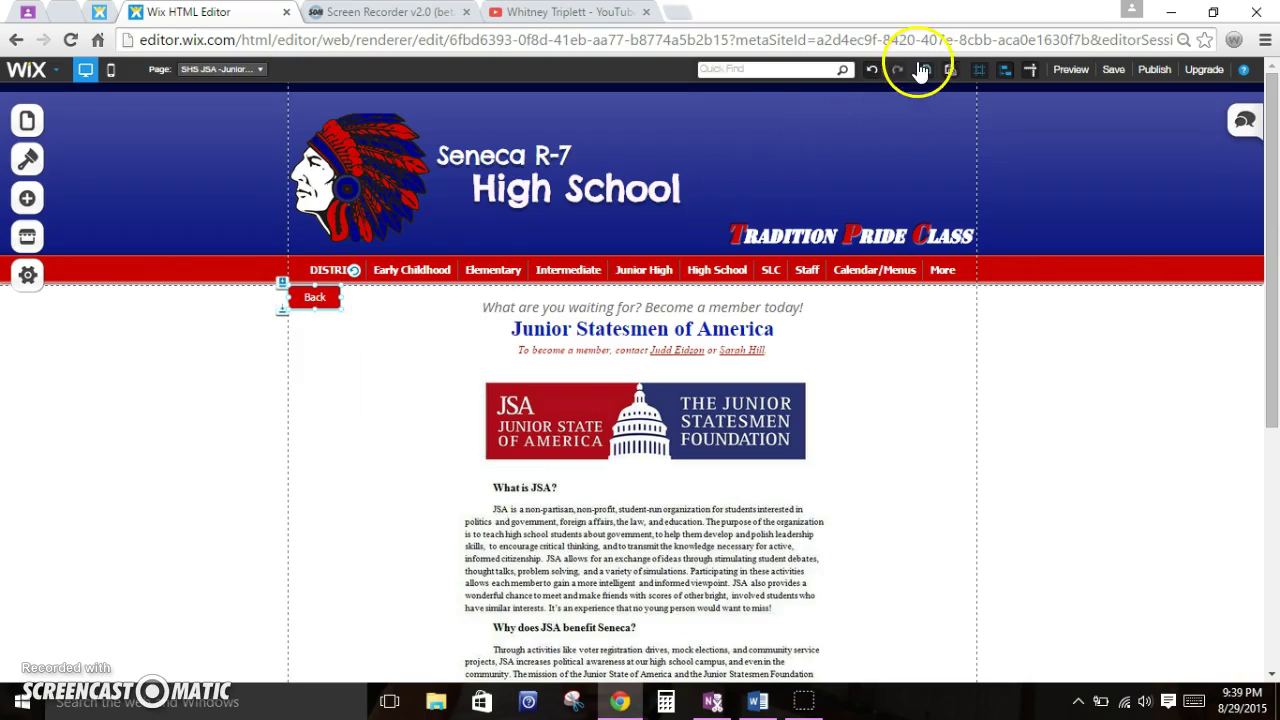
# Step: Paste the copied Back button onto the Heritage Club page
pyautogui.click(226, 69)
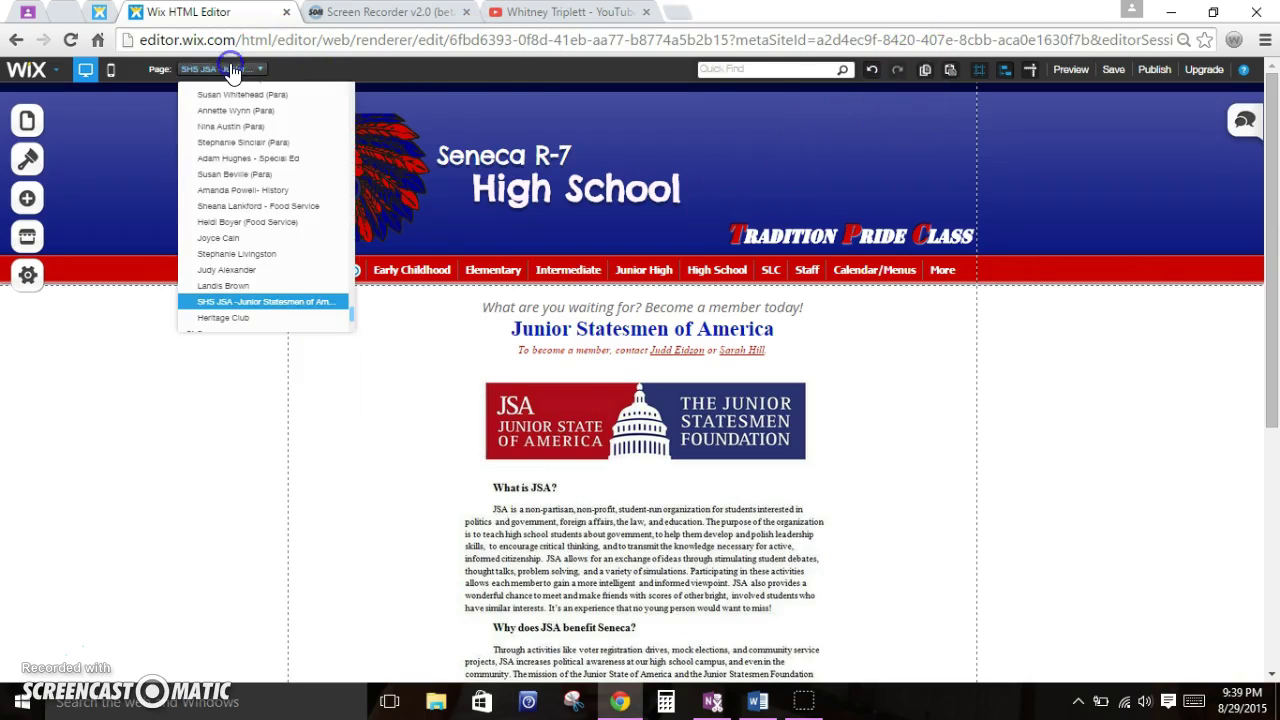
pyautogui.click(250, 317)
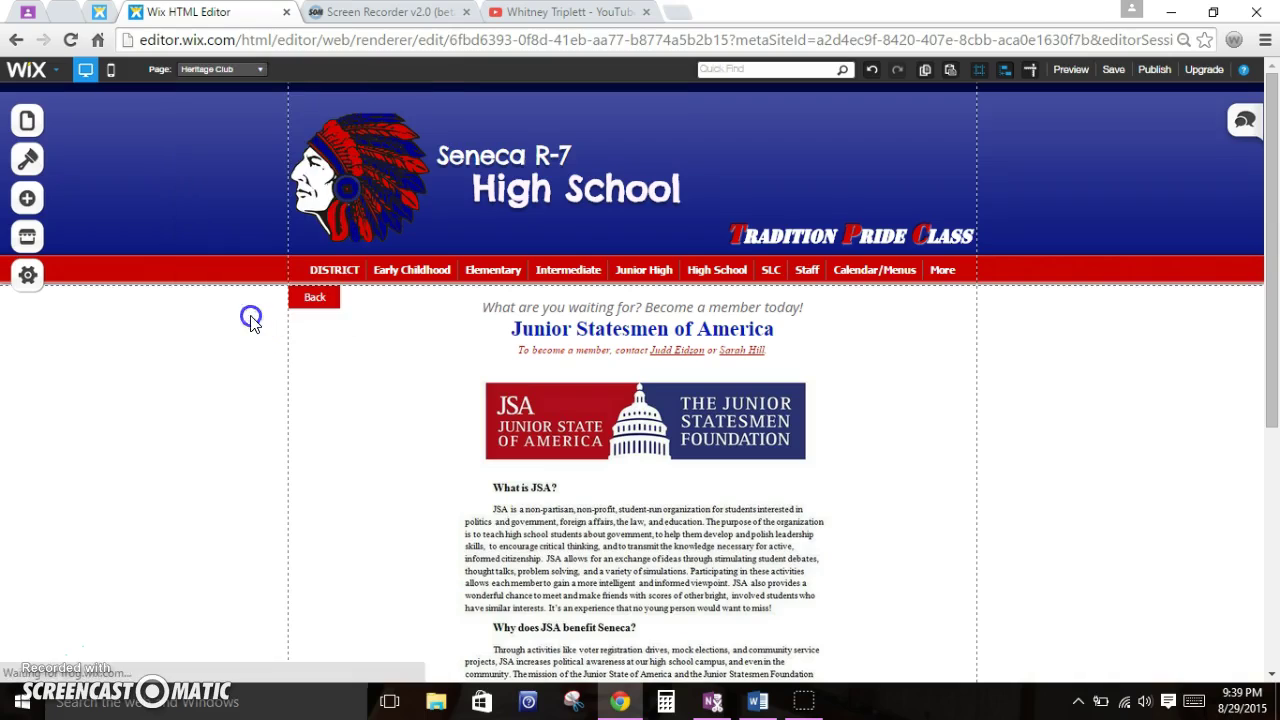
pyautogui.click(340, 346)
pyautogui.click(345, 557)
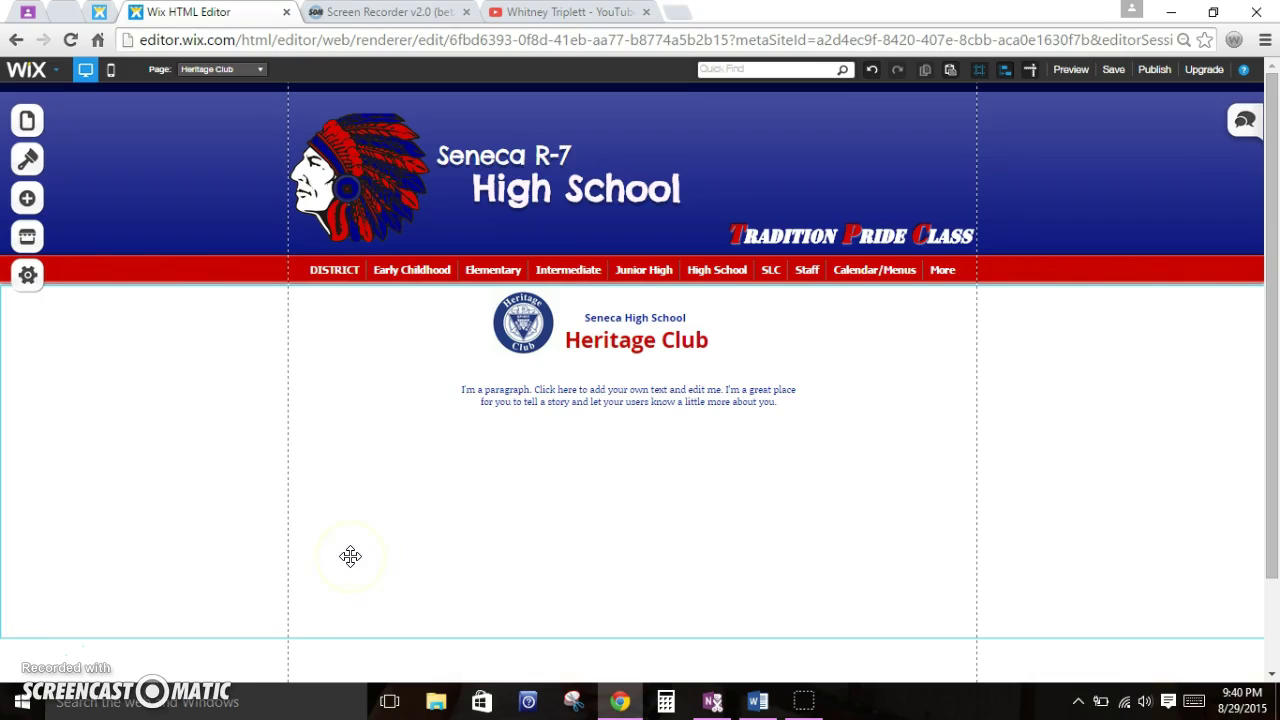
pyautogui.hotkey('ctrl', 'v')
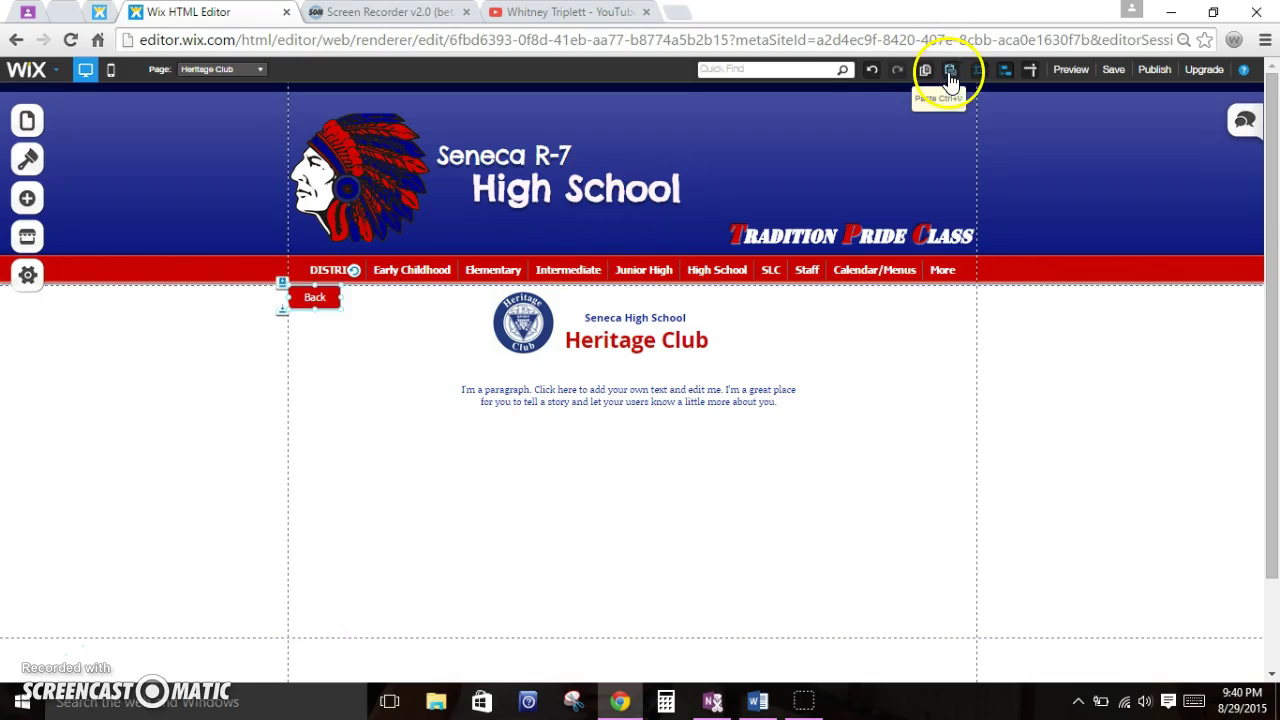
pyautogui.click(328, 350)
pyautogui.click(318, 298)
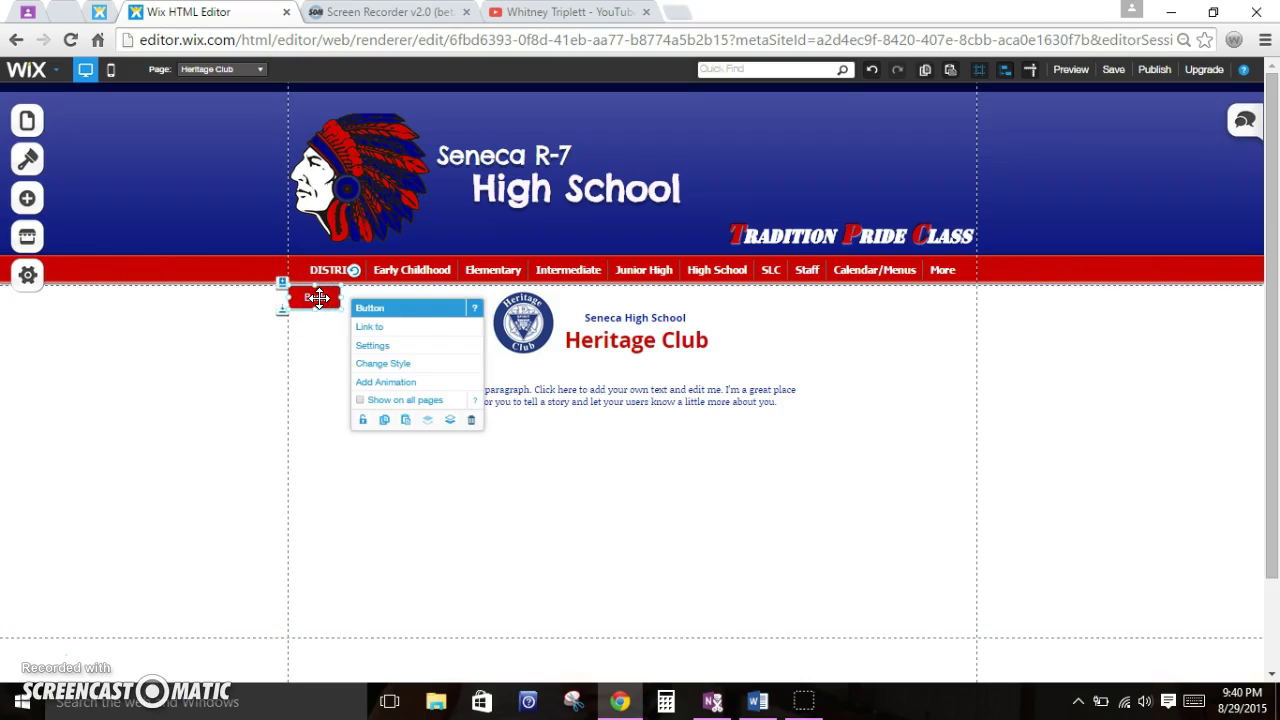
# Step: Link the Back button to the SHS Clubs & Organizations page
pyautogui.click(396, 333)
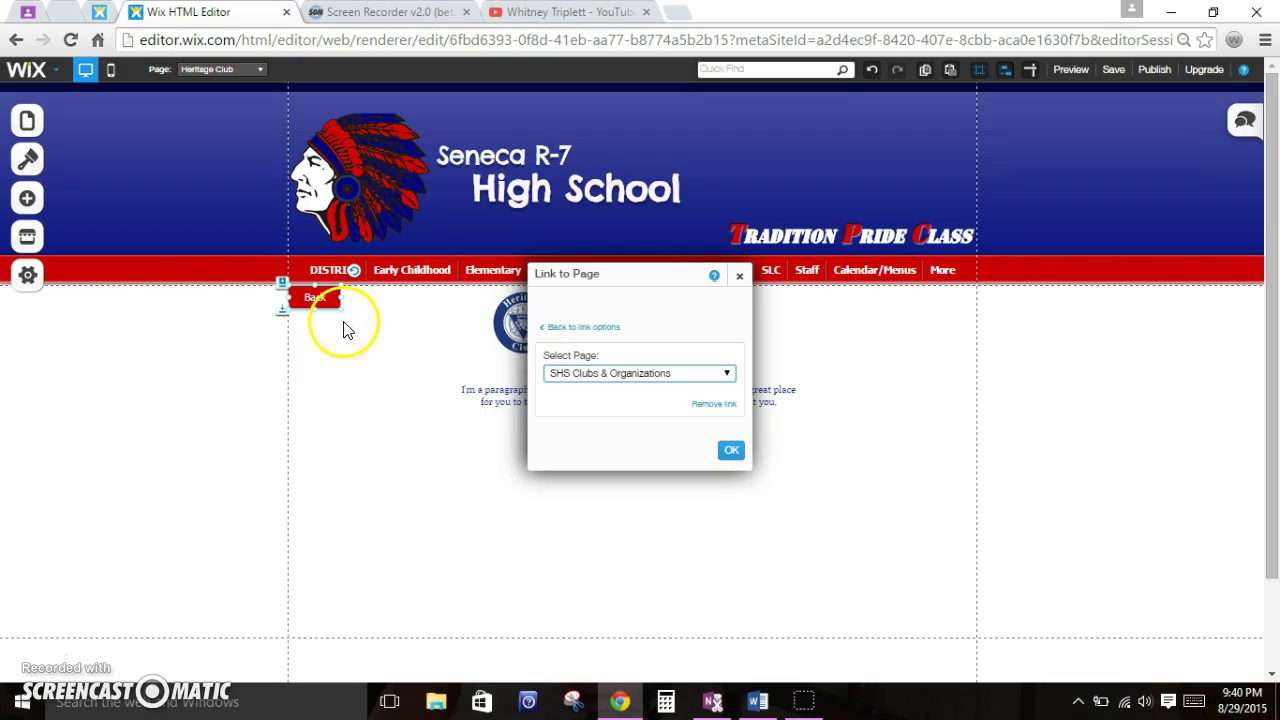
pyautogui.click(594, 376)
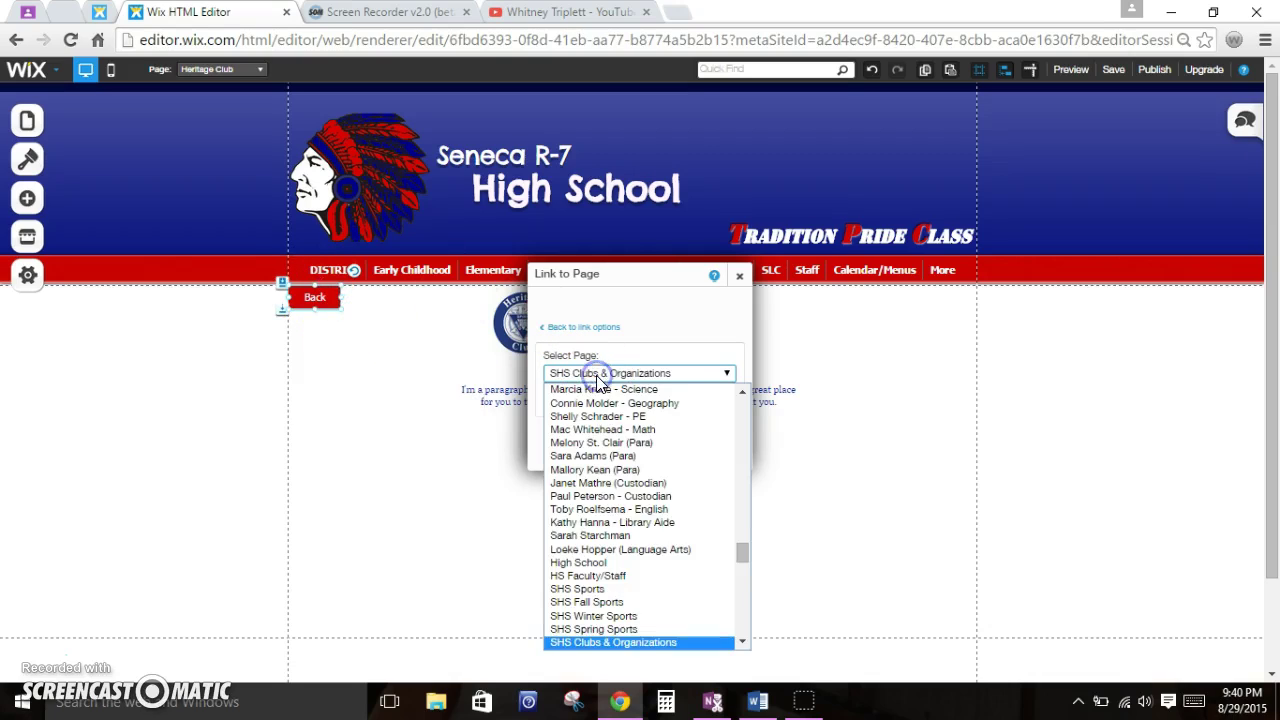
pyautogui.click(658, 642)
pyautogui.click(731, 450)
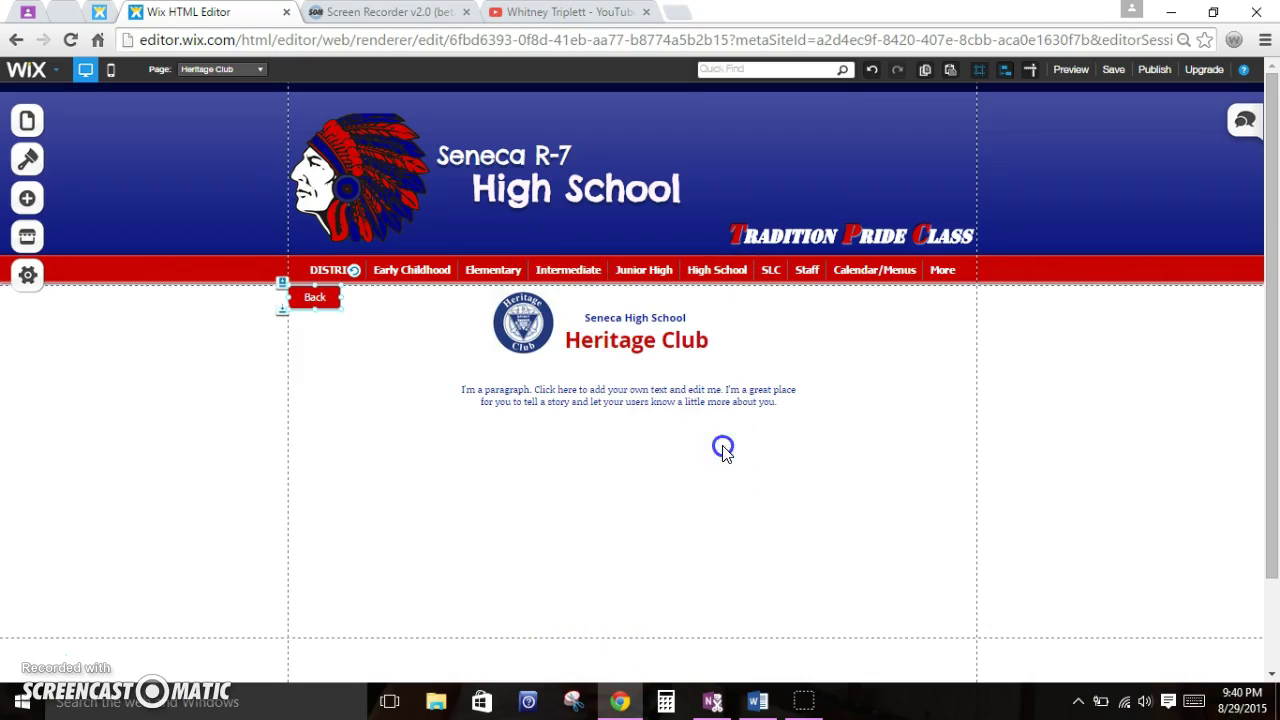
pyautogui.click(996, 437)
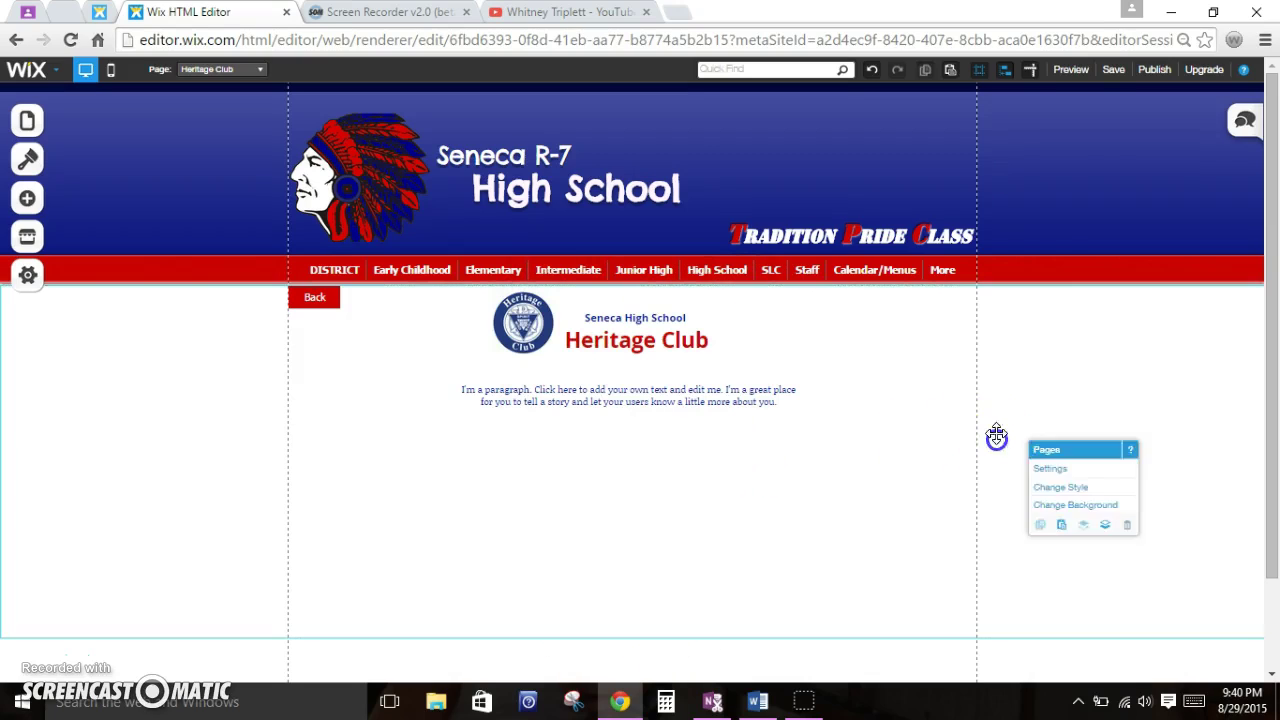
# Step: In preview, test the Heritage Club Back button, reopen Heritage Club, and test Back again
pyautogui.click(1070, 68)
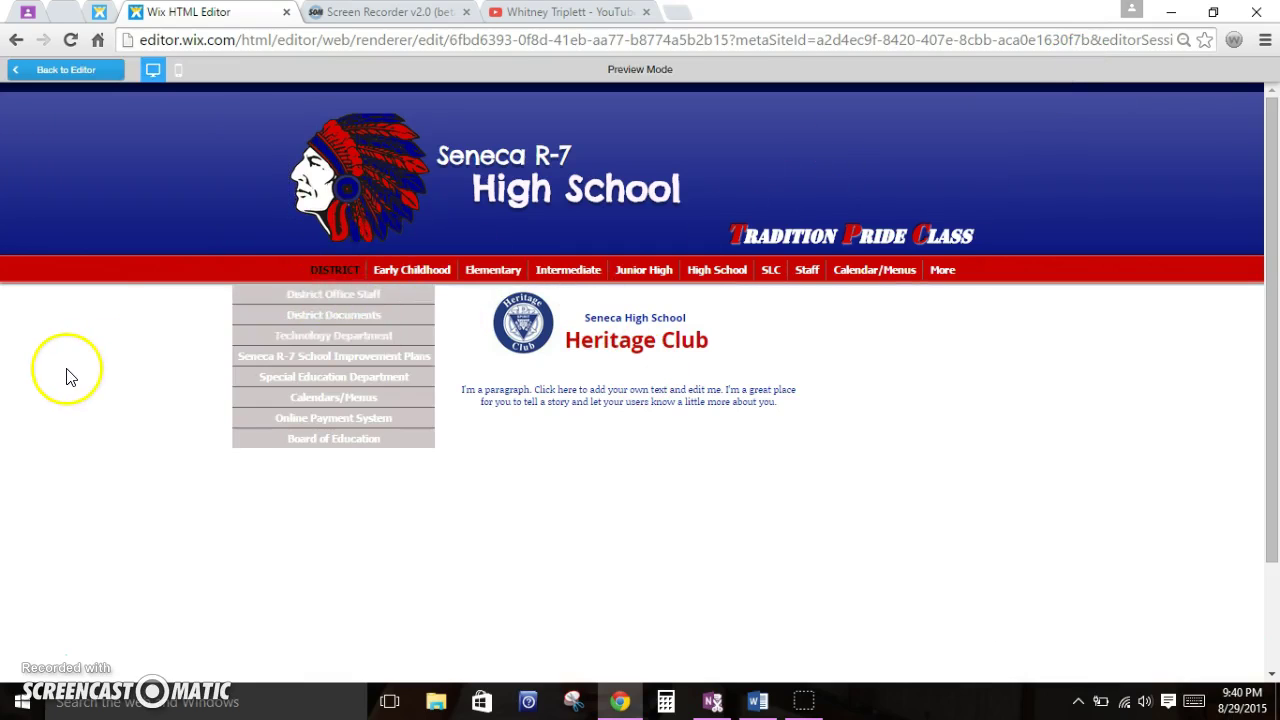
pyautogui.click(296, 298)
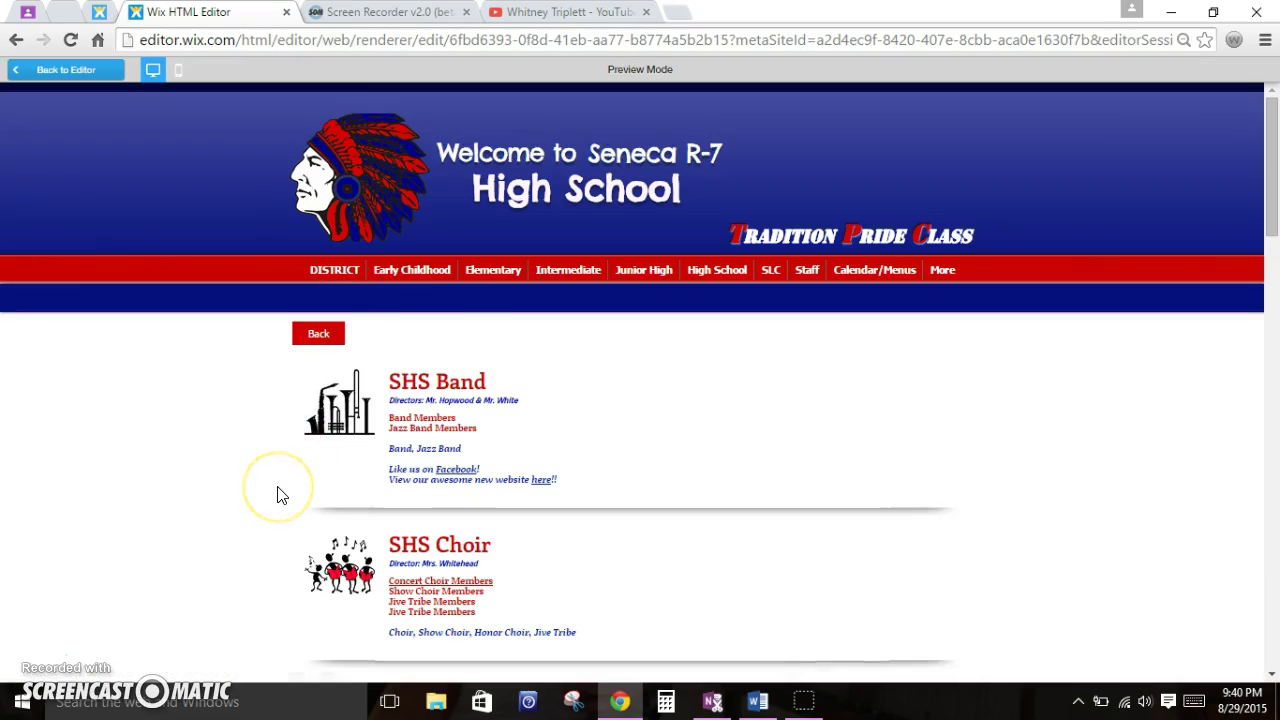
pyautogui.scroll(-10, 280, 494)
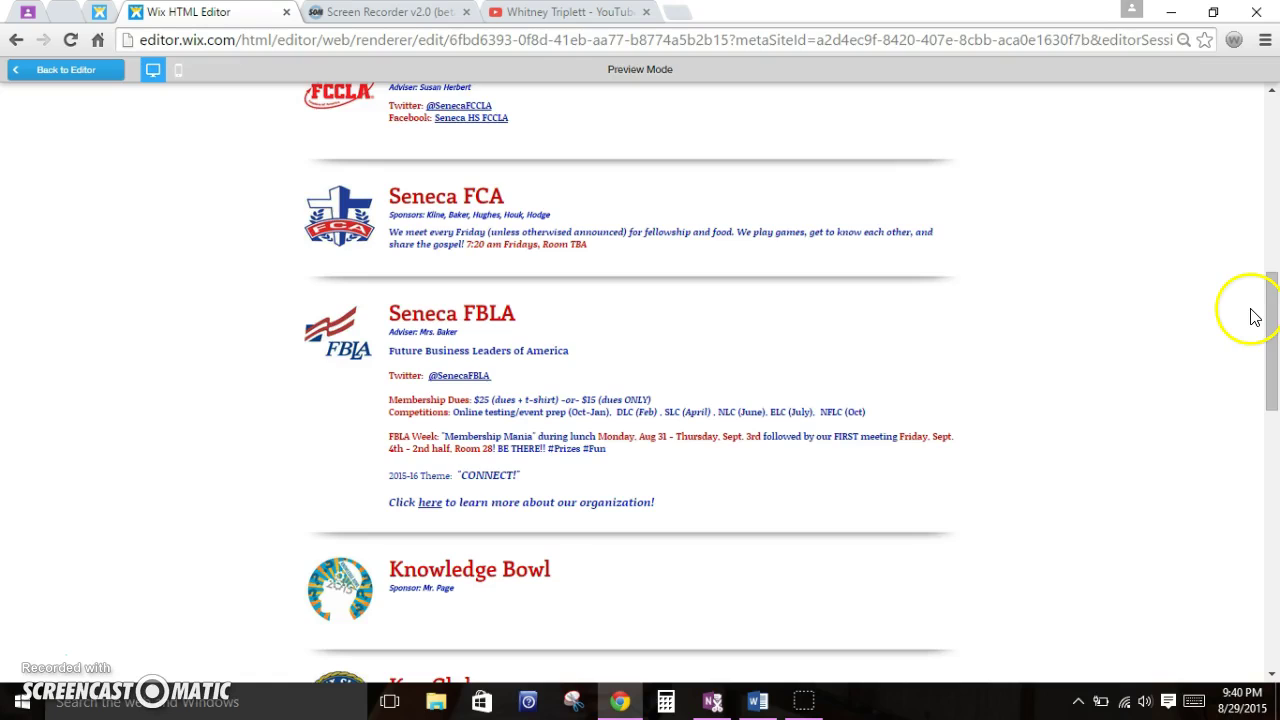
pyautogui.moveTo(1272, 316); pyautogui.dragTo(1272, 393)
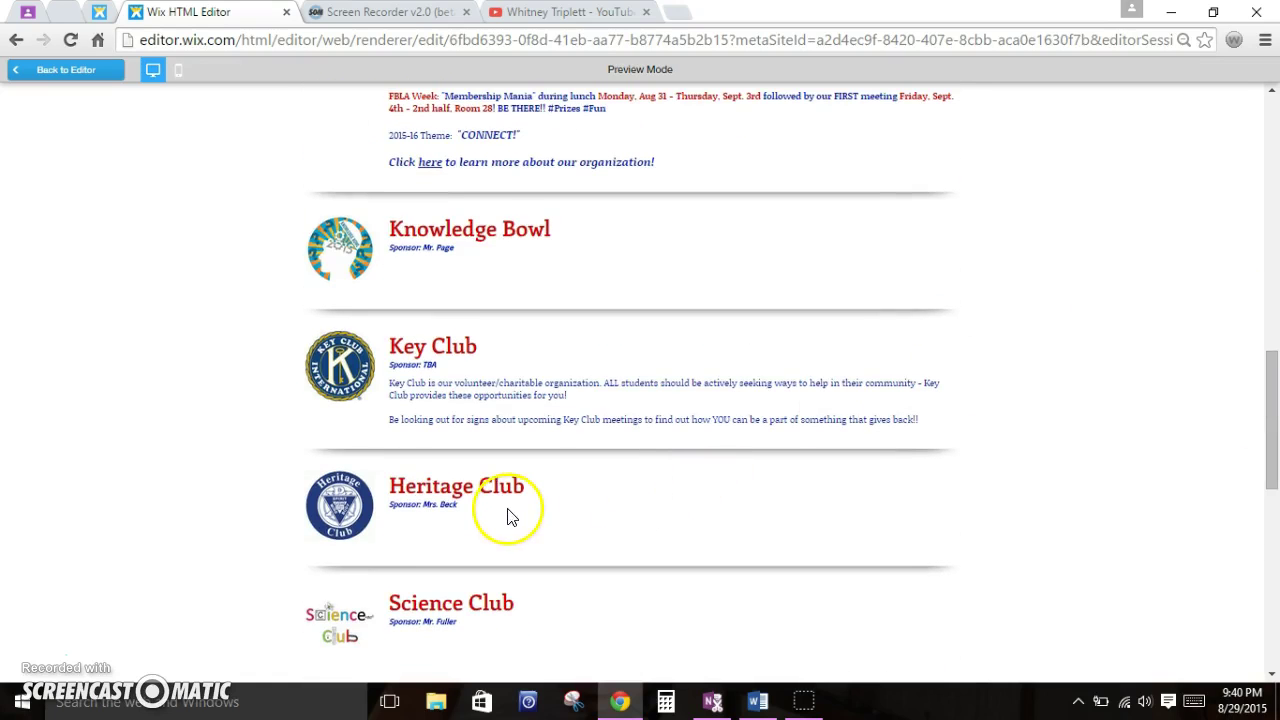
pyautogui.click(501, 497)
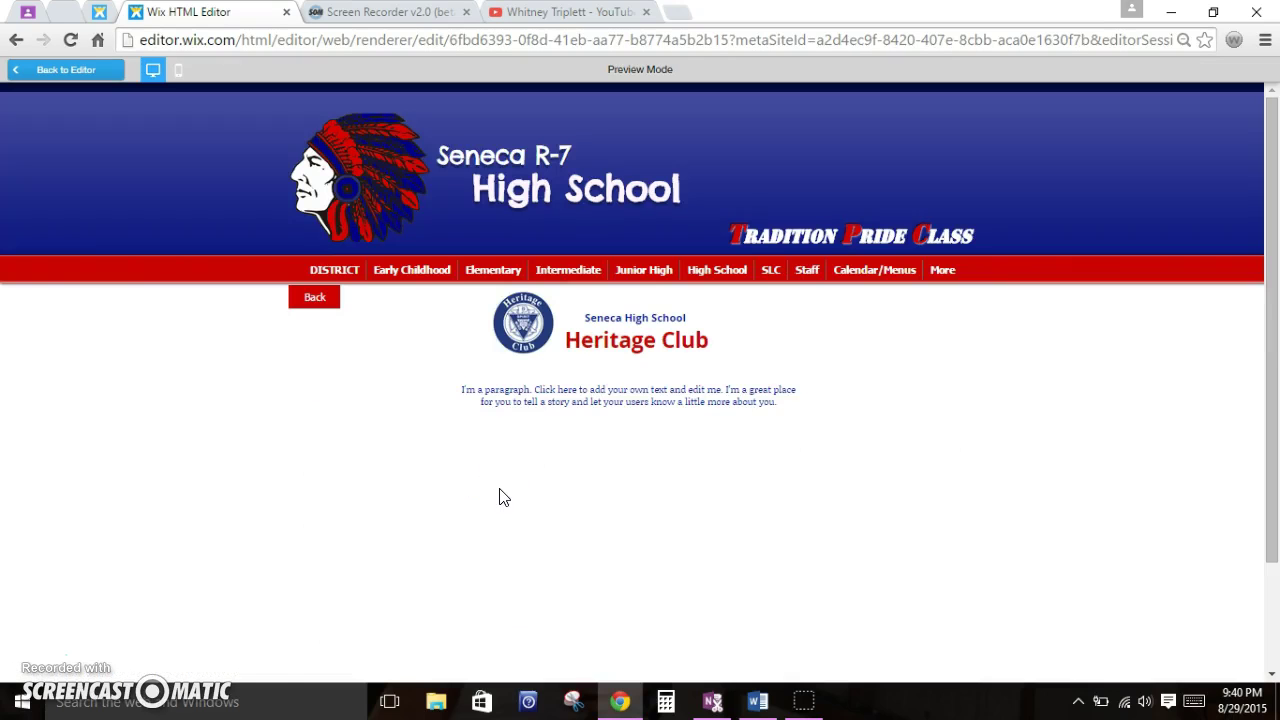
pyautogui.click(305, 301)
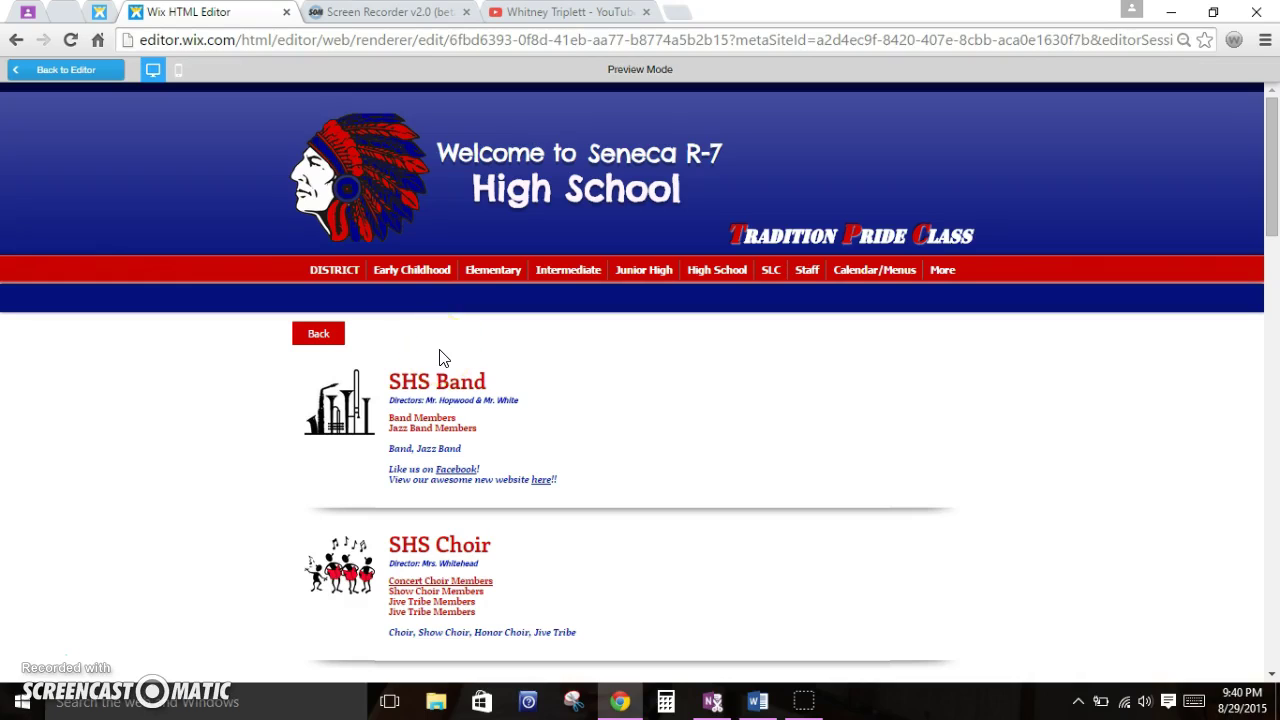
pyautogui.click(190, 183)
# Step: Return to editing, then open and close the clubs list's List Settings
pyautogui.click(75, 82)
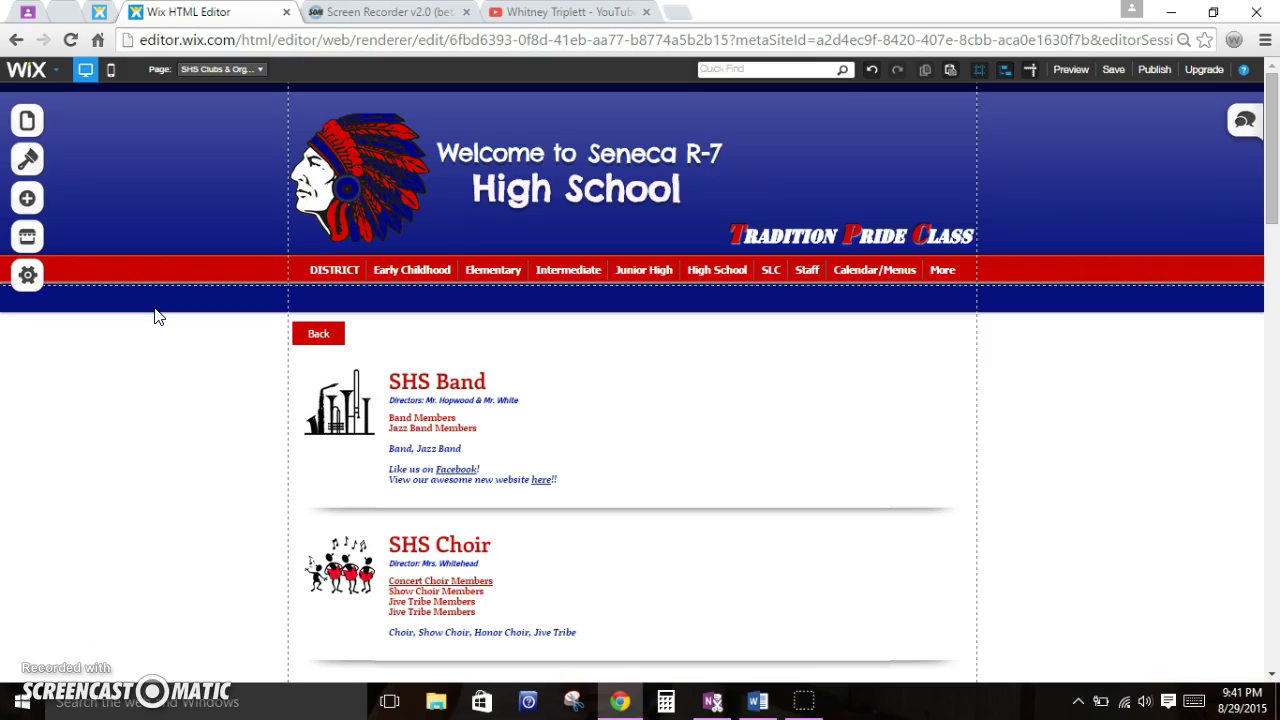
pyautogui.doubleClick(428, 380)
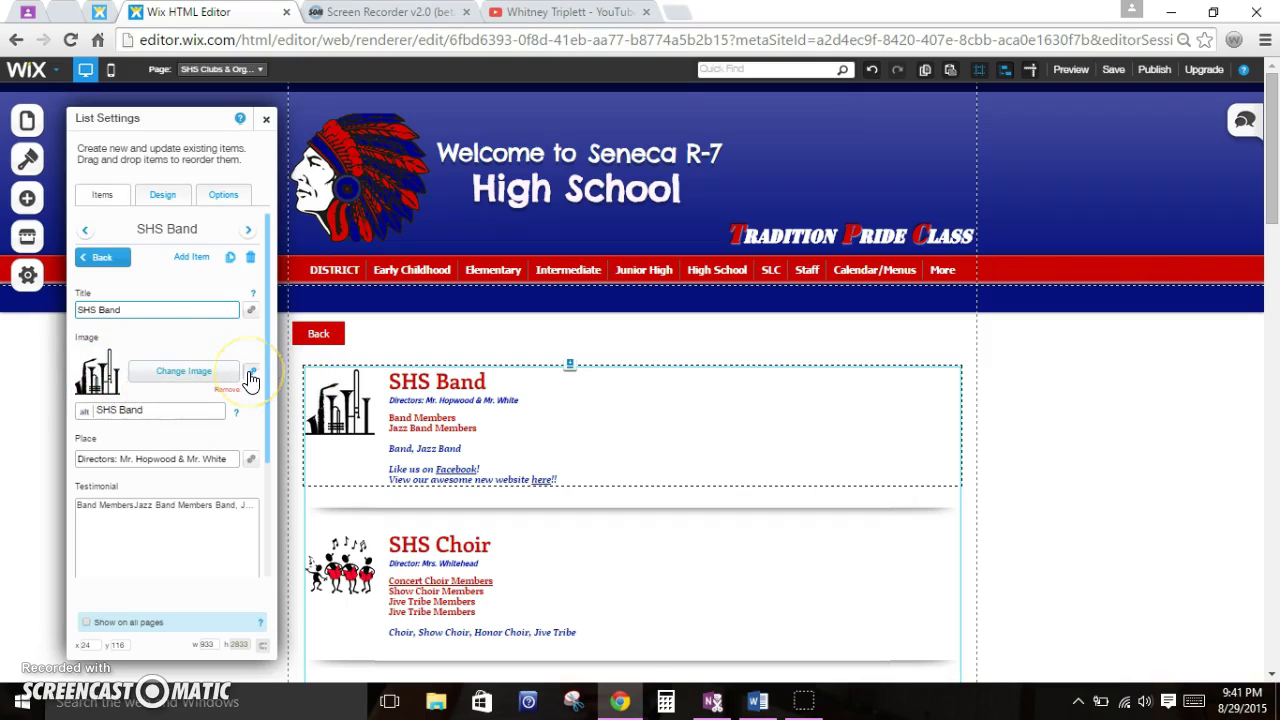
pyautogui.click(266, 118)
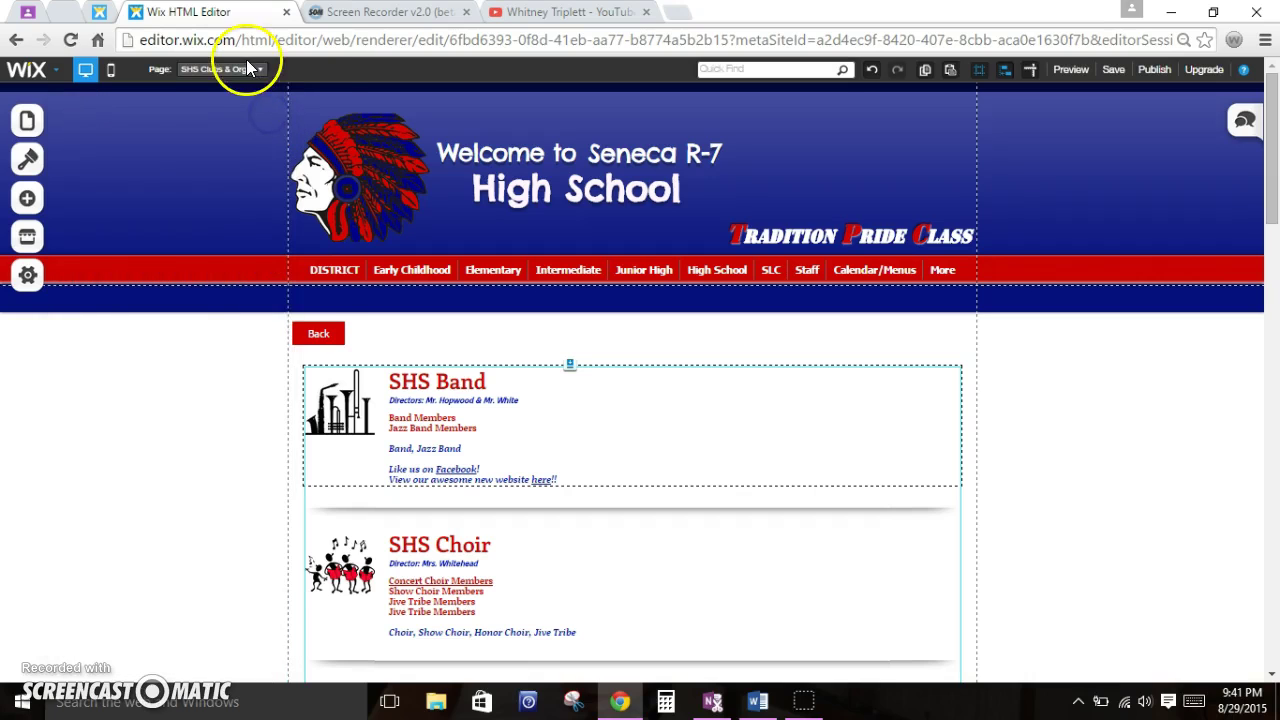
pyautogui.click(243, 69)
# Step: Switch to the food-service staff page and start editing its contact details text
pyautogui.scroll(-5, 265, 188)
pyautogui.scroll(3, 252, 194)
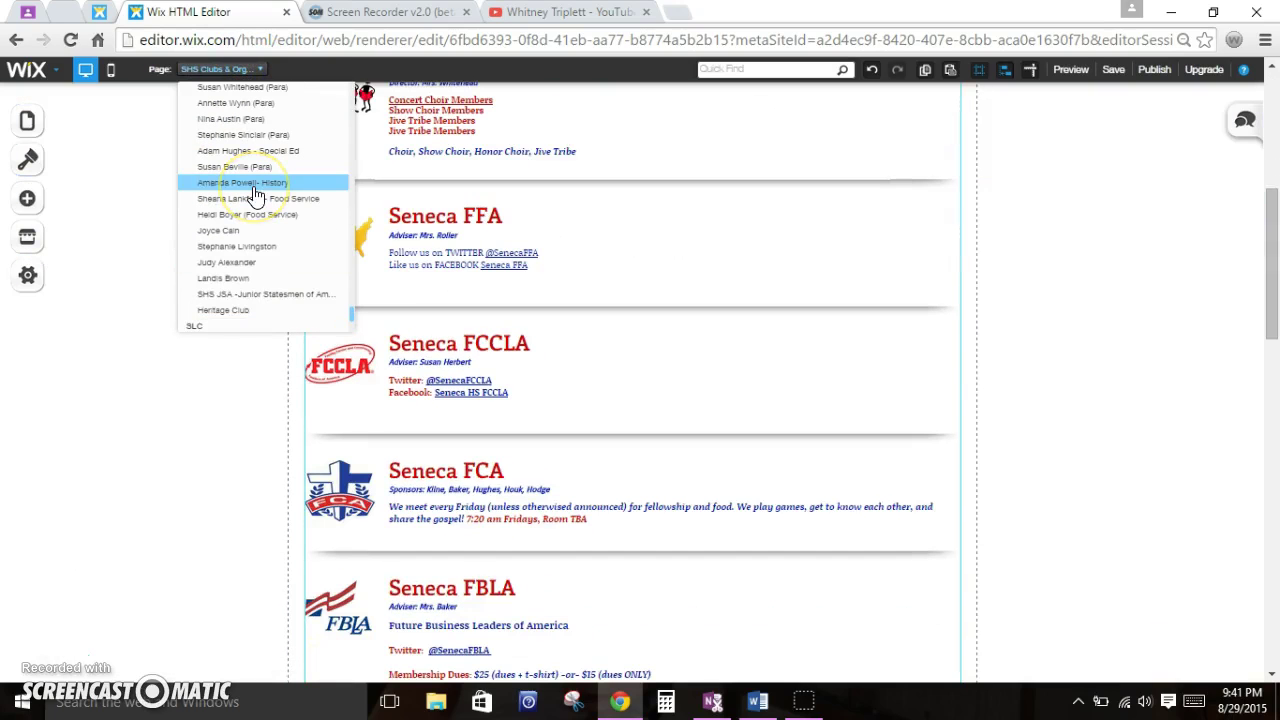
pyautogui.click(252, 246)
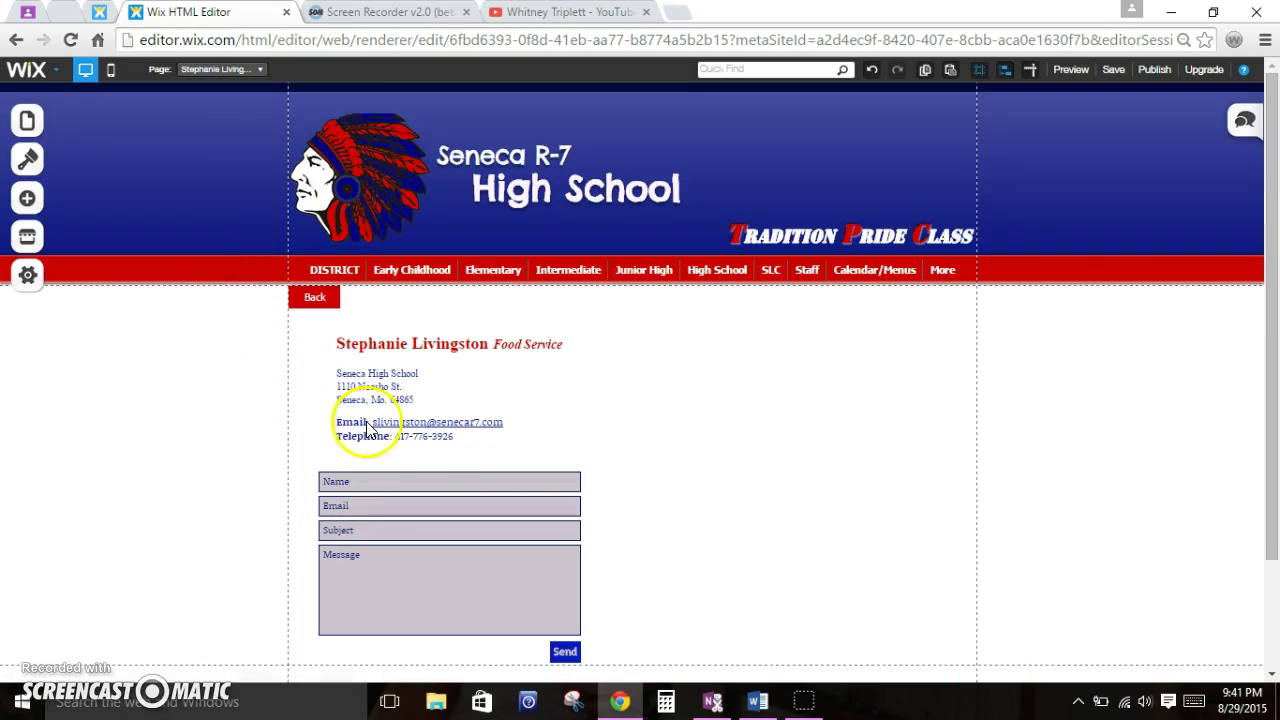
pyautogui.click(405, 373)
pyautogui.click(400, 373)
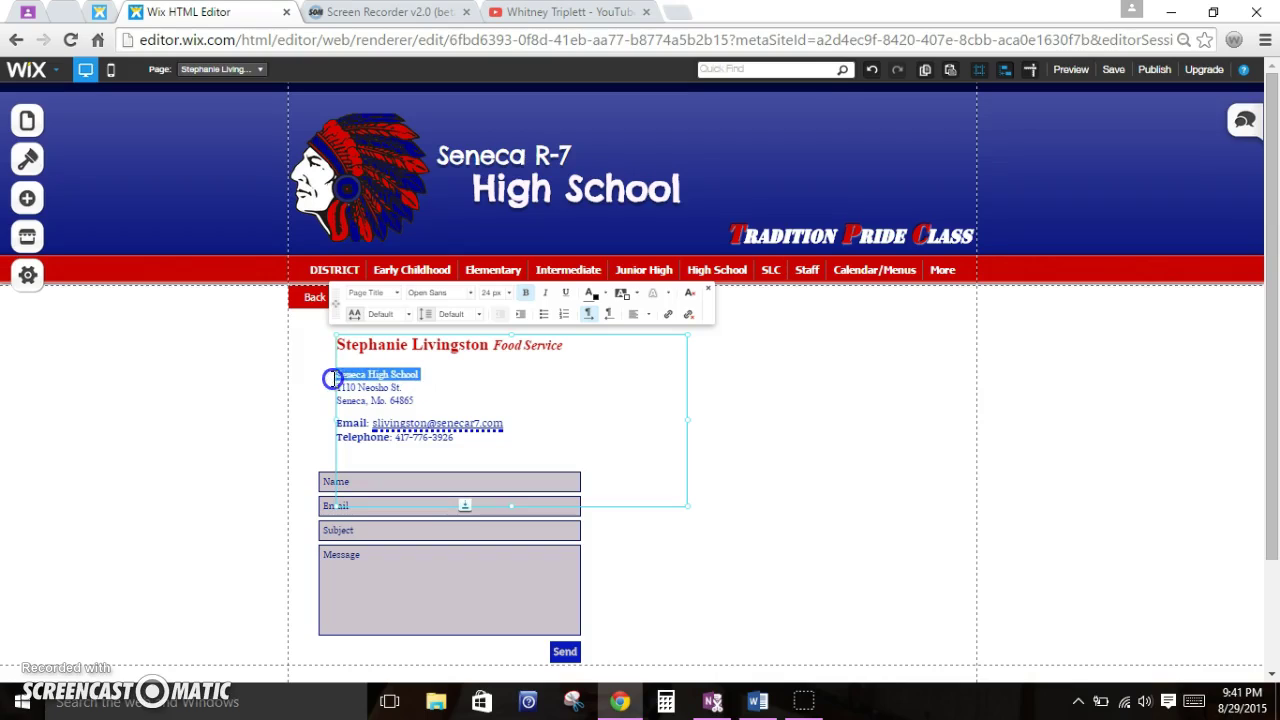
pyautogui.click(670, 316)
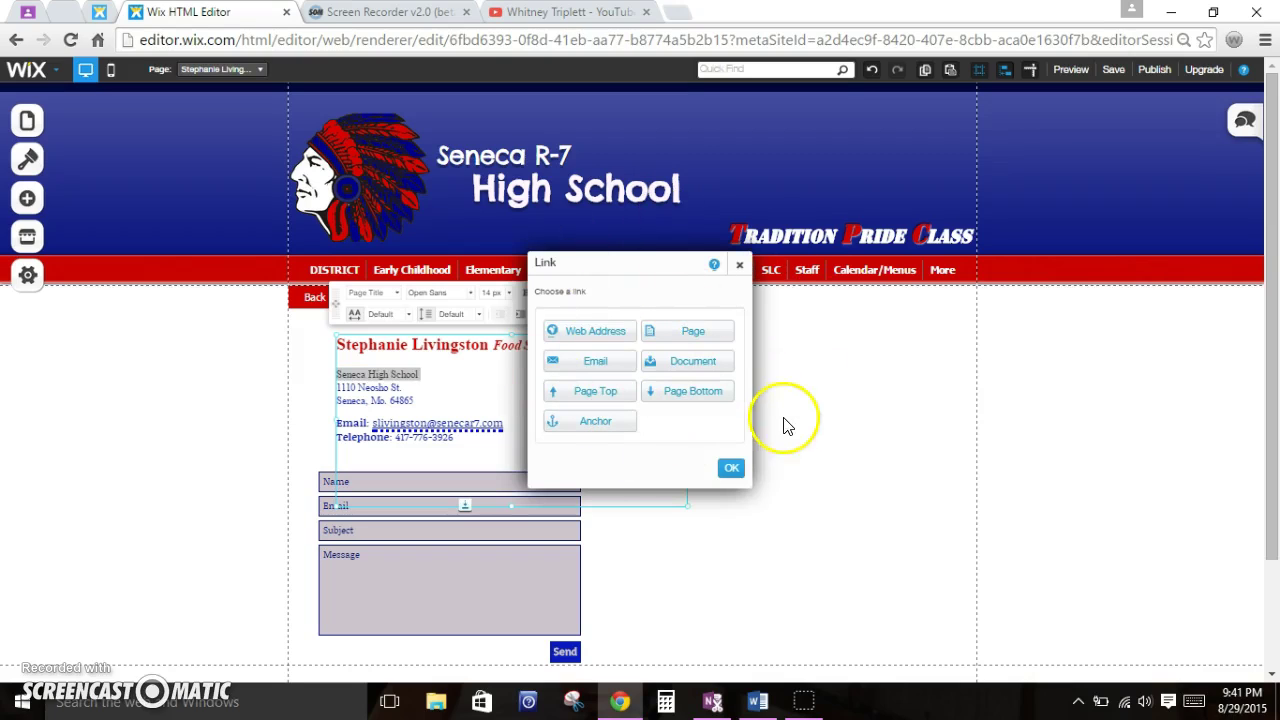
pyautogui.click(739, 473)
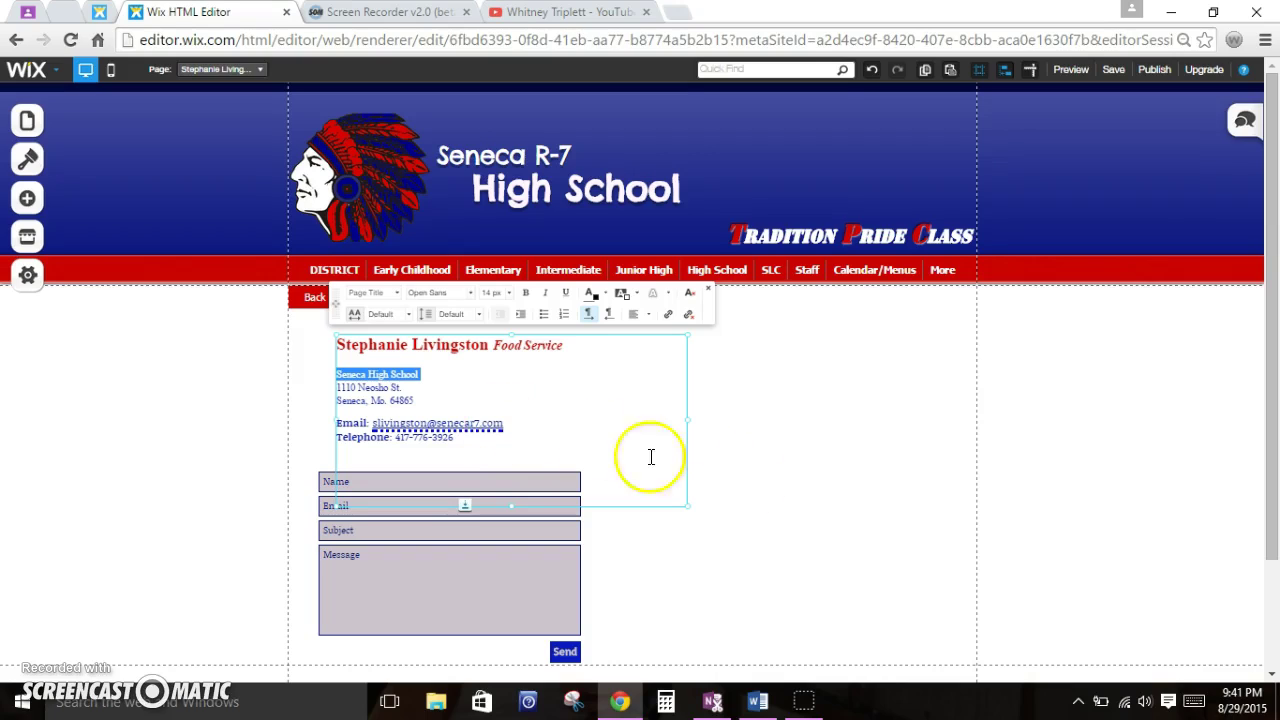
# Step: Select the staff member's e-mail address and make it an Email link
pyautogui.click(482, 421)
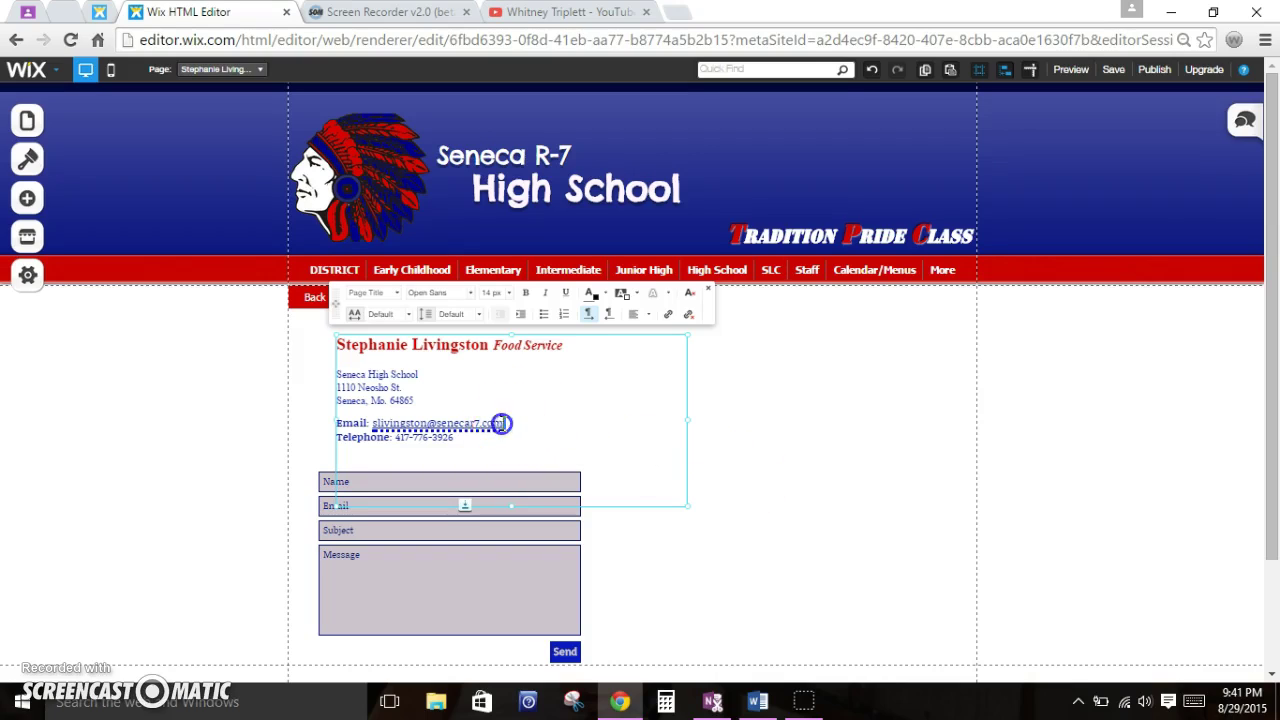
pyautogui.click(491, 432)
pyautogui.moveTo(500, 423); pyautogui.dragTo(388, 423)
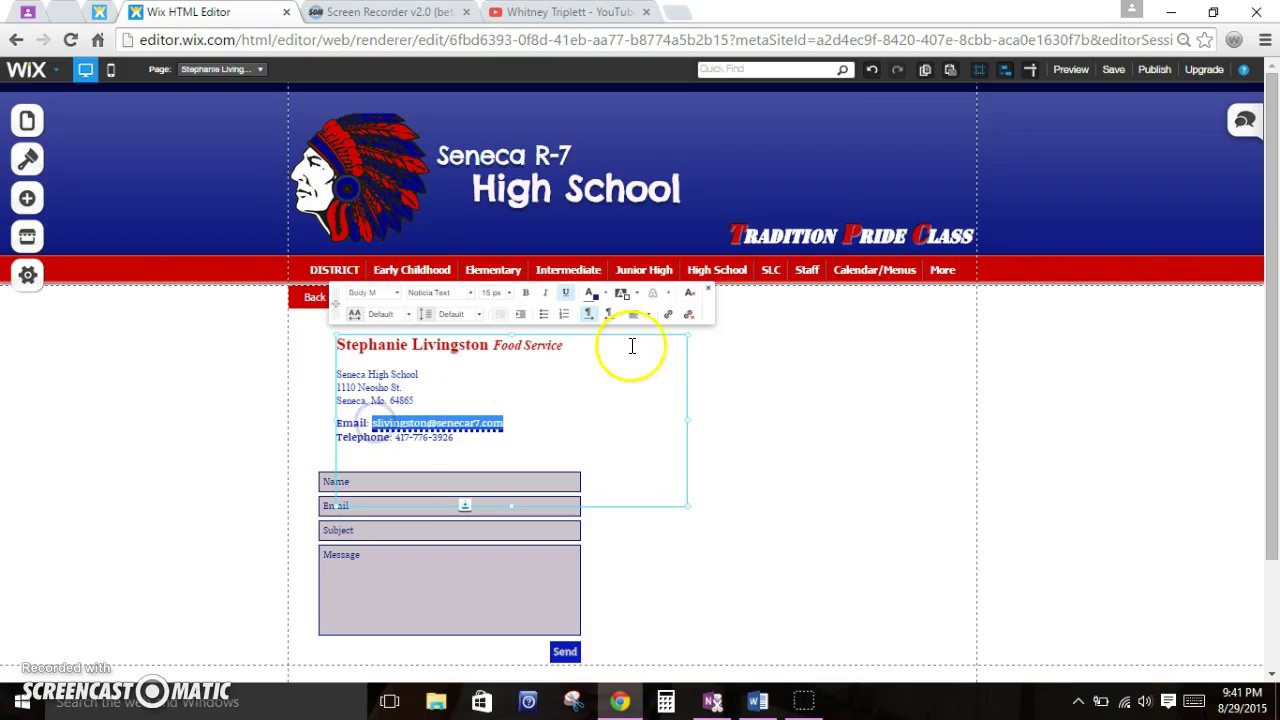
pyautogui.click(669, 315)
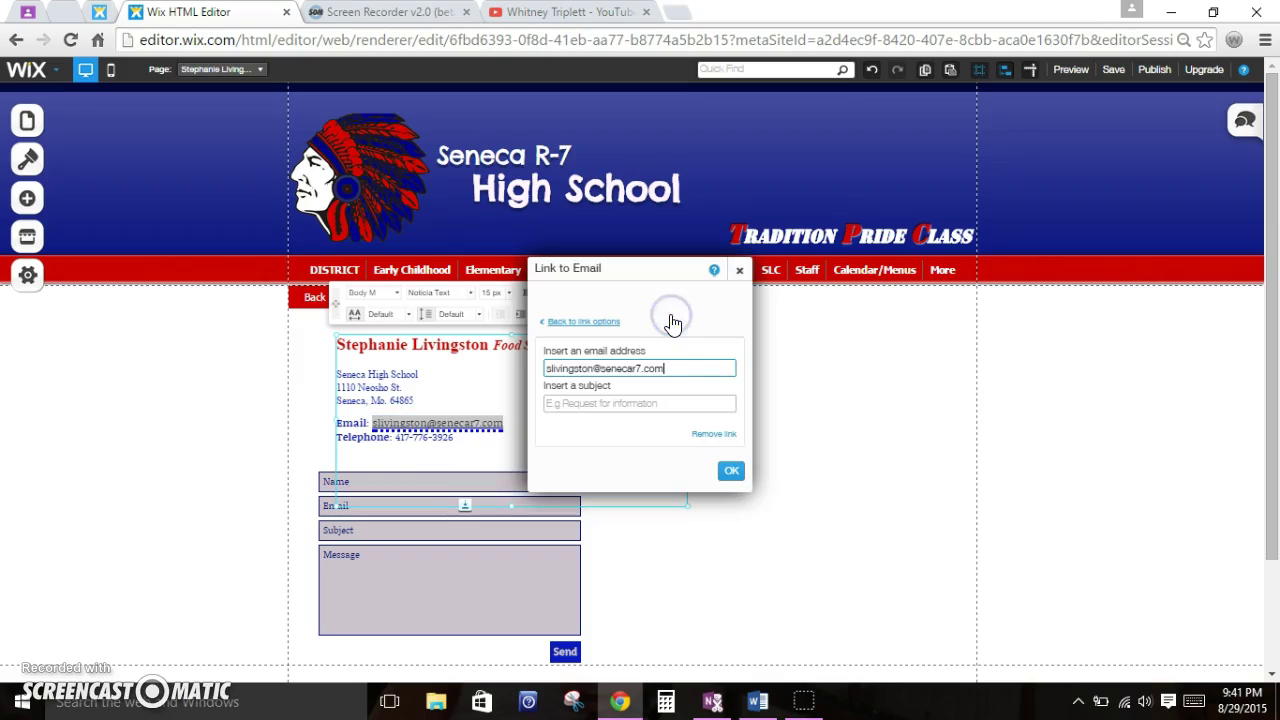
pyautogui.click(606, 321)
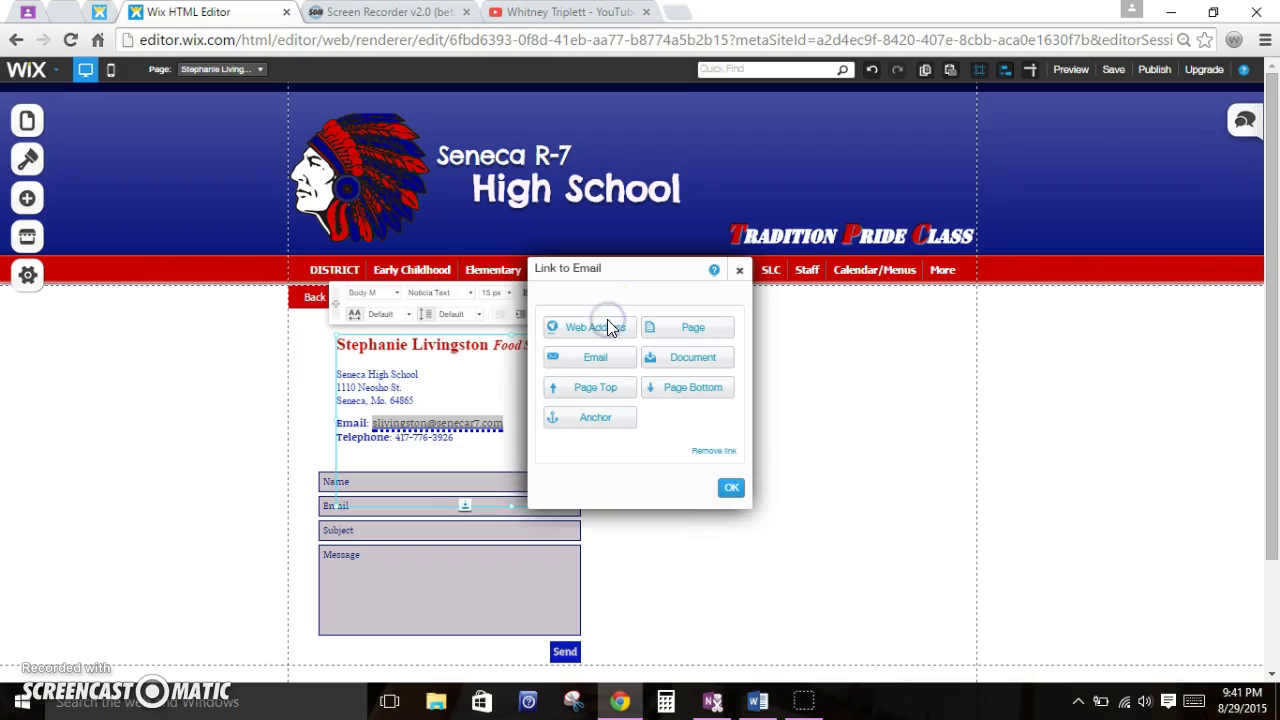
pyautogui.click(603, 367)
pyautogui.click(603, 363)
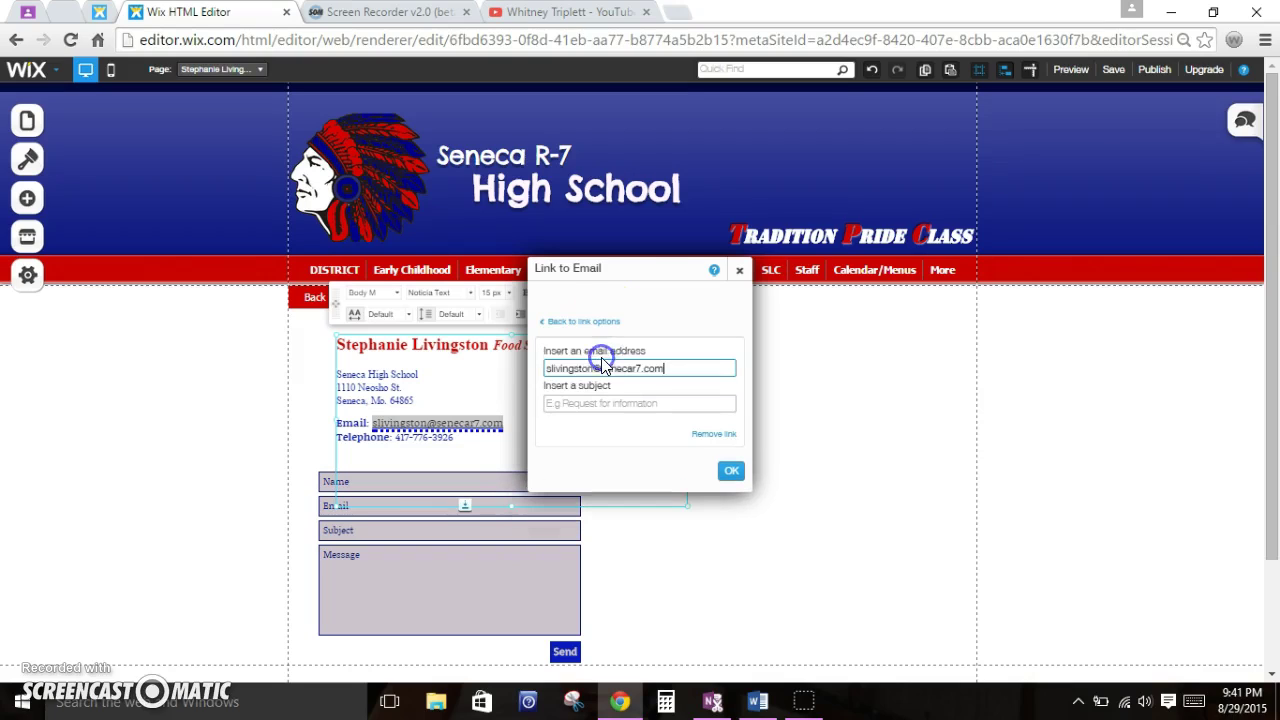
pyautogui.click(664, 365)
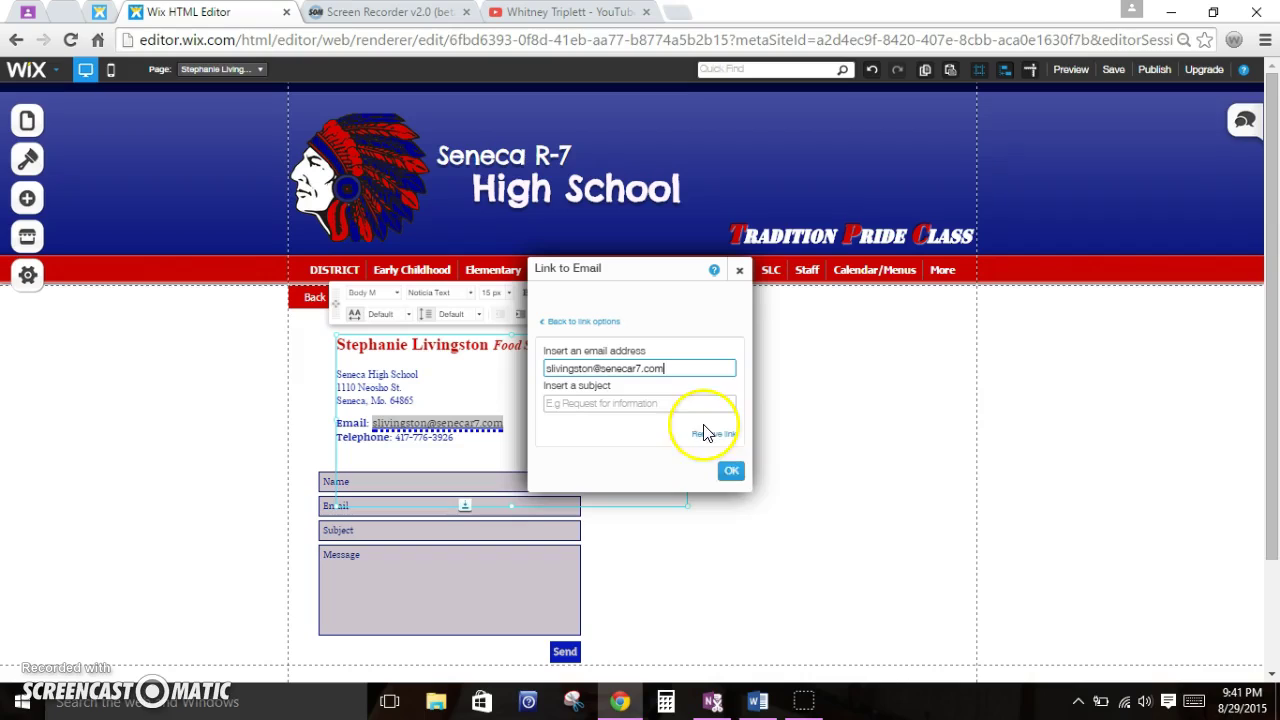
pyautogui.click(736, 467)
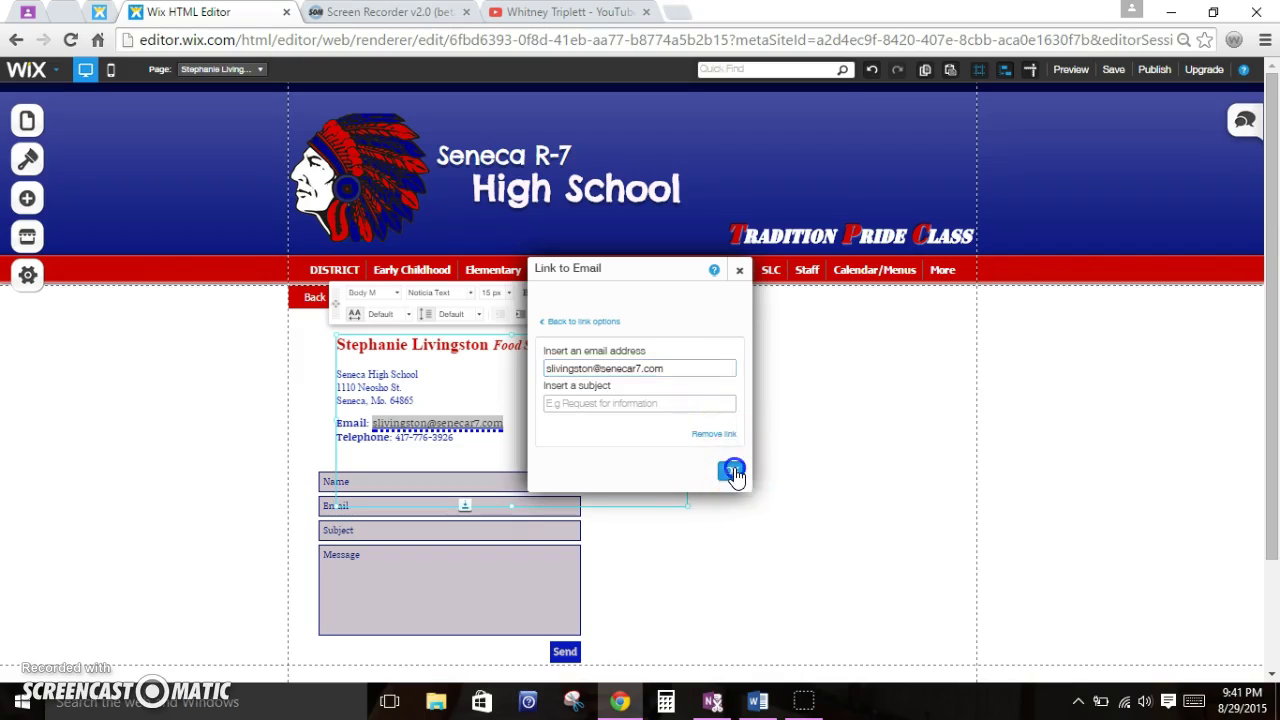
pyautogui.click(733, 471)
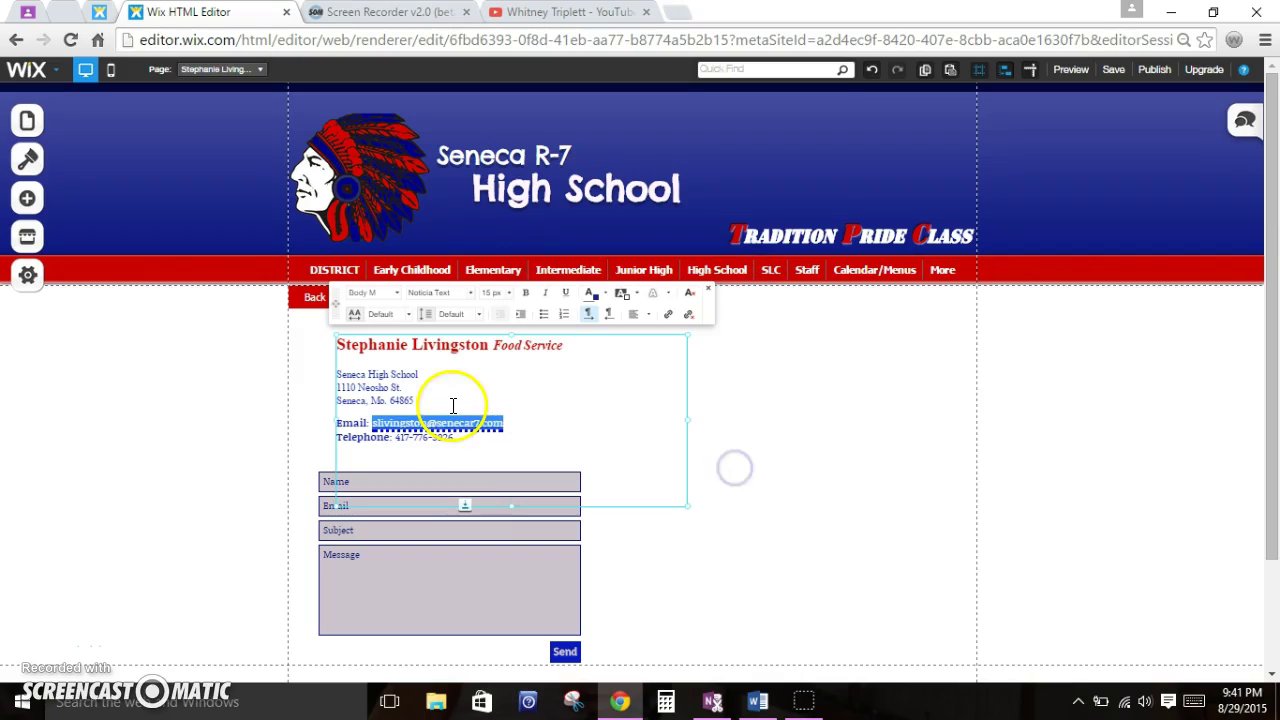
# Step: Open the contact form settings and review the recipient e-mail address
pyautogui.click(411, 564)
pyautogui.click(362, 488)
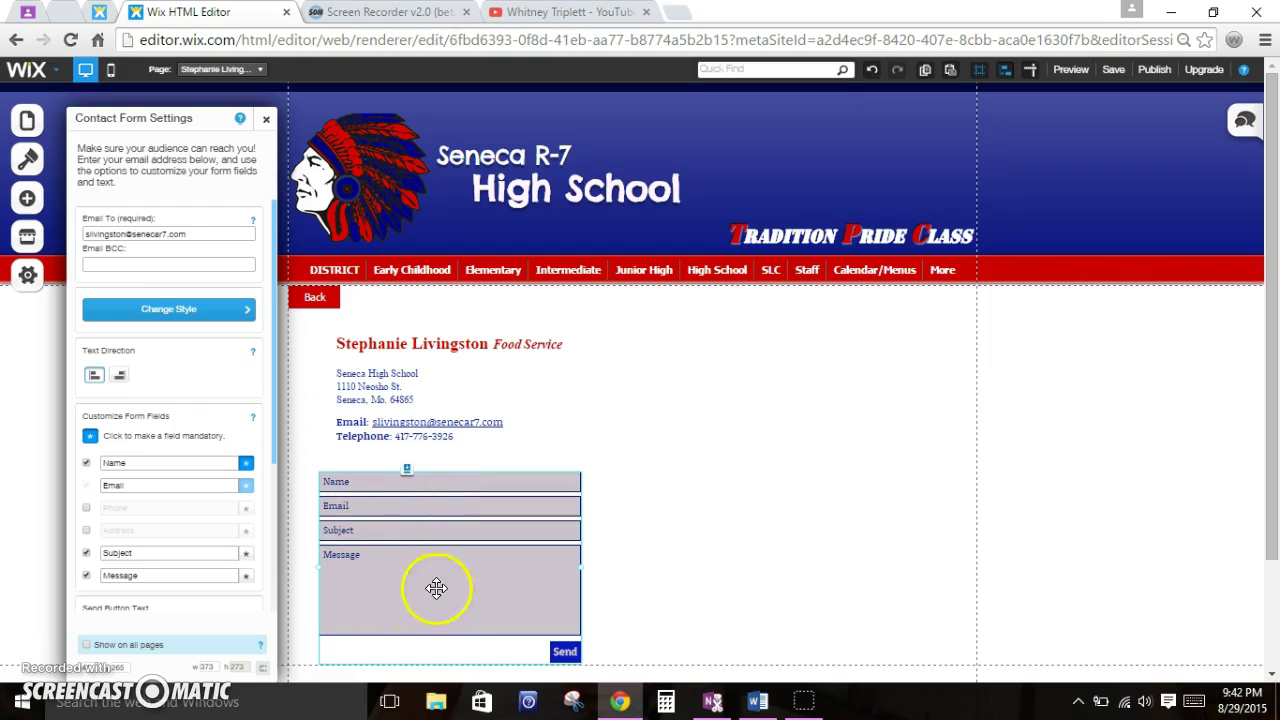
pyautogui.click(155, 232)
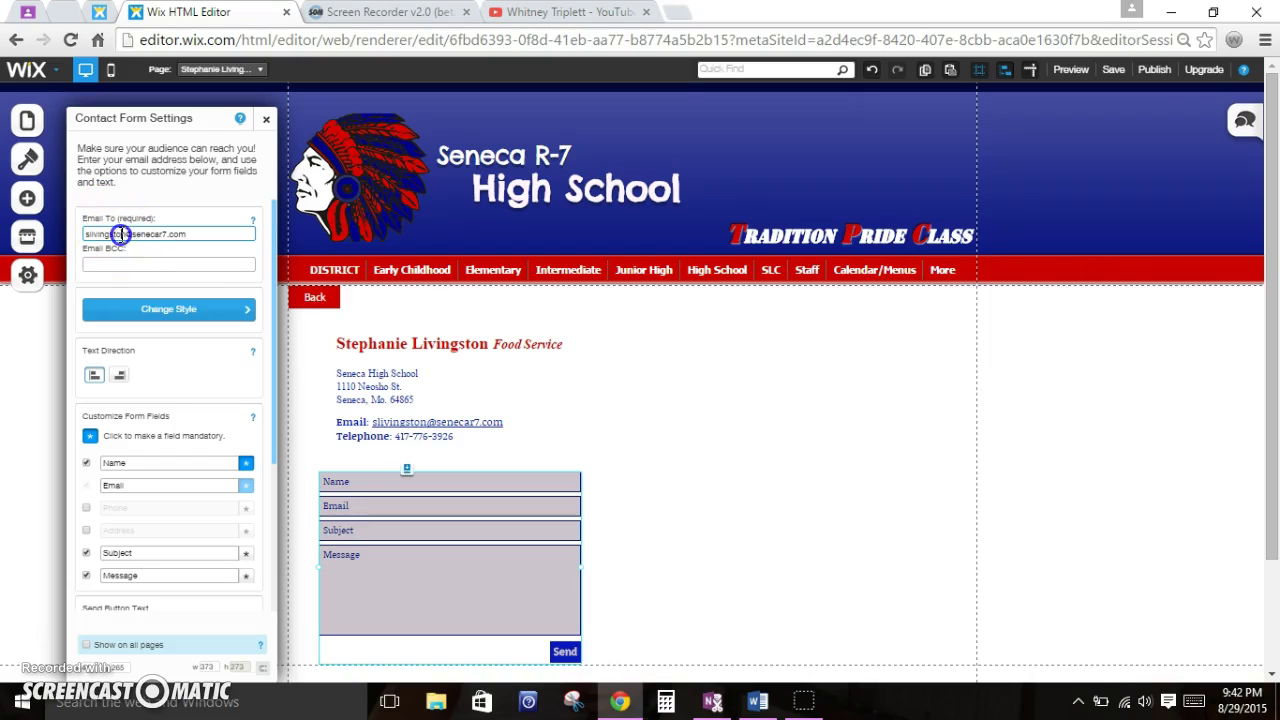
pyautogui.scroll(-1, 228, 287)
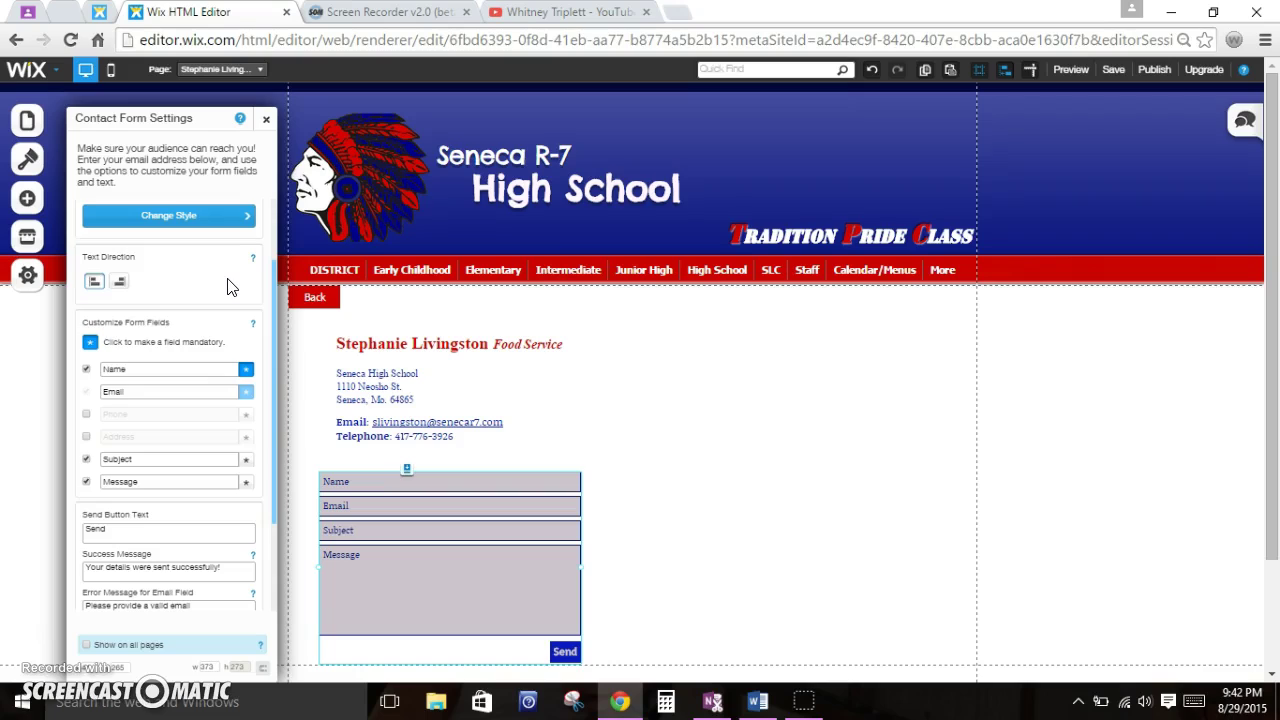
pyautogui.scroll(1, 228, 287)
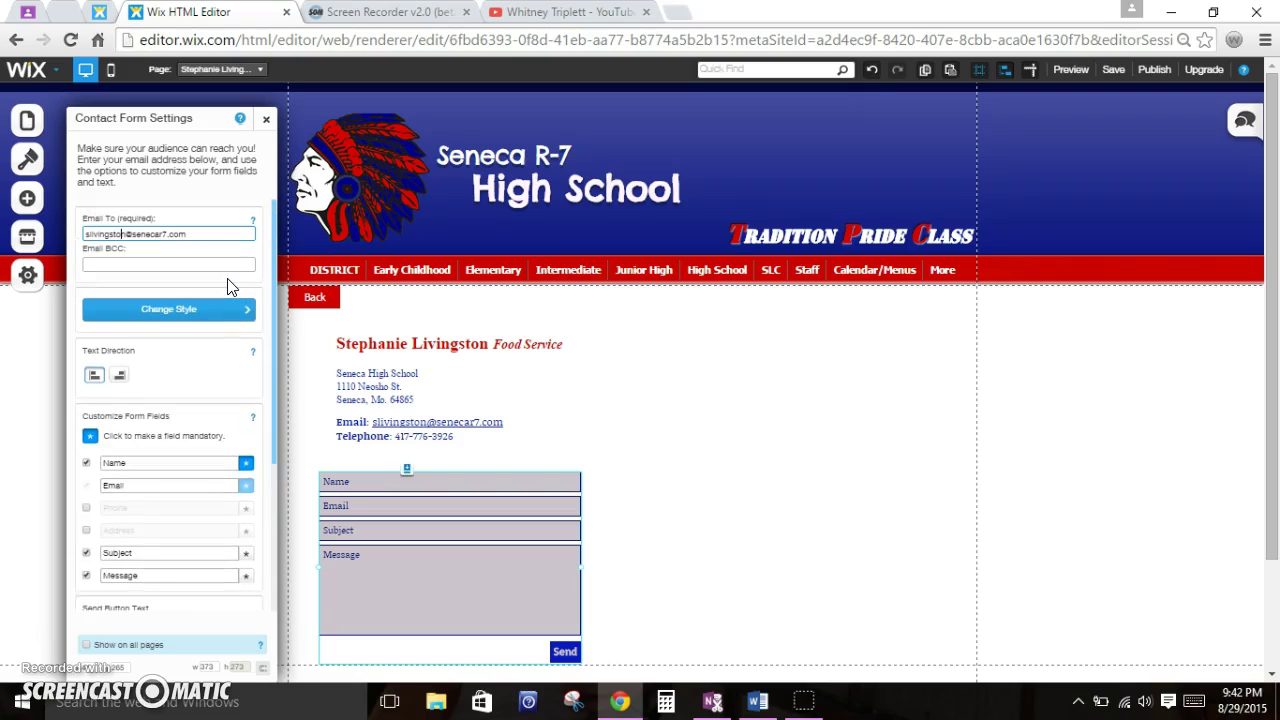
pyautogui.click(185, 234)
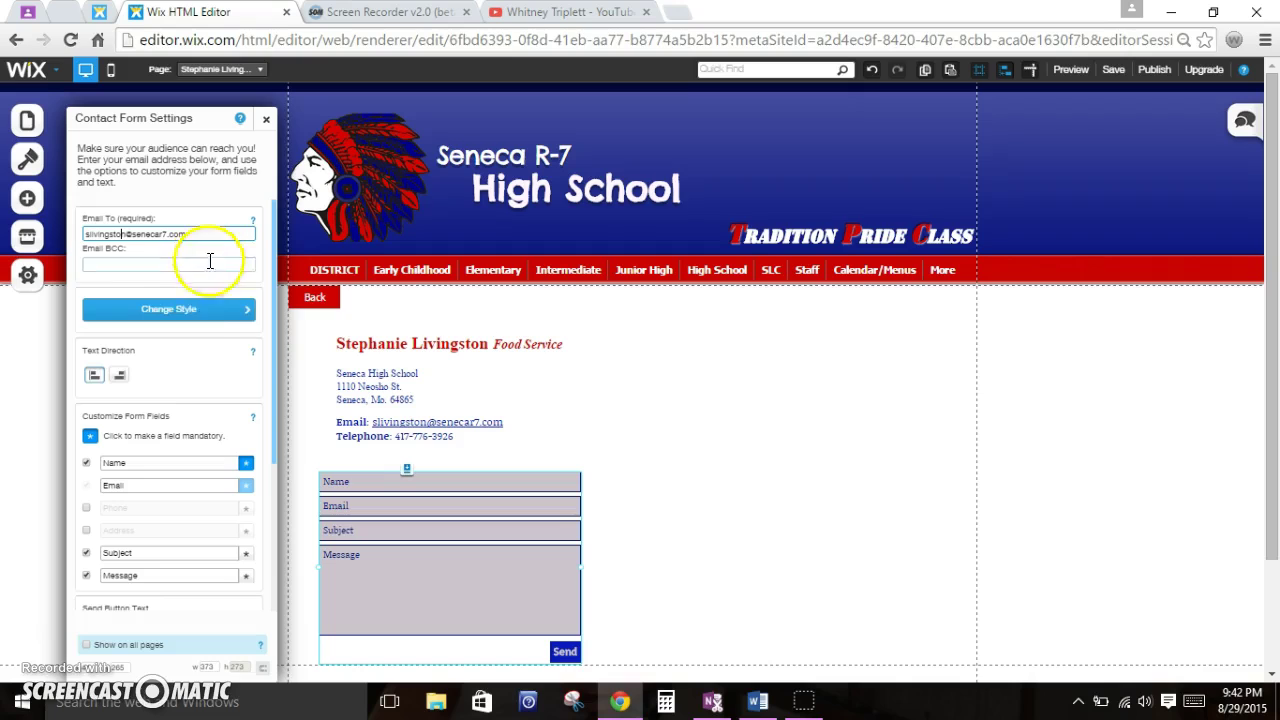
pyautogui.scroll(-3, 207, 388)
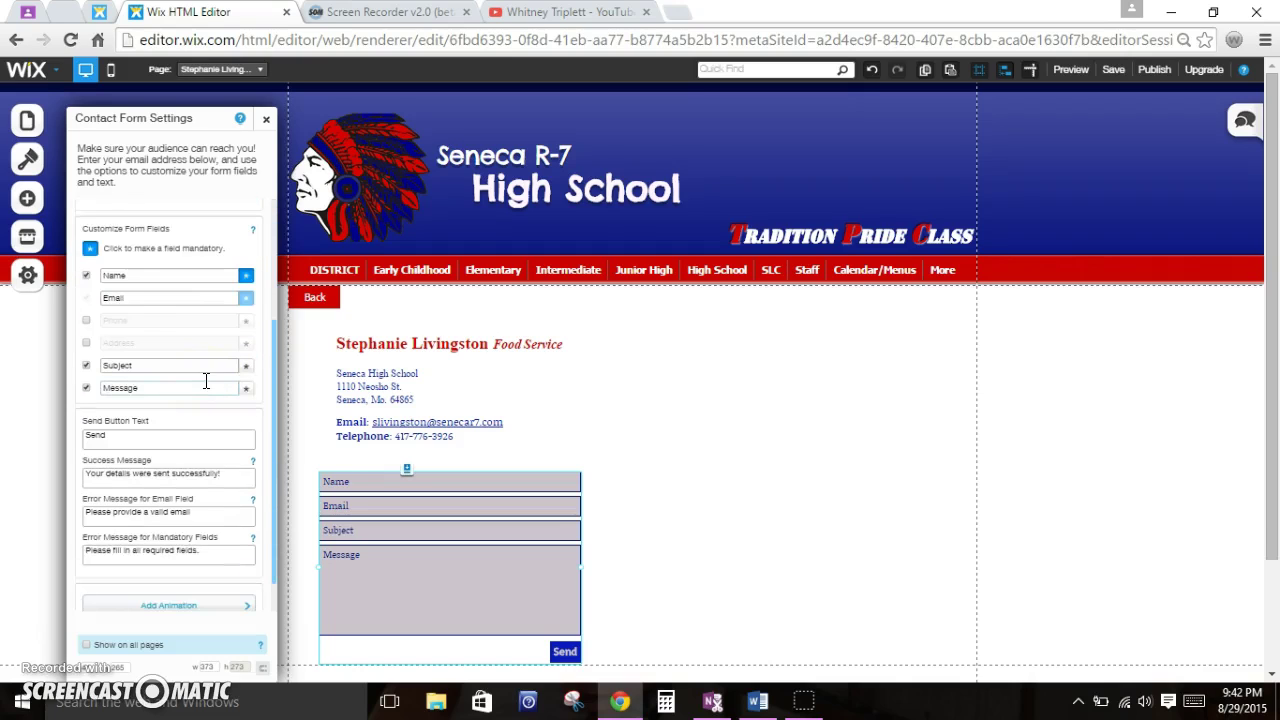
pyautogui.scroll(-1, 207, 381)
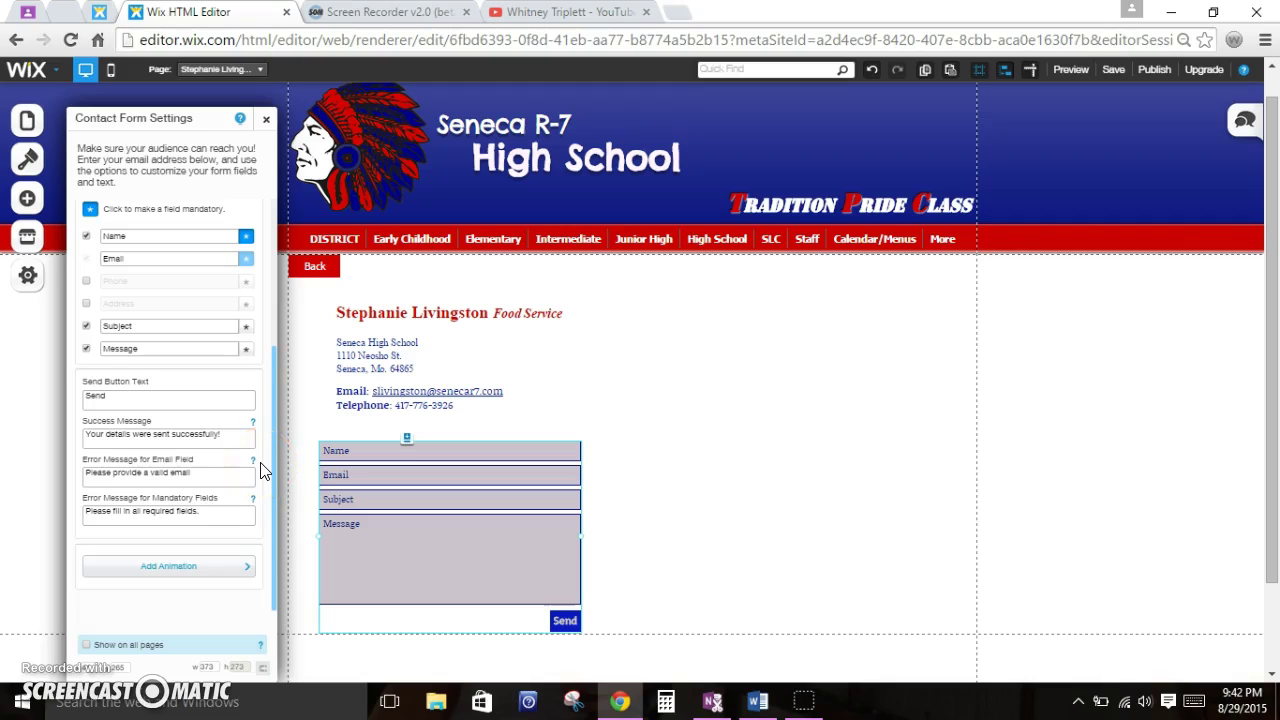
# Step: Check the send button label, then toggle whether the Email field is mandatory
pyautogui.click(247, 401)
pyautogui.scroll(3, 247, 401)
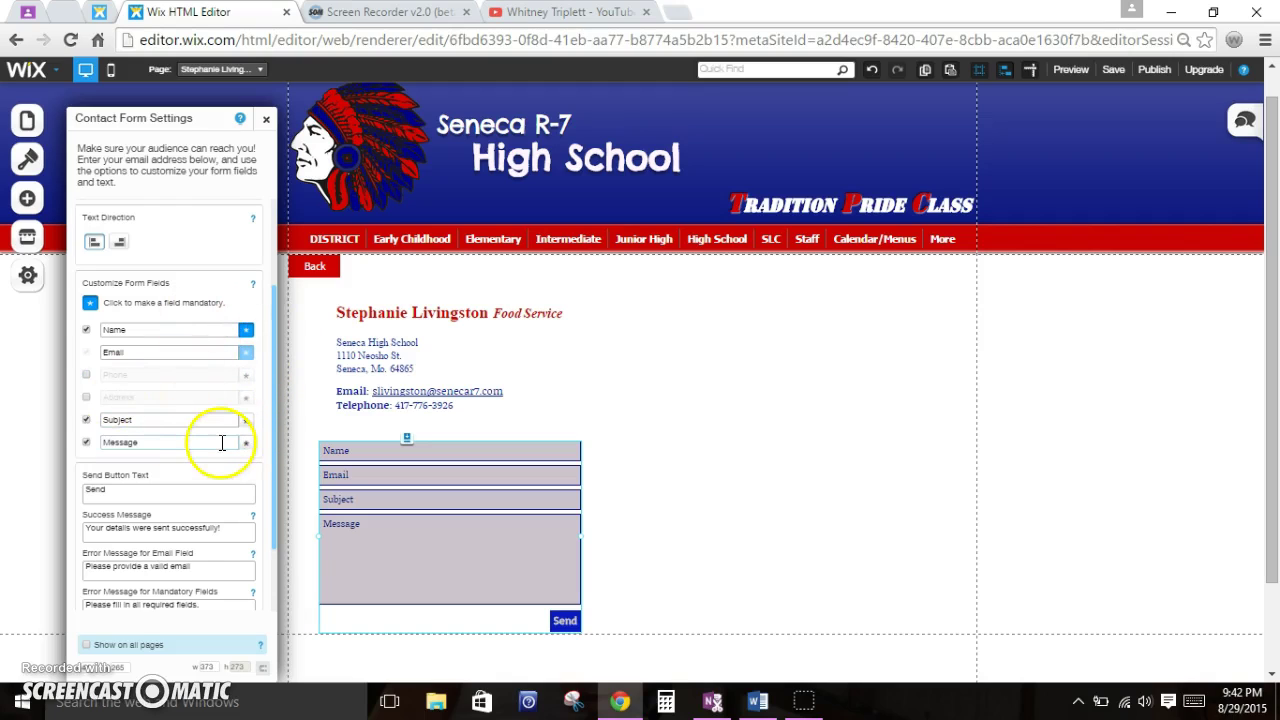
pyautogui.scroll(4, 221, 445)
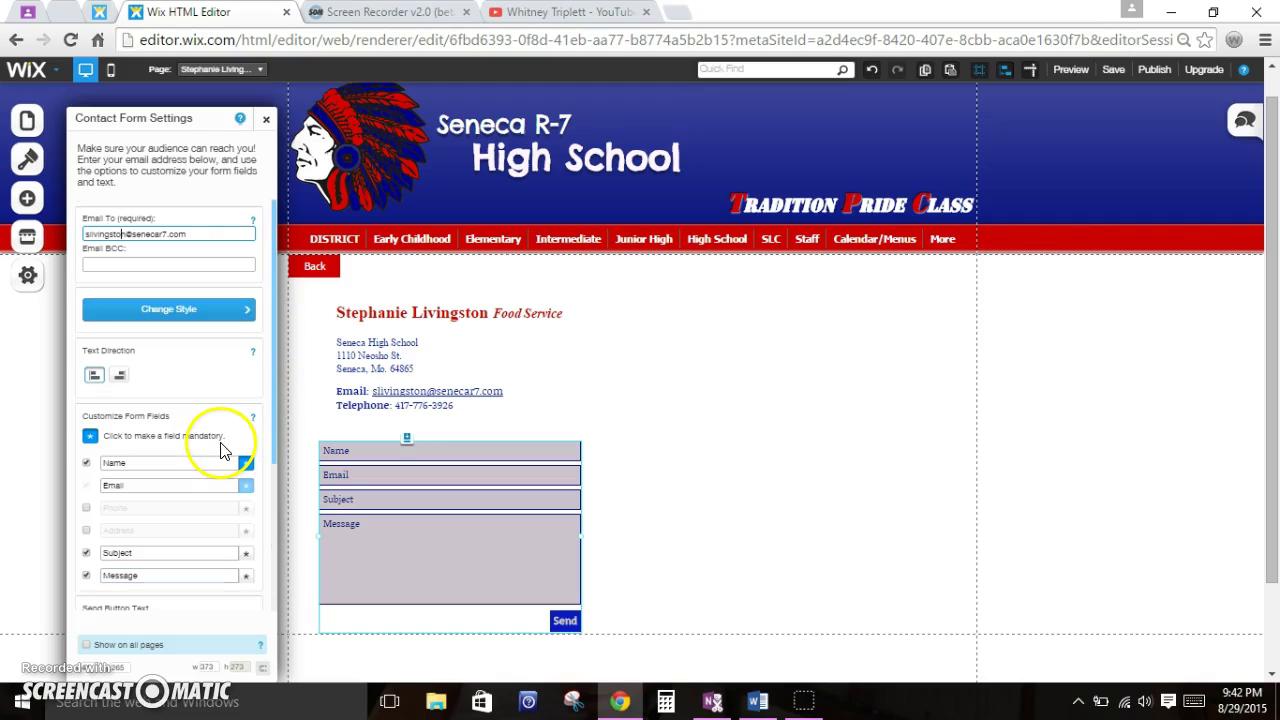
pyautogui.click(266, 119)
pyautogui.click(376, 502)
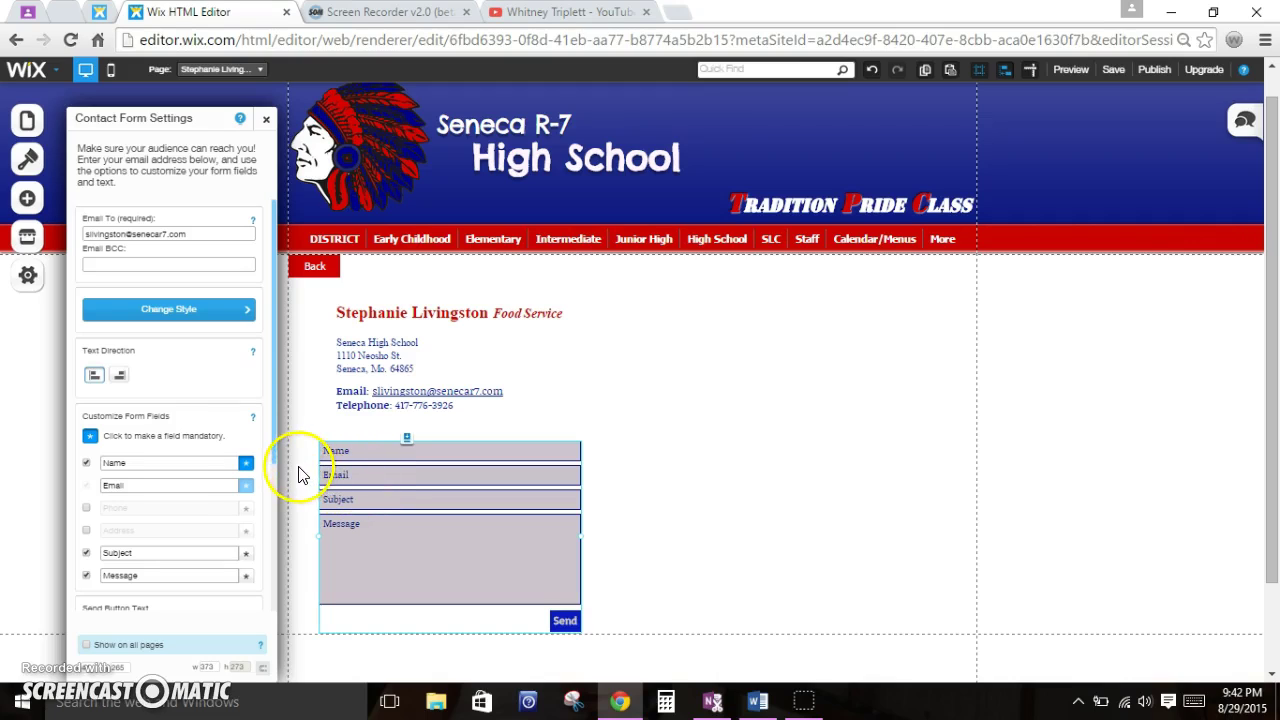
pyautogui.click(245, 486)
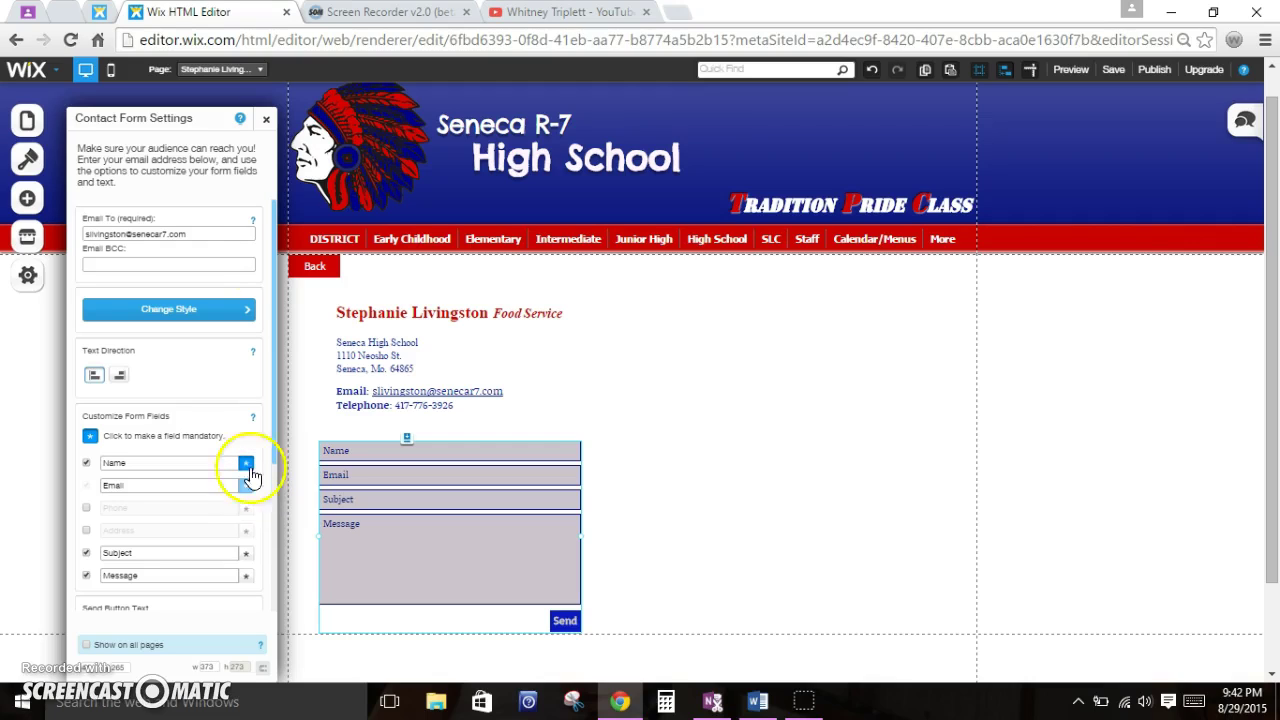
# Step: Close the contact form settings and switch to mobile view and back to desktop
pyautogui.click(266, 120)
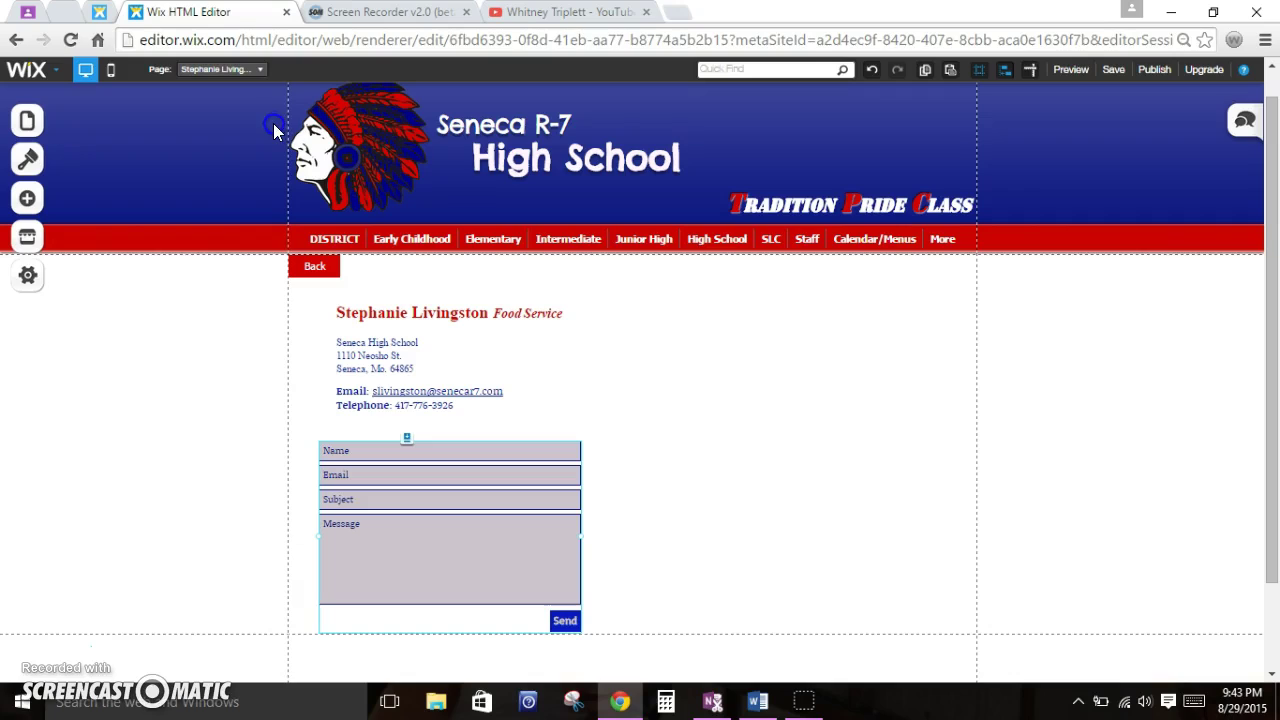
pyautogui.click(186, 380)
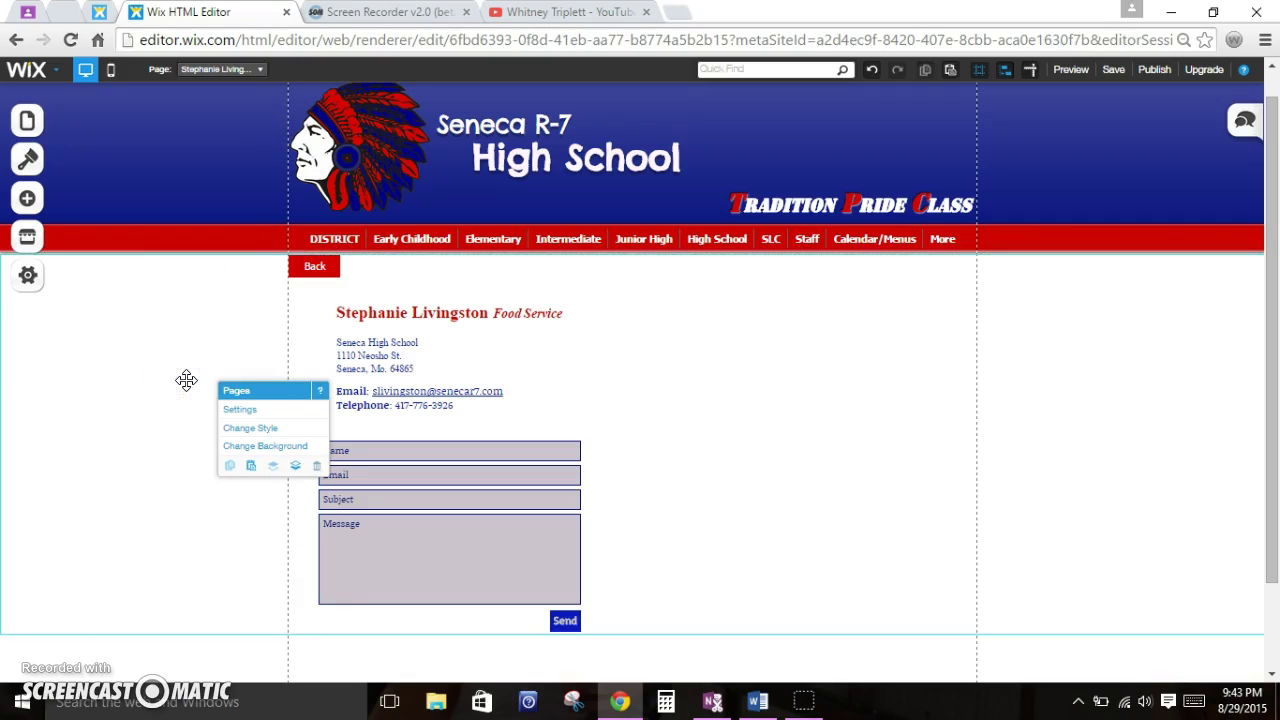
pyautogui.click(186, 289)
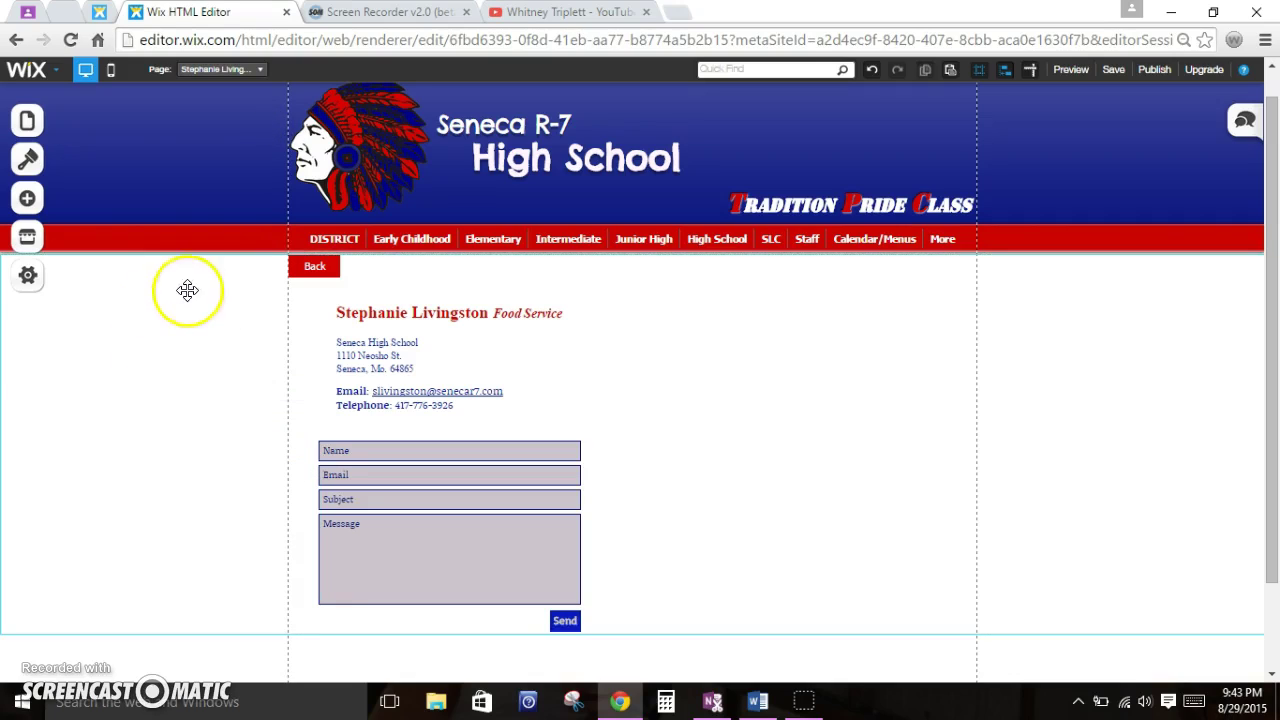
pyautogui.click(111, 72)
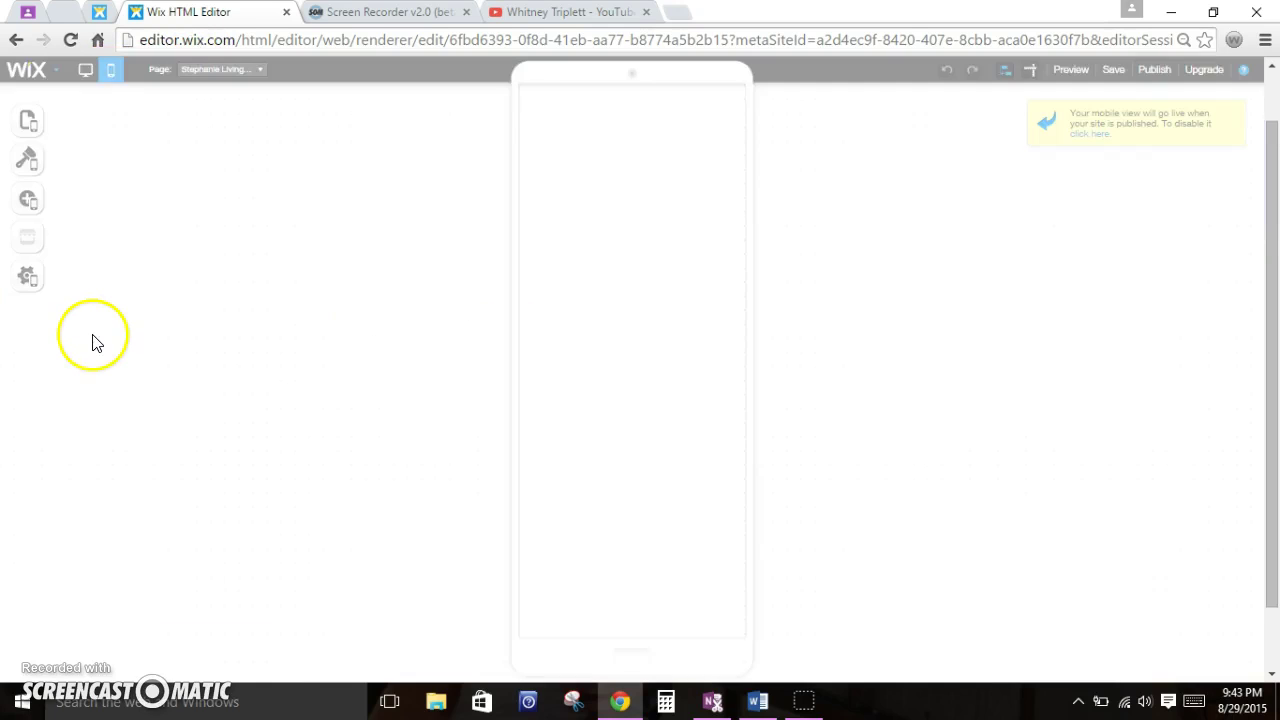
pyautogui.click(86, 70)
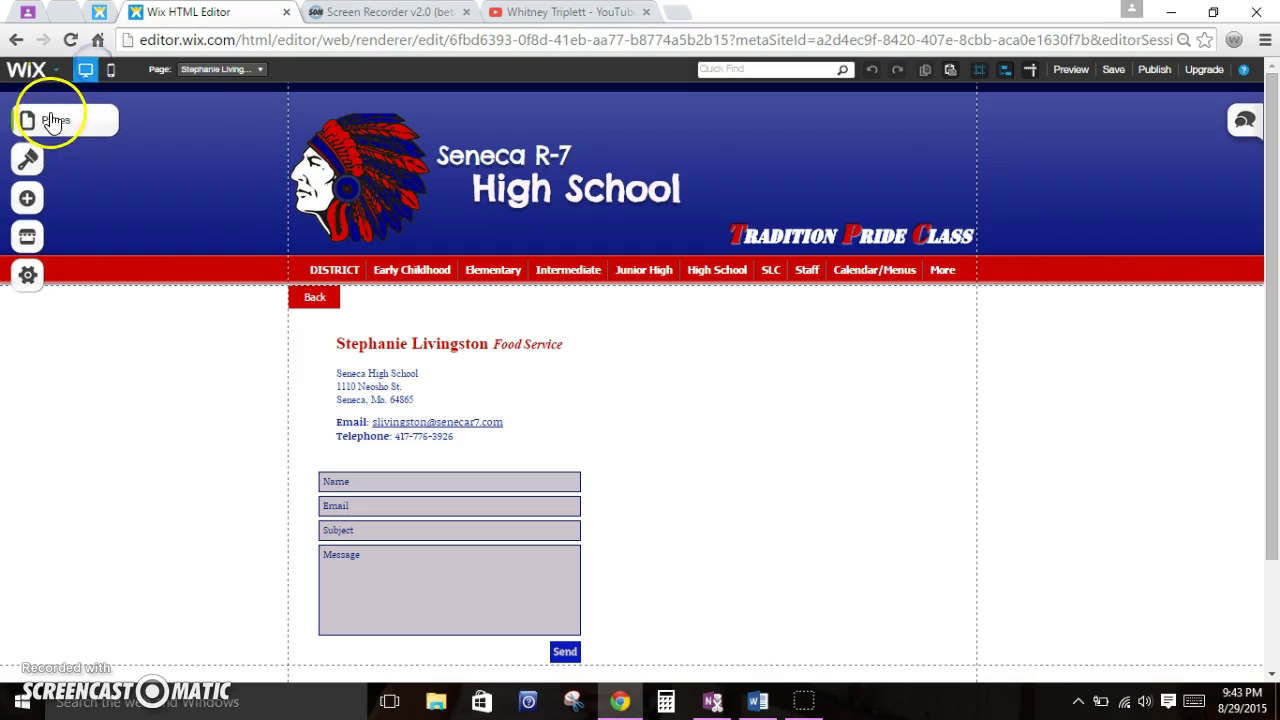
# Step: Go to the DISTRICT page, then bring the Word instructions document forward
pyautogui.click(218, 72)
pyautogui.scroll(2, 208, 175)
pyautogui.scroll(5, 208, 173)
pyautogui.click(210, 92)
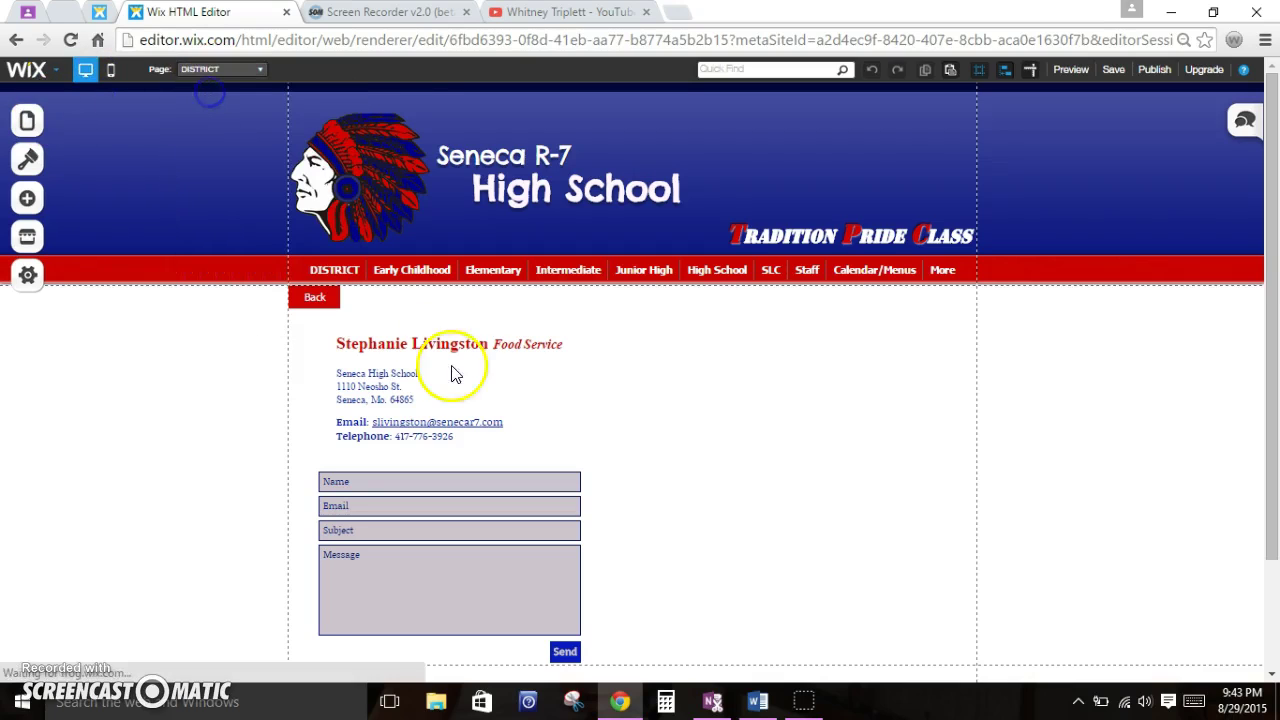
pyautogui.click(757, 700)
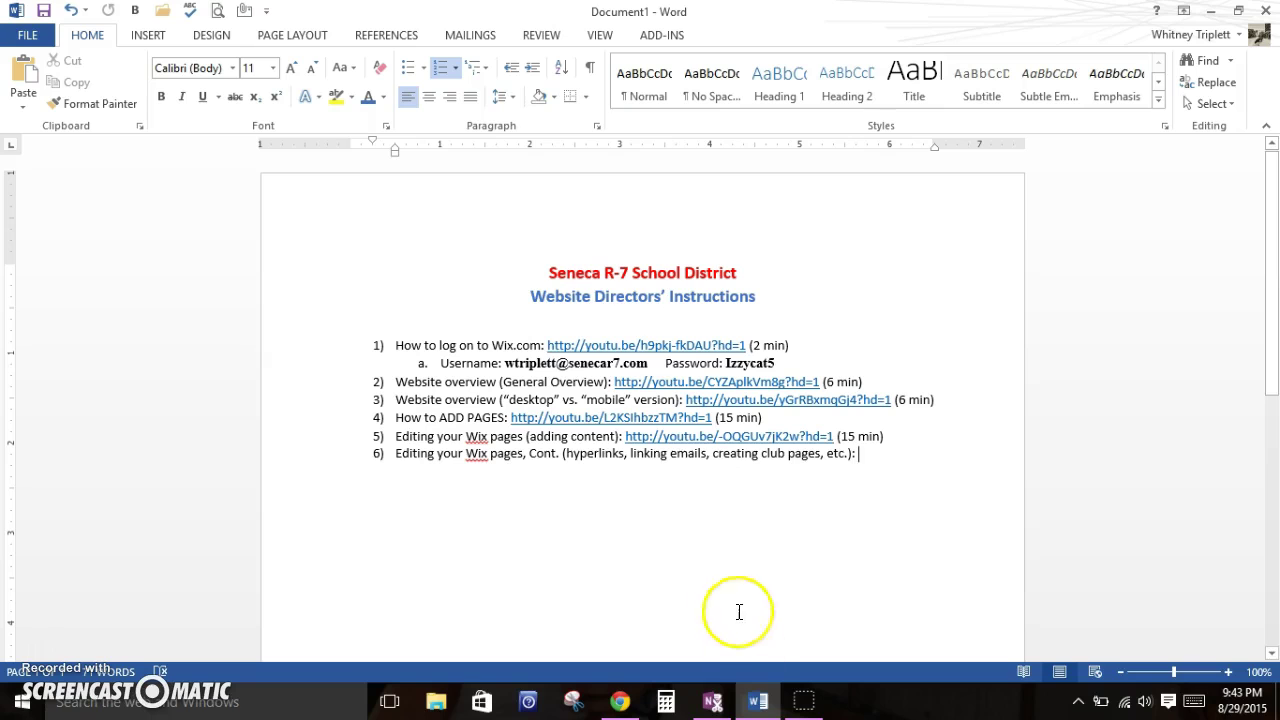
# Step: Return to the editor and open the Early Childhood page from the Pages panel
pyautogui.click(757, 700)
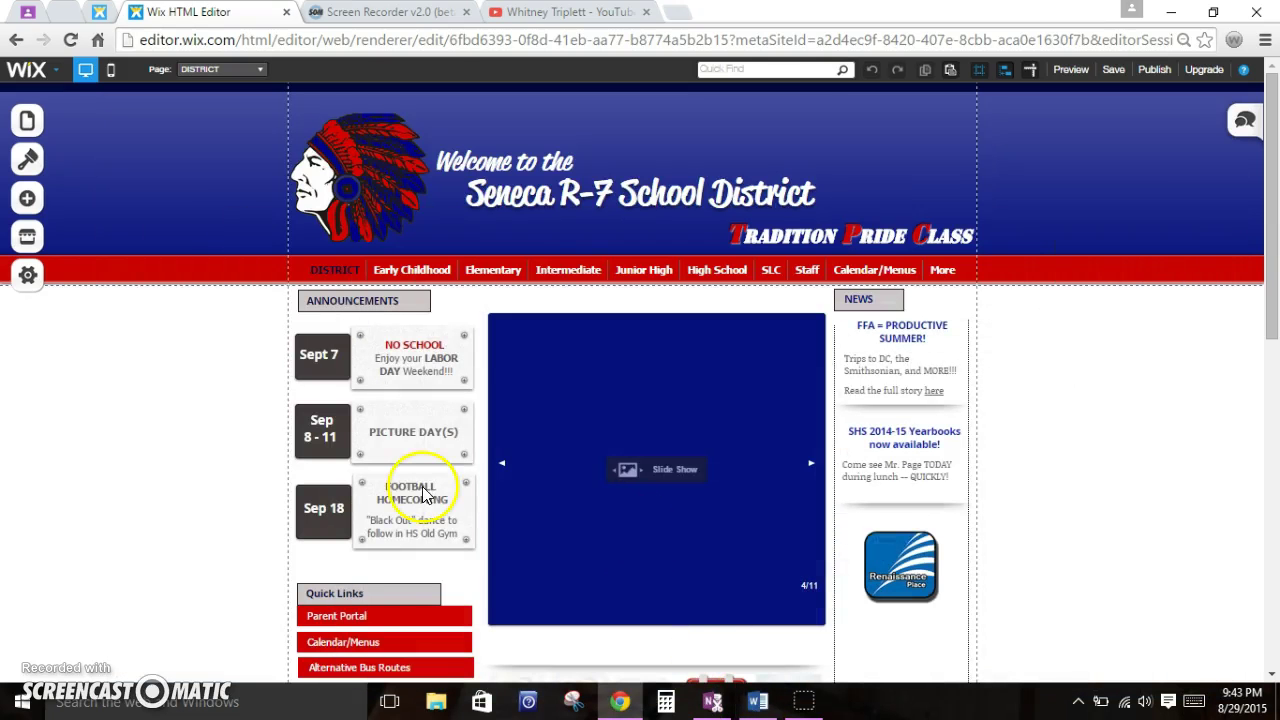
pyautogui.scroll(-1, 210, 440)
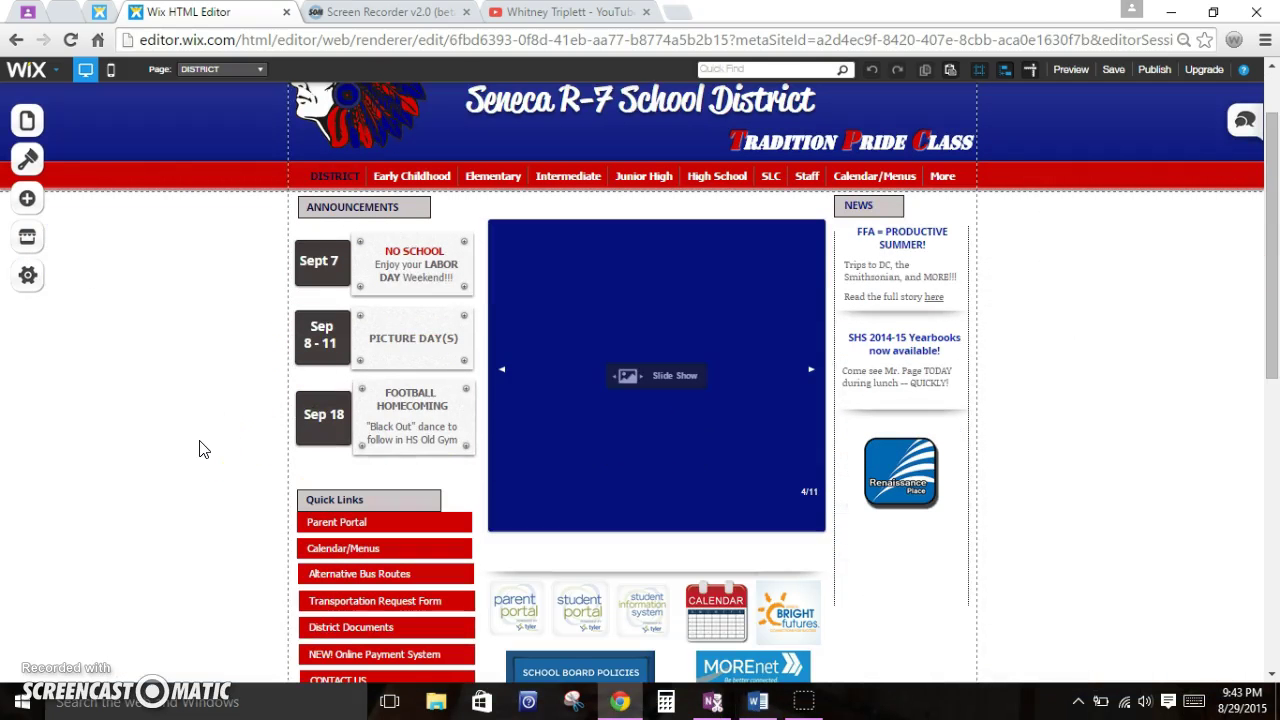
pyautogui.click(200, 450)
pyautogui.click(207, 148)
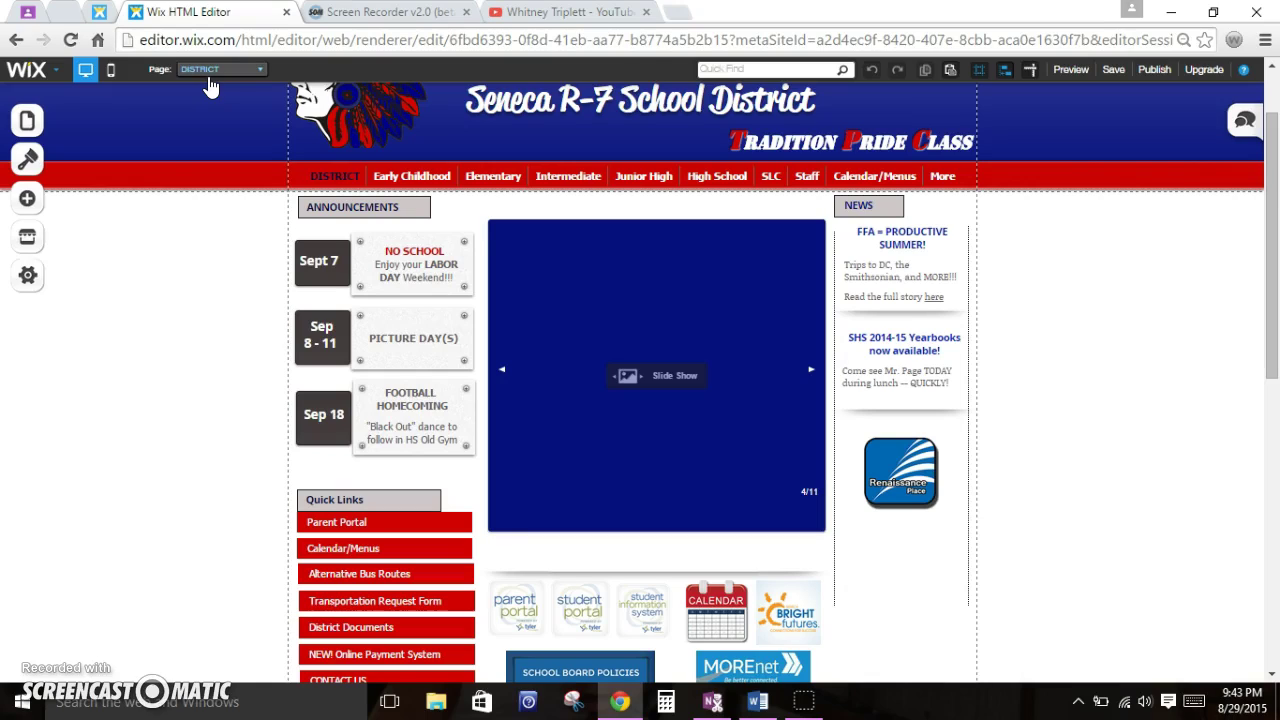
pyautogui.click(29, 121)
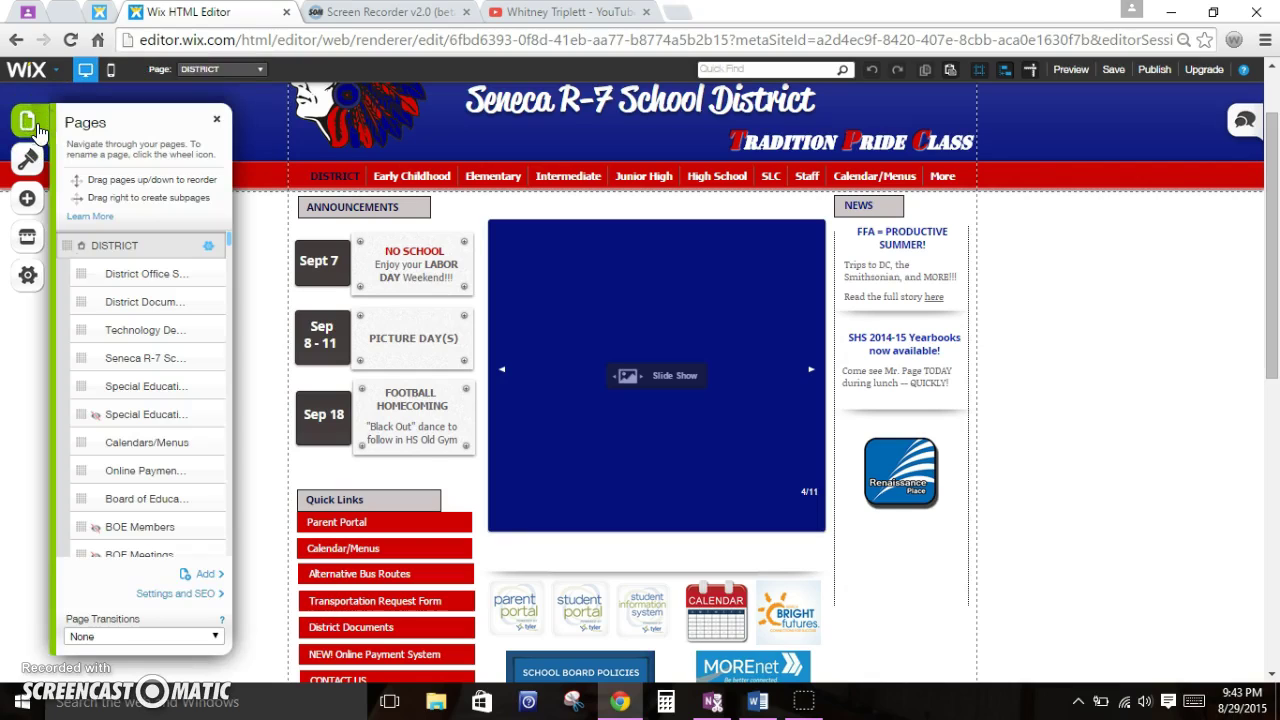
pyautogui.scroll(-3, 131, 472)
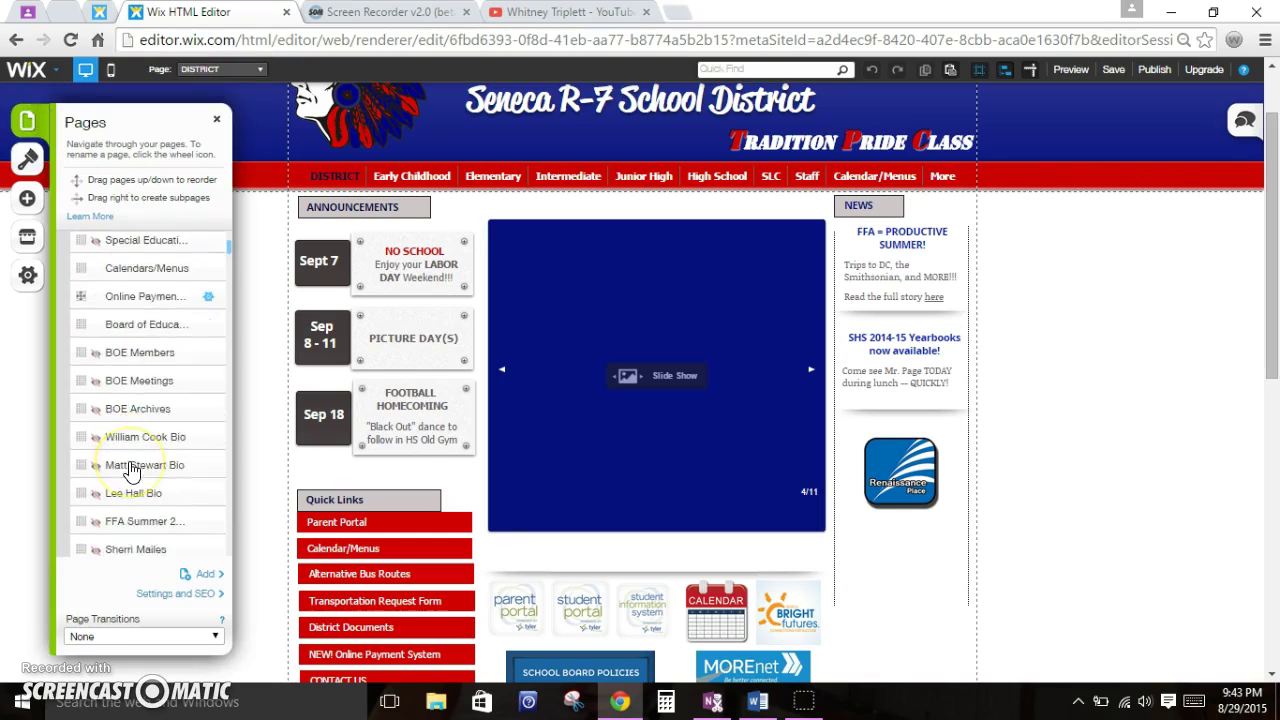
pyautogui.scroll(-5, 131, 472)
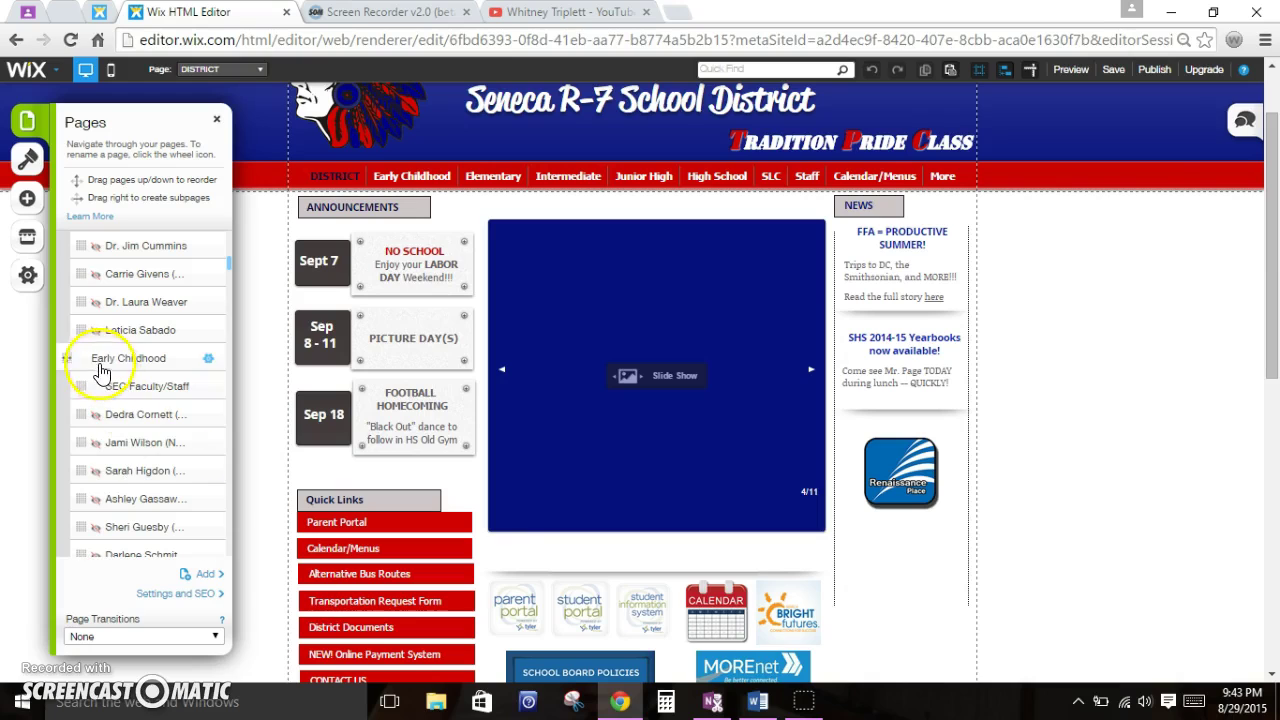
pyautogui.click(100, 358)
# Step: Check the page's style options, then close the style and Pages panels
pyautogui.click(194, 578)
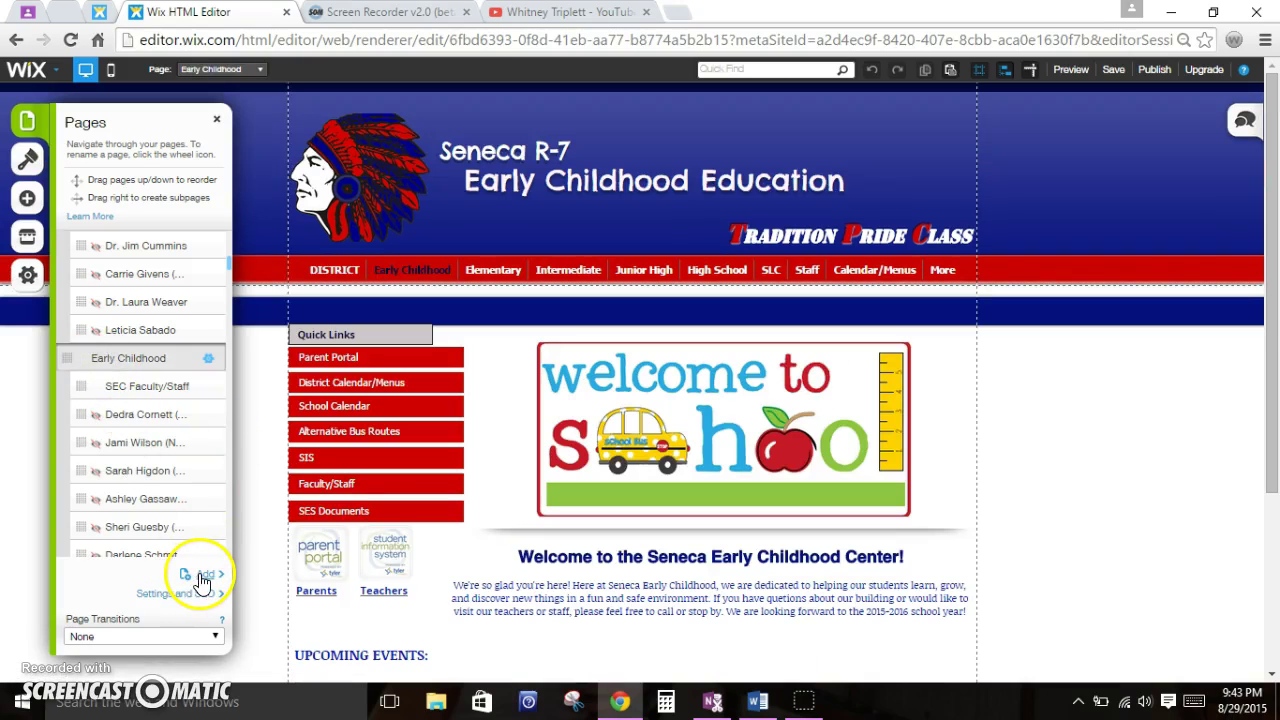
pyautogui.scroll(-4, 136, 488)
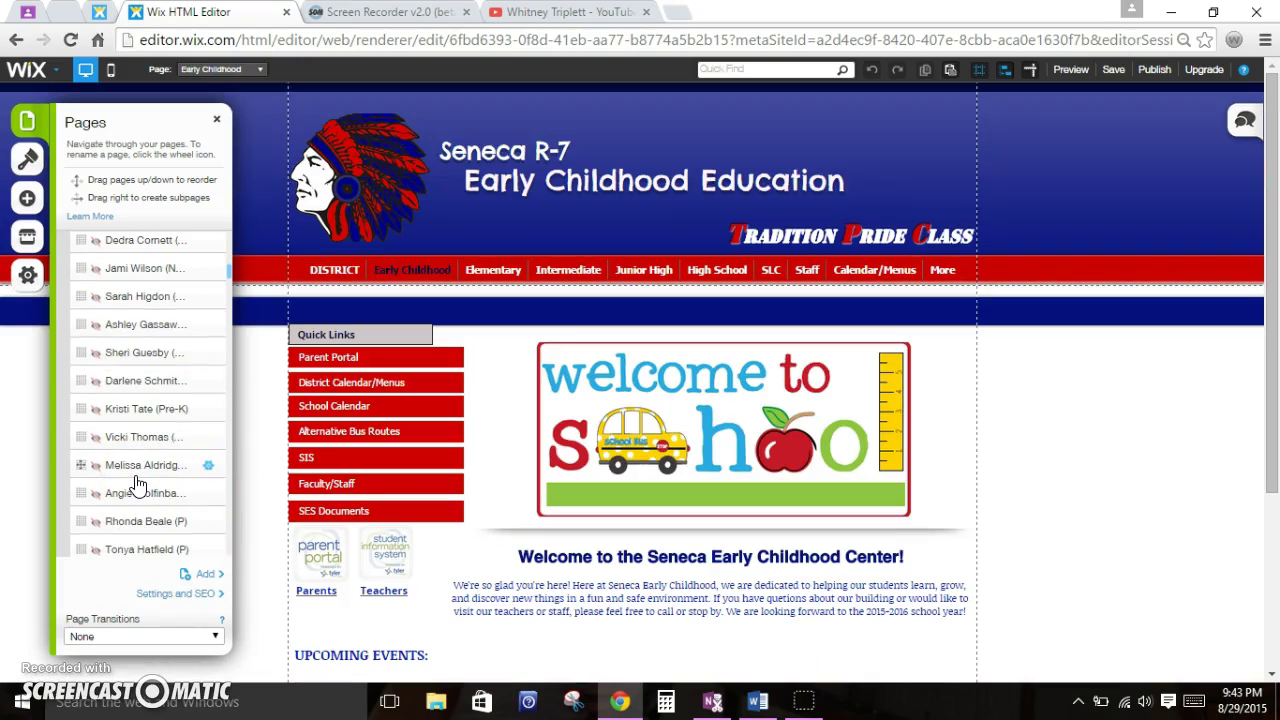
pyautogui.hotkey('ctrl', '+')
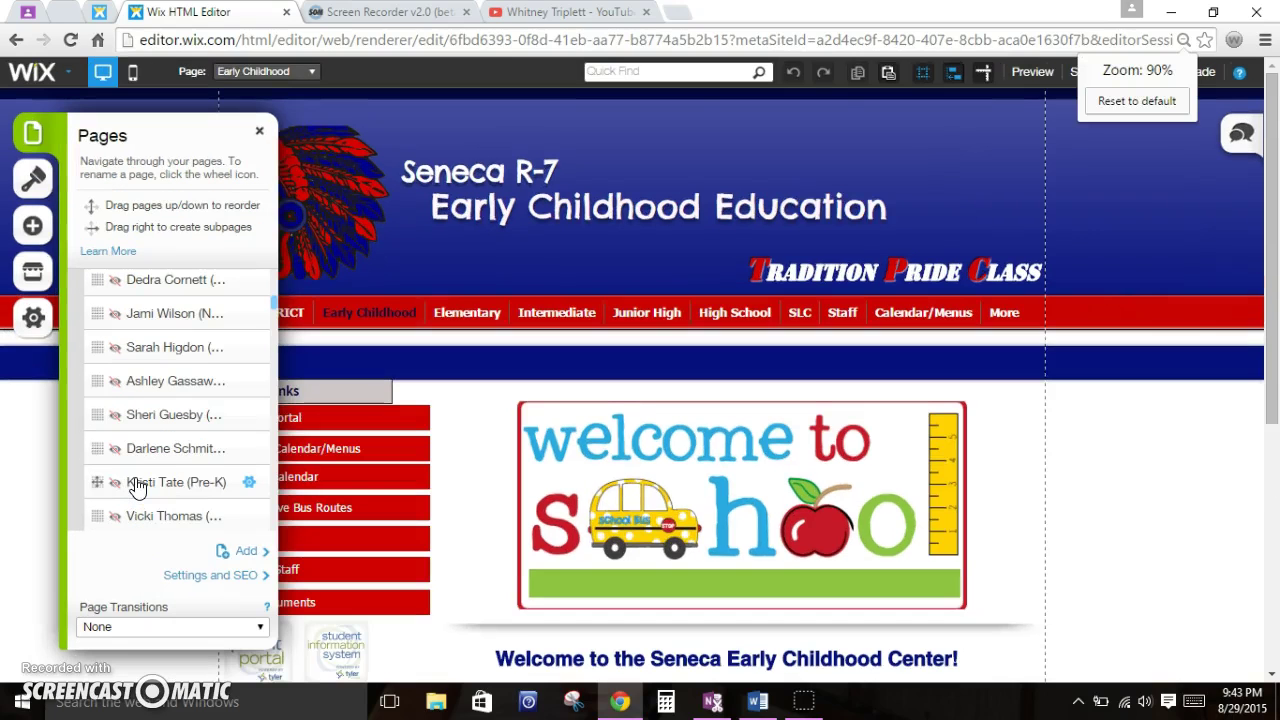
pyautogui.click(1093, 465)
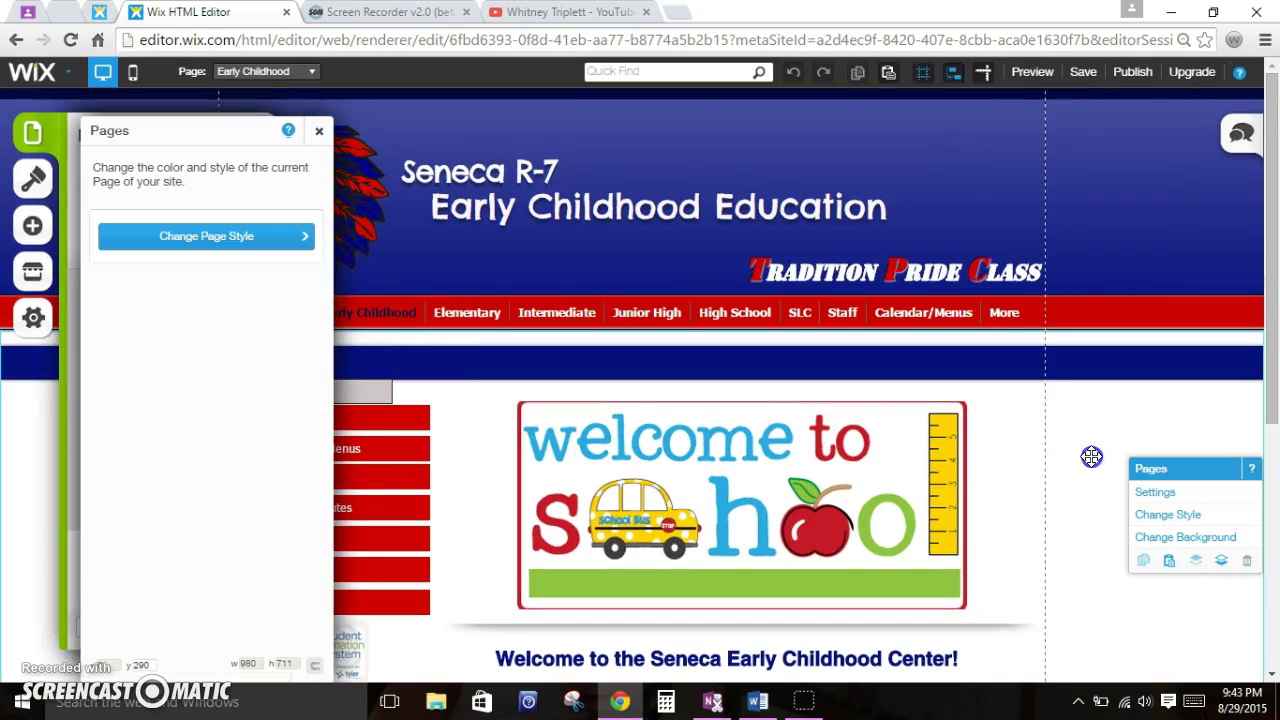
pyautogui.hotkey('ctrl', '-')
pyautogui.hotkey('ctrl', '-')
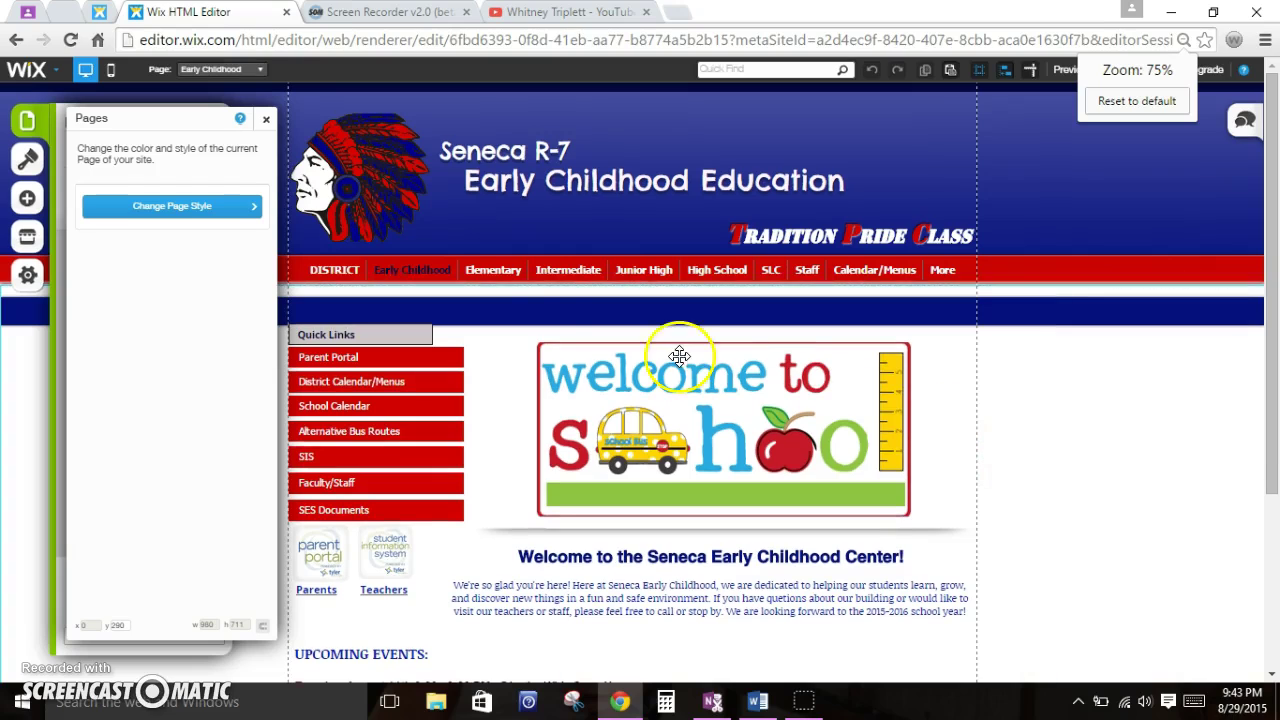
pyautogui.click(265, 118)
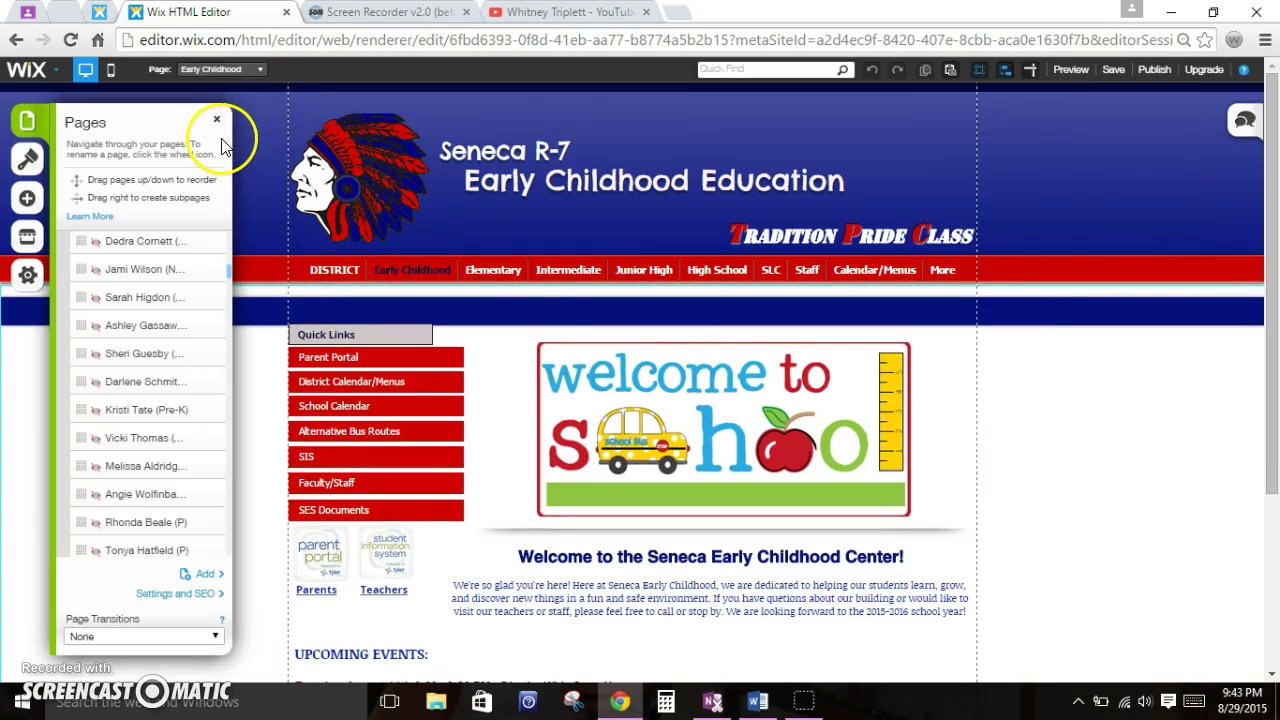
pyautogui.click(218, 124)
pyautogui.scroll(-2, 195, 472)
pyautogui.scroll(2, 196, 475)
pyautogui.scroll(-2, 195, 471)
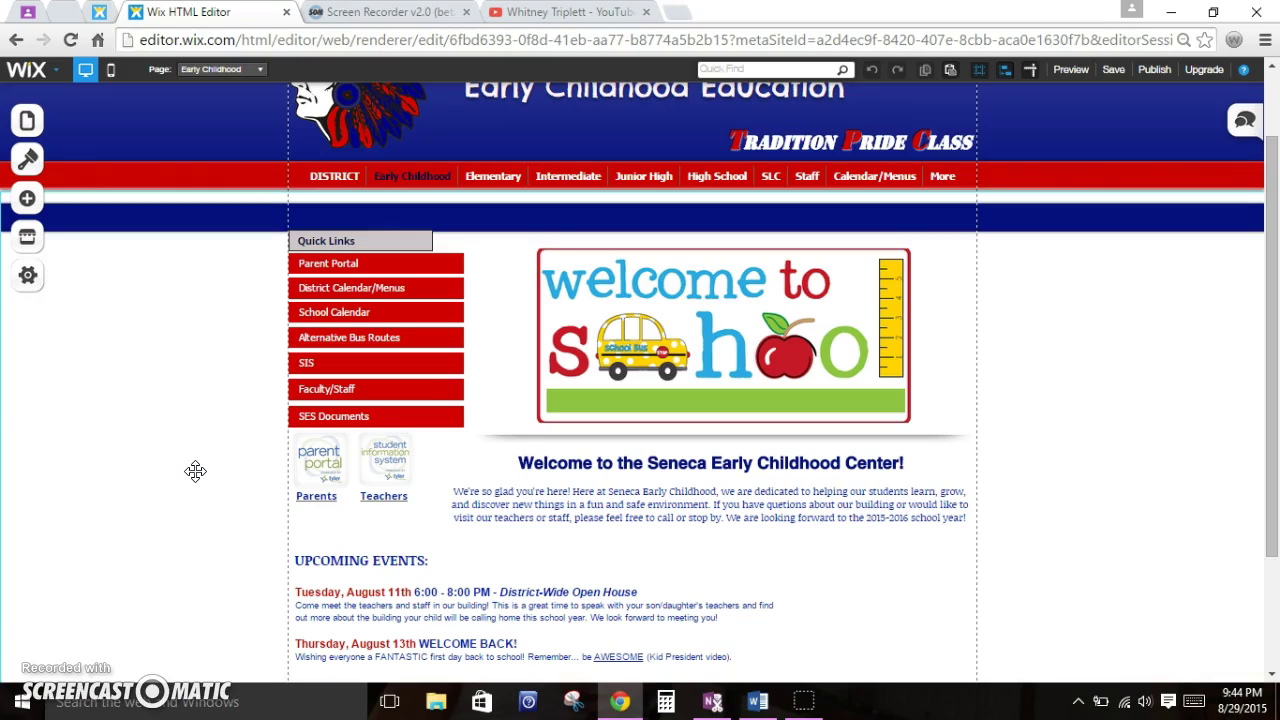
# Step: Change the last Quick Links button label from 'SES Documents' to 'Early Childhood Documents'
pyautogui.doubleClick(343, 418)
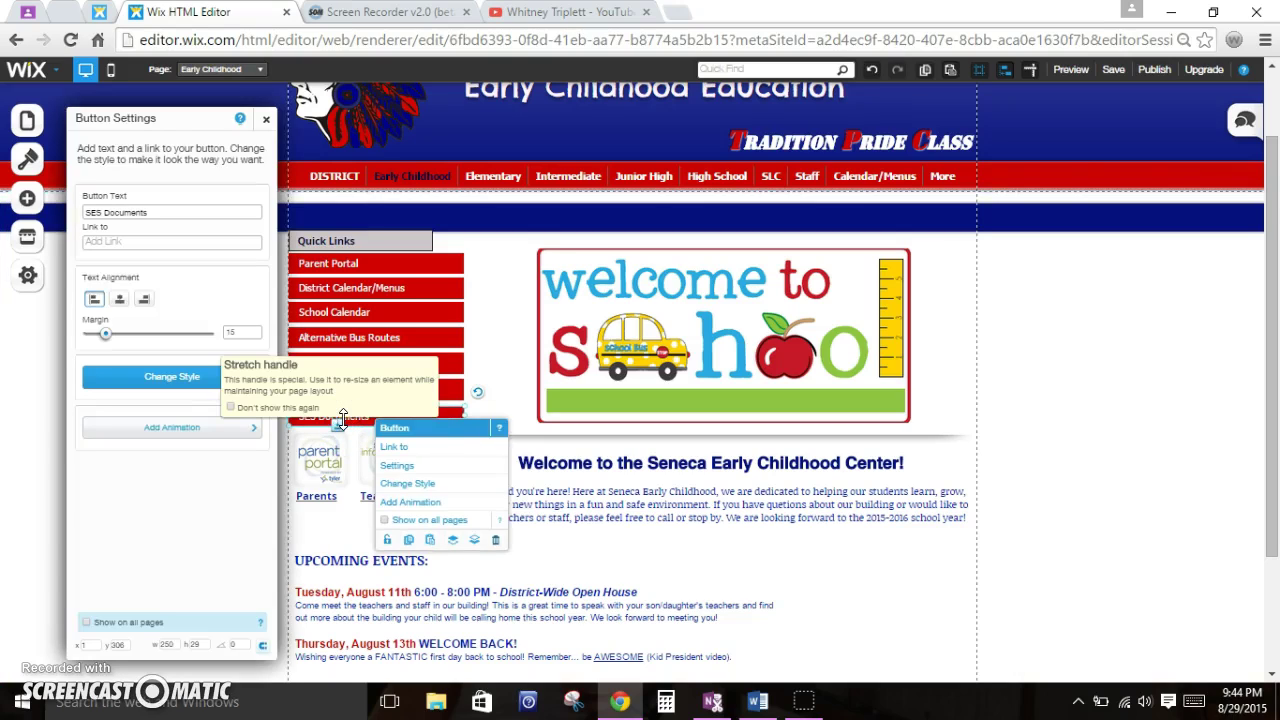
pyautogui.click(266, 118)
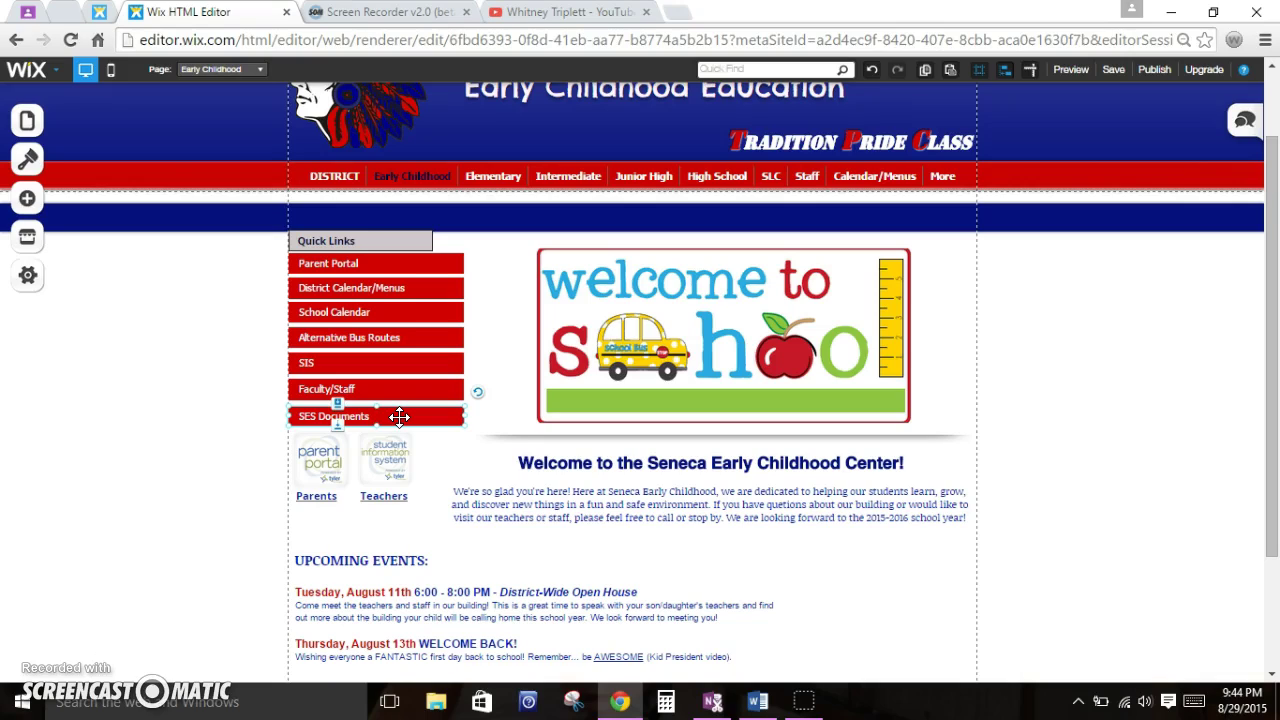
pyautogui.click(195, 402)
pyautogui.scroll(1, 197, 404)
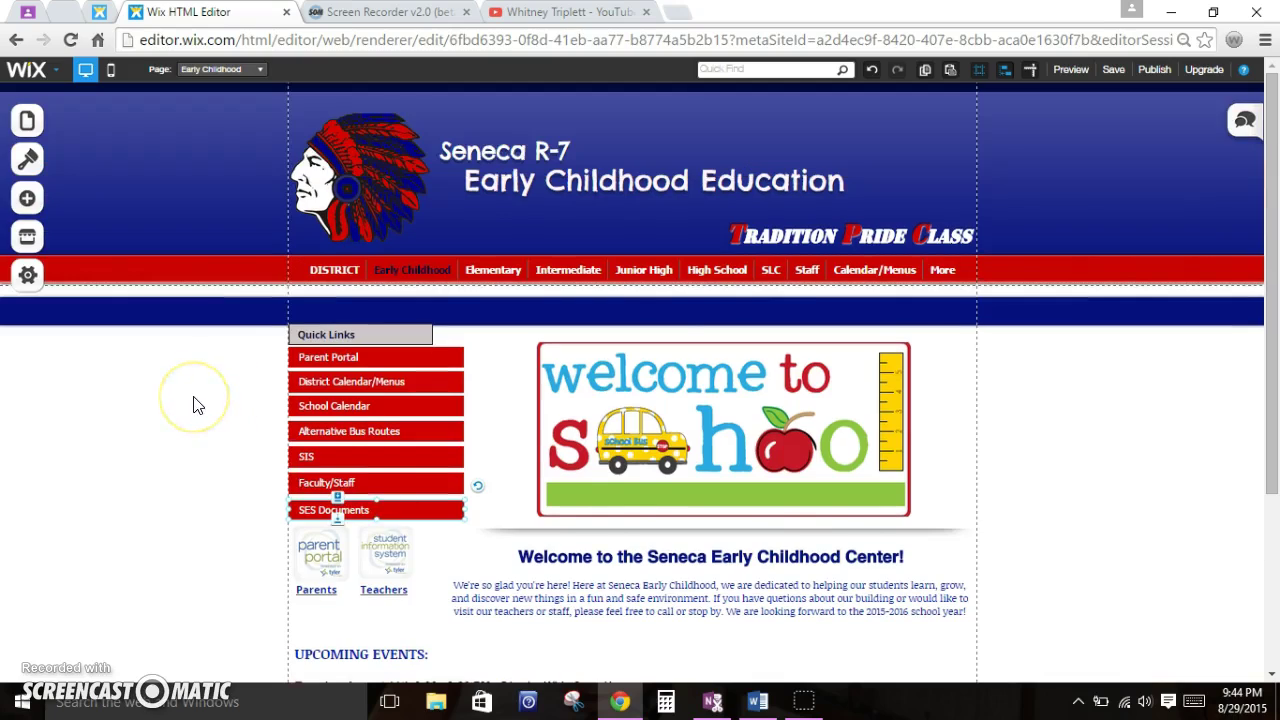
pyautogui.doubleClick(378, 508)
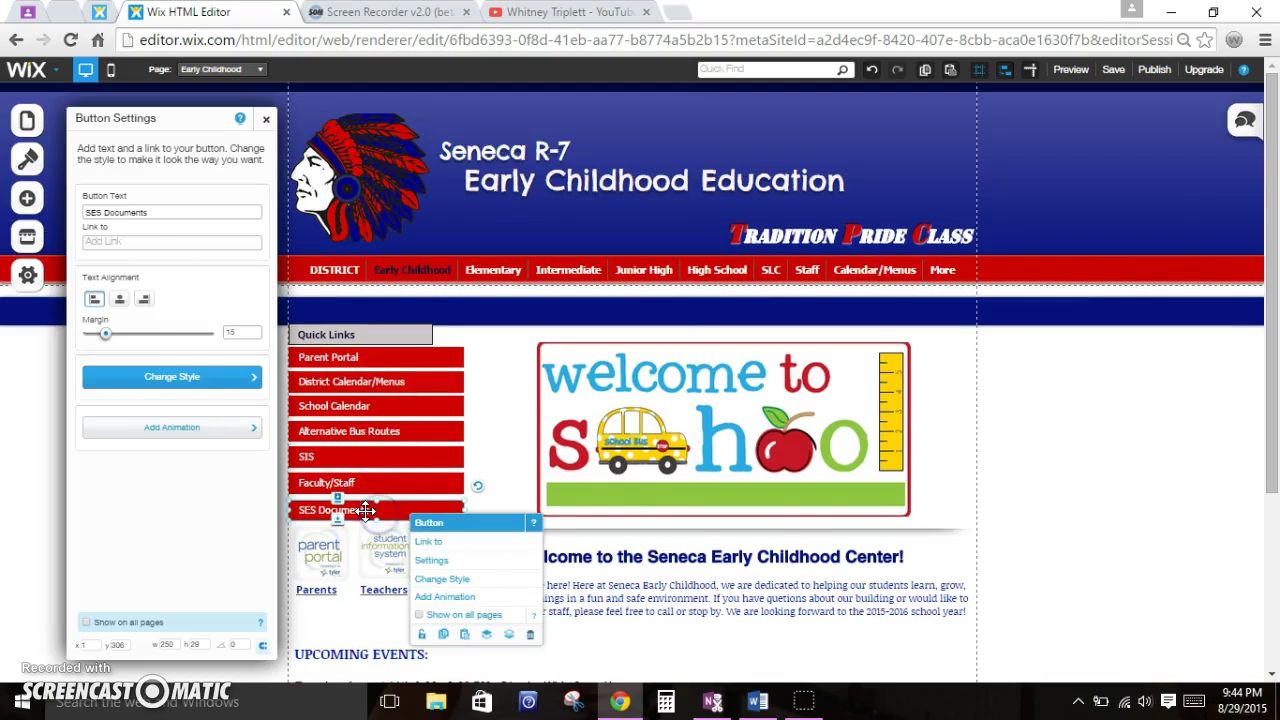
pyautogui.doubleClick(98, 211)
pyautogui.write('Early Childhood')
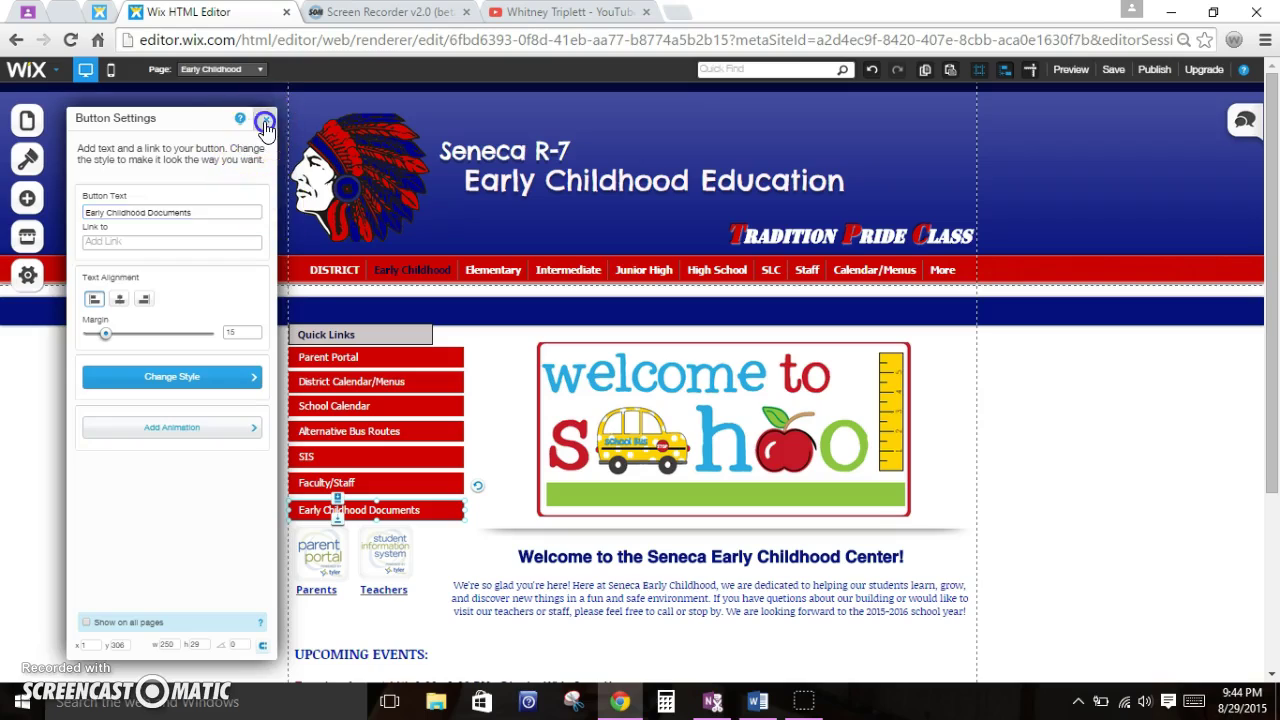
pyautogui.click(265, 120)
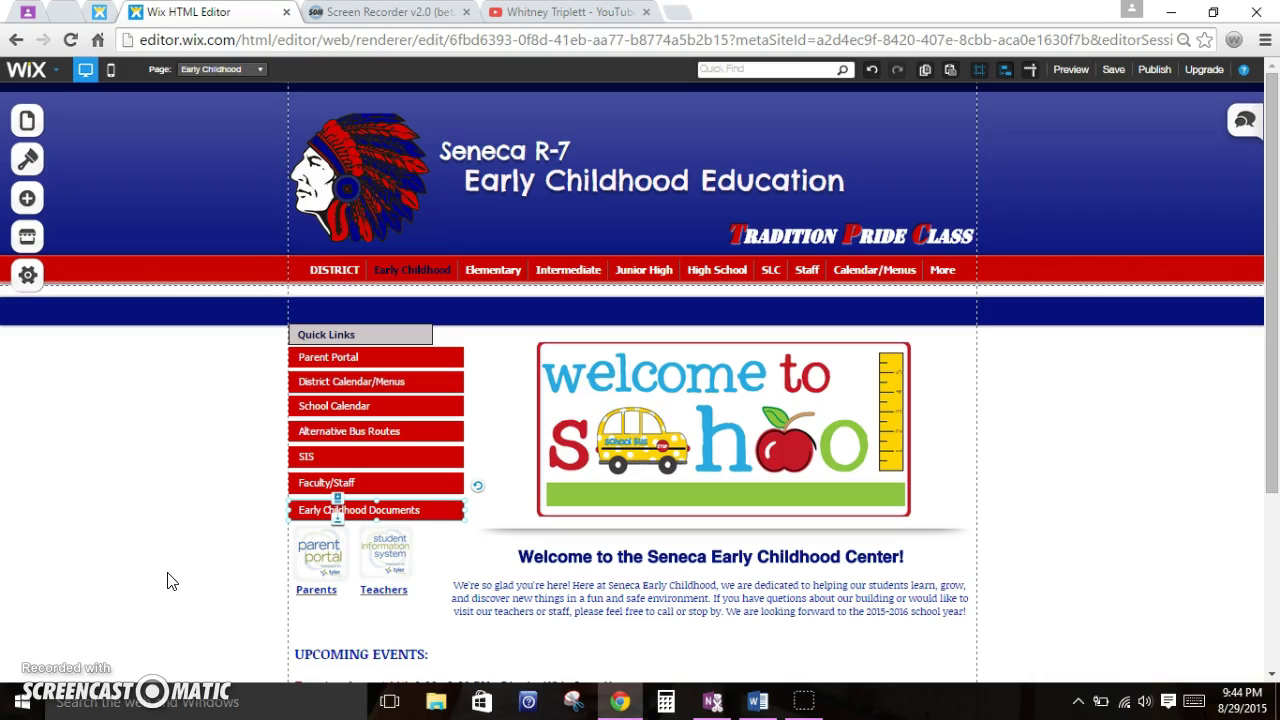
# Step: Select the Early Childhood Documents button and open the site Pages panel
pyautogui.click(370, 511)
pyautogui.click(27, 121)
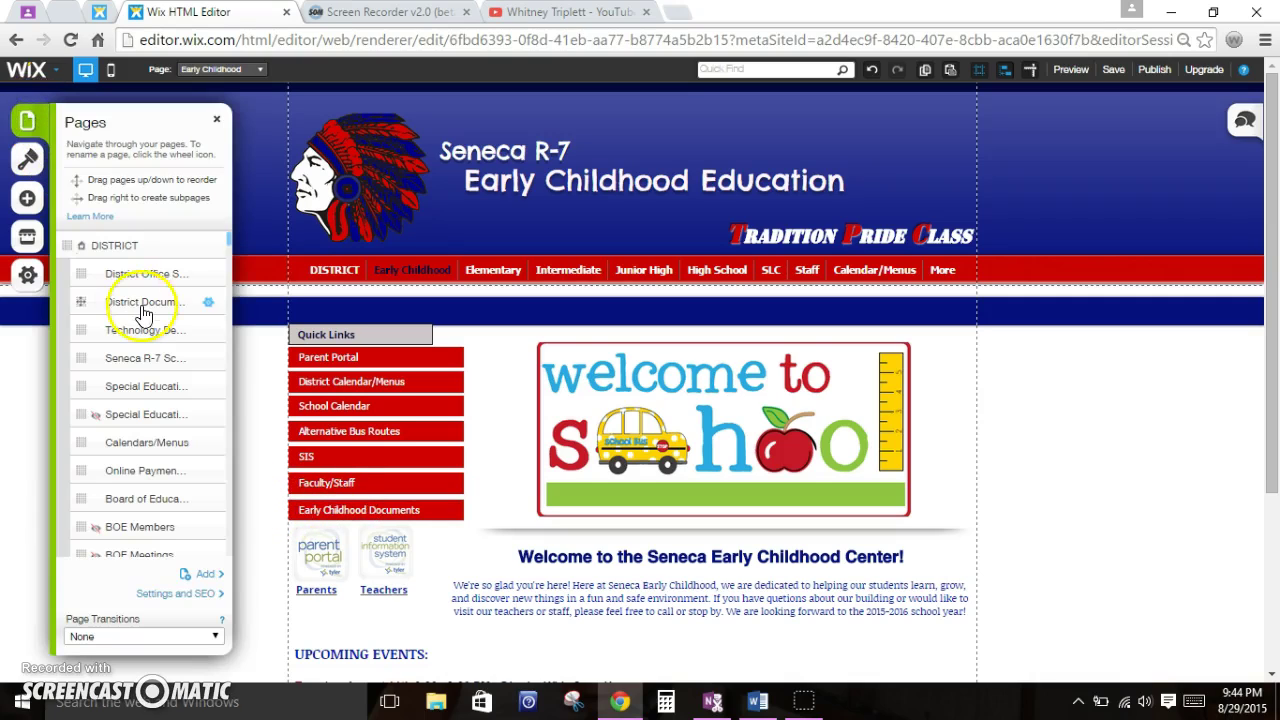
pyautogui.scroll(-2, 129, 414)
pyautogui.scroll(-3, 130, 412)
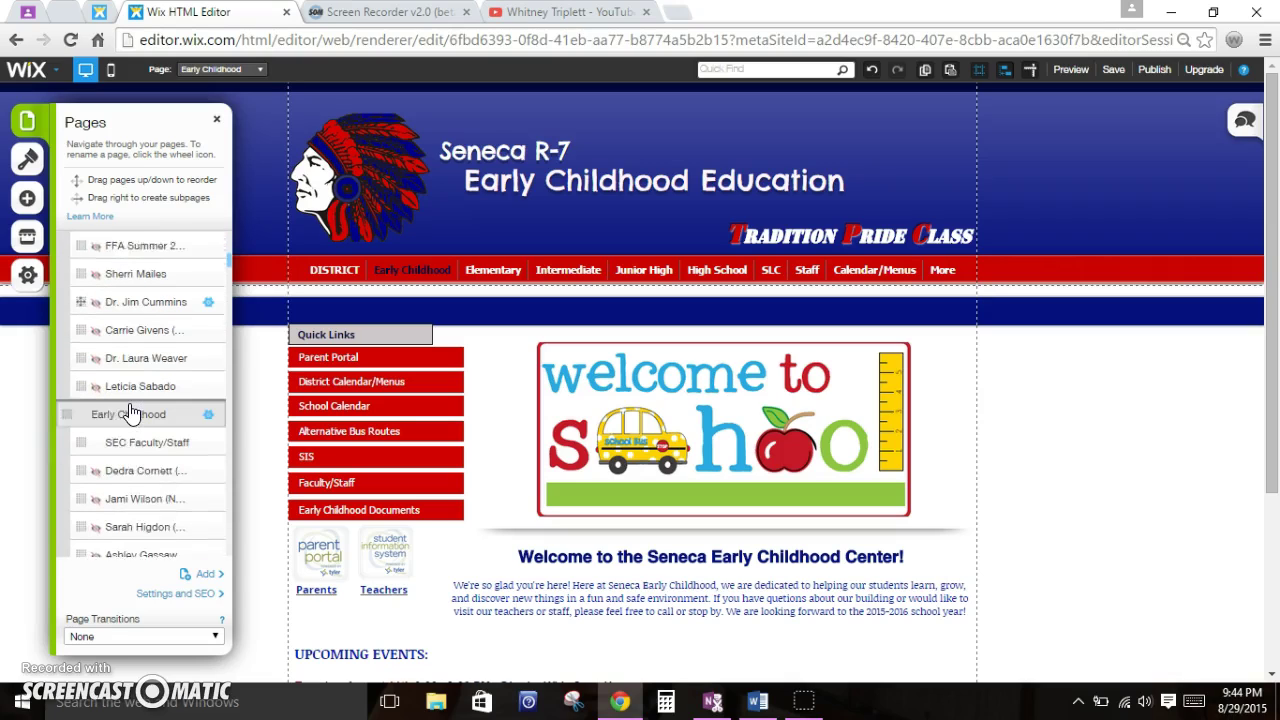
pyautogui.moveTo(130, 398); pyautogui.dragTo(125, 392)
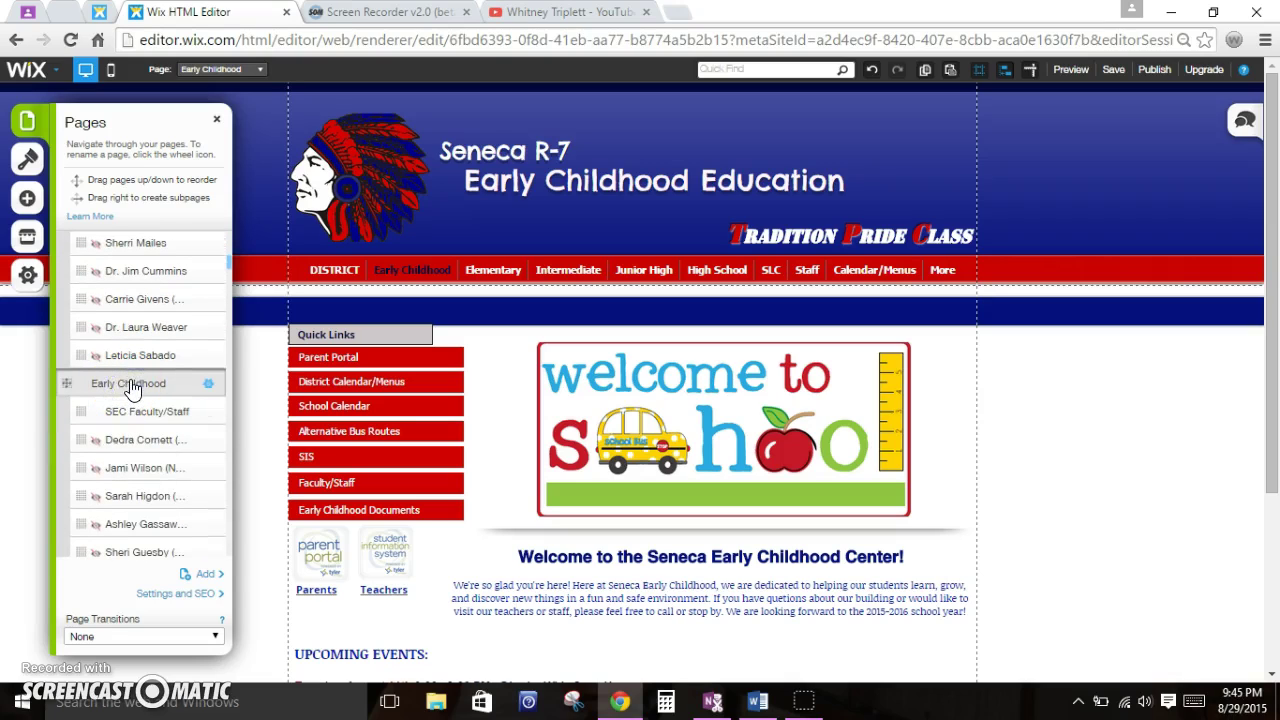
# Step: Add a new About1-layout page named 'SEC Documents' as a sub page
pyautogui.click(199, 577)
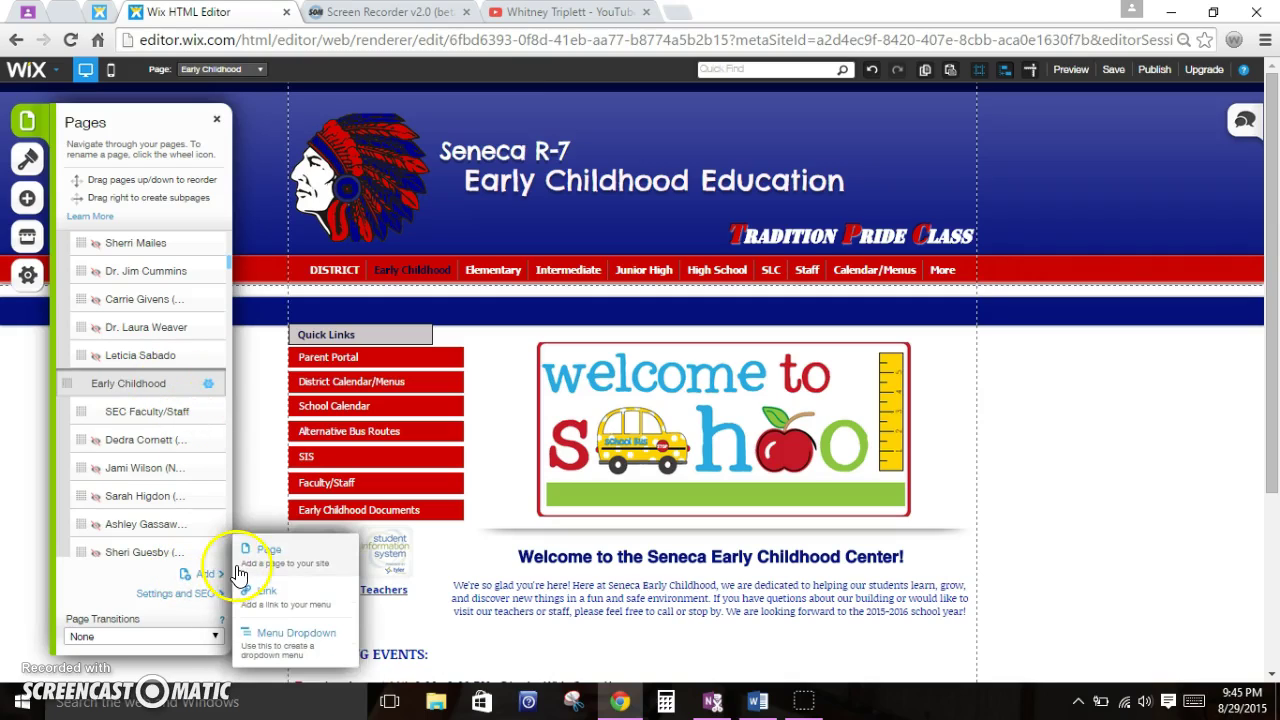
pyautogui.click(262, 556)
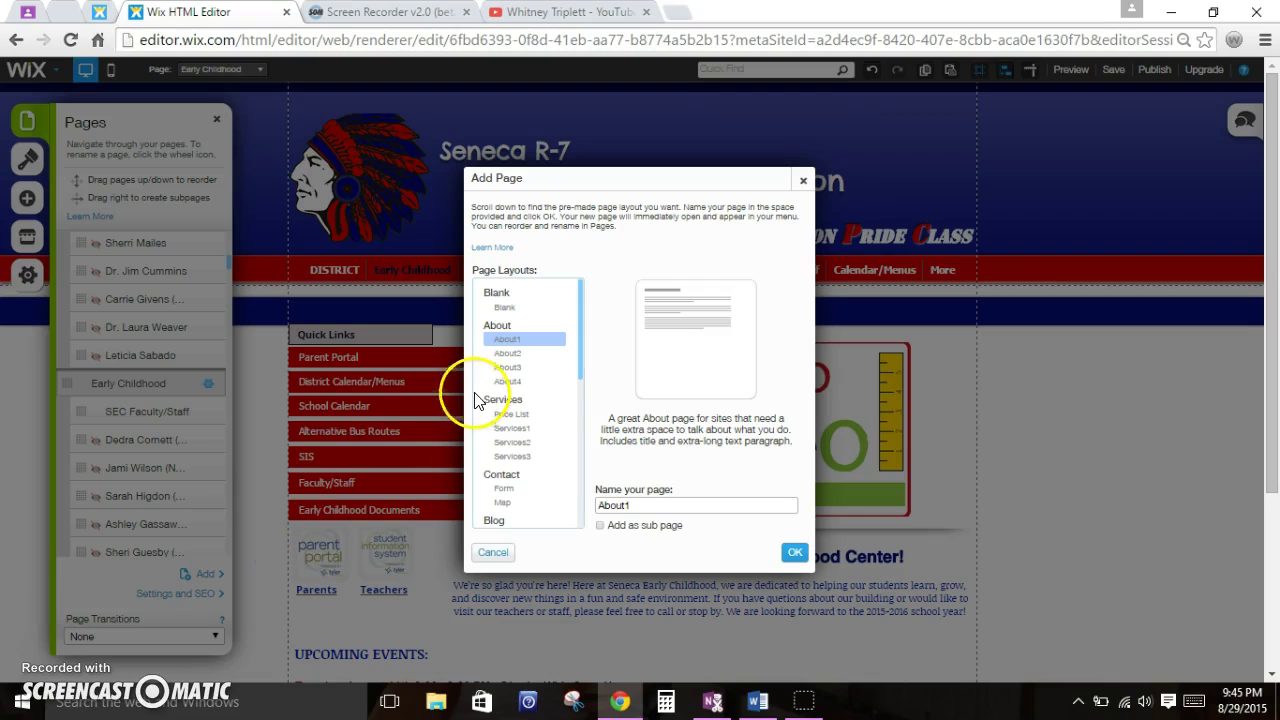
pyautogui.click(509, 351)
pyautogui.click(510, 341)
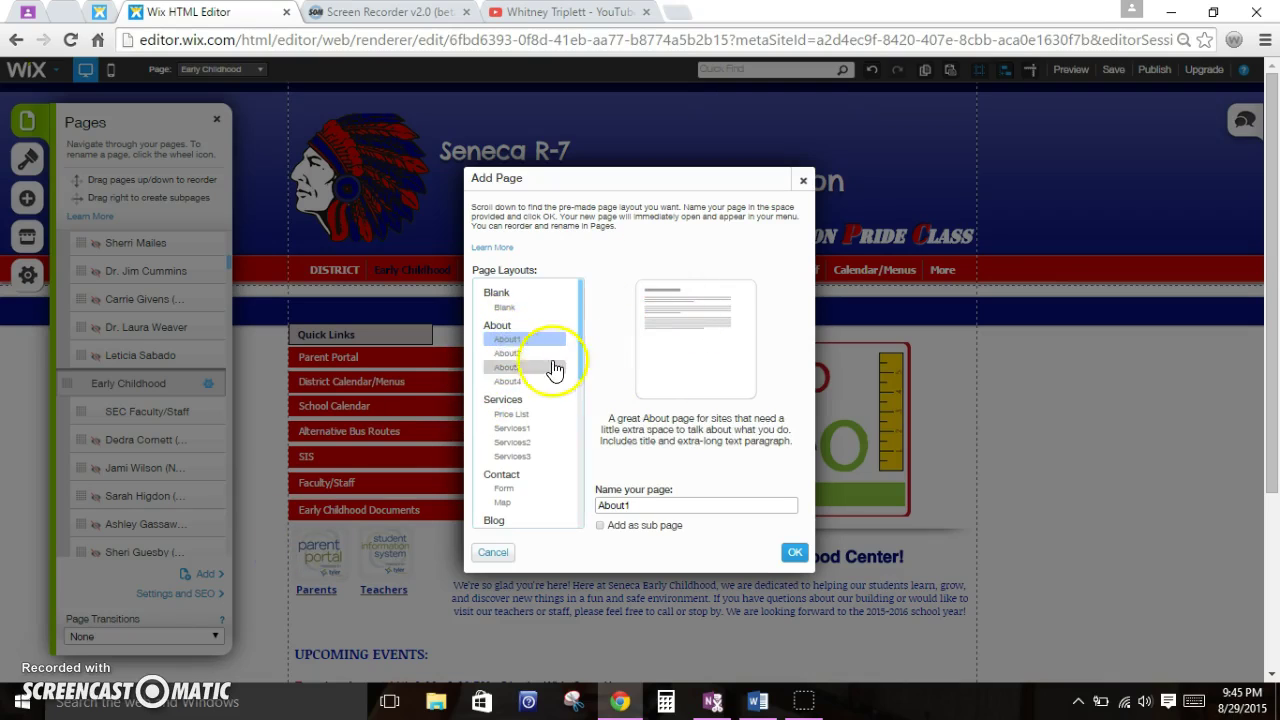
pyautogui.click(666, 510)
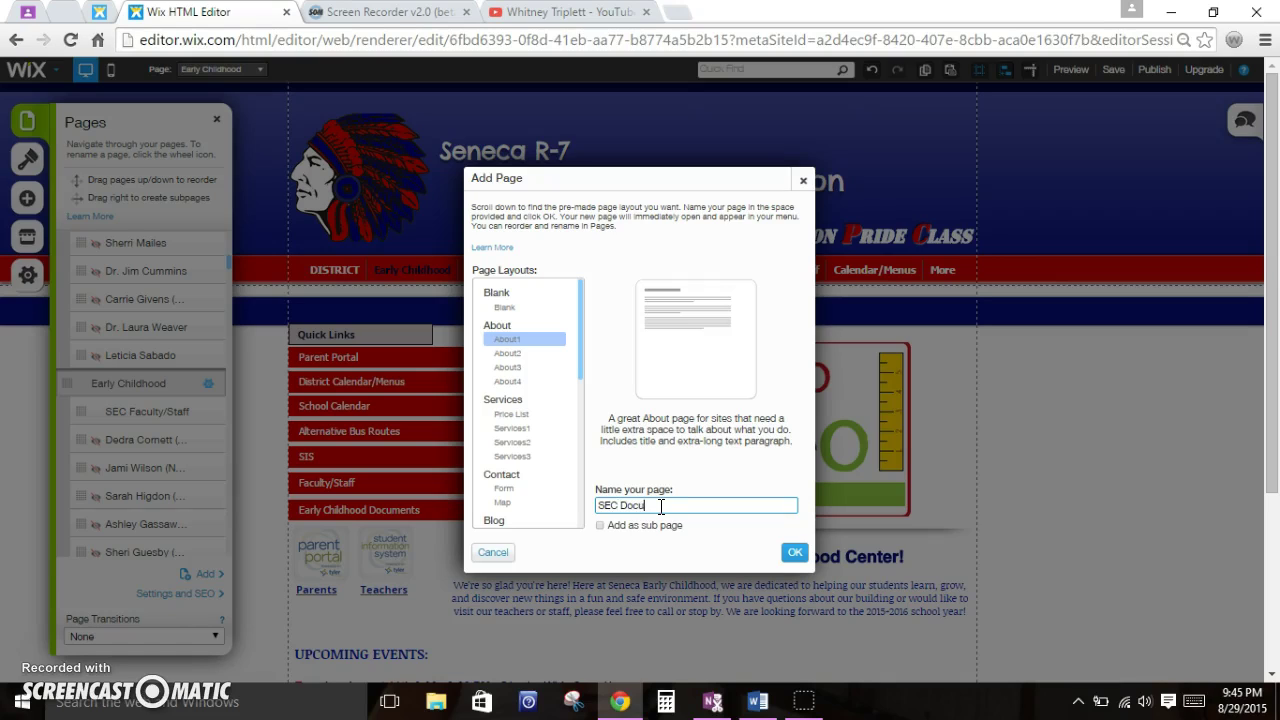
pyautogui.click(599, 527)
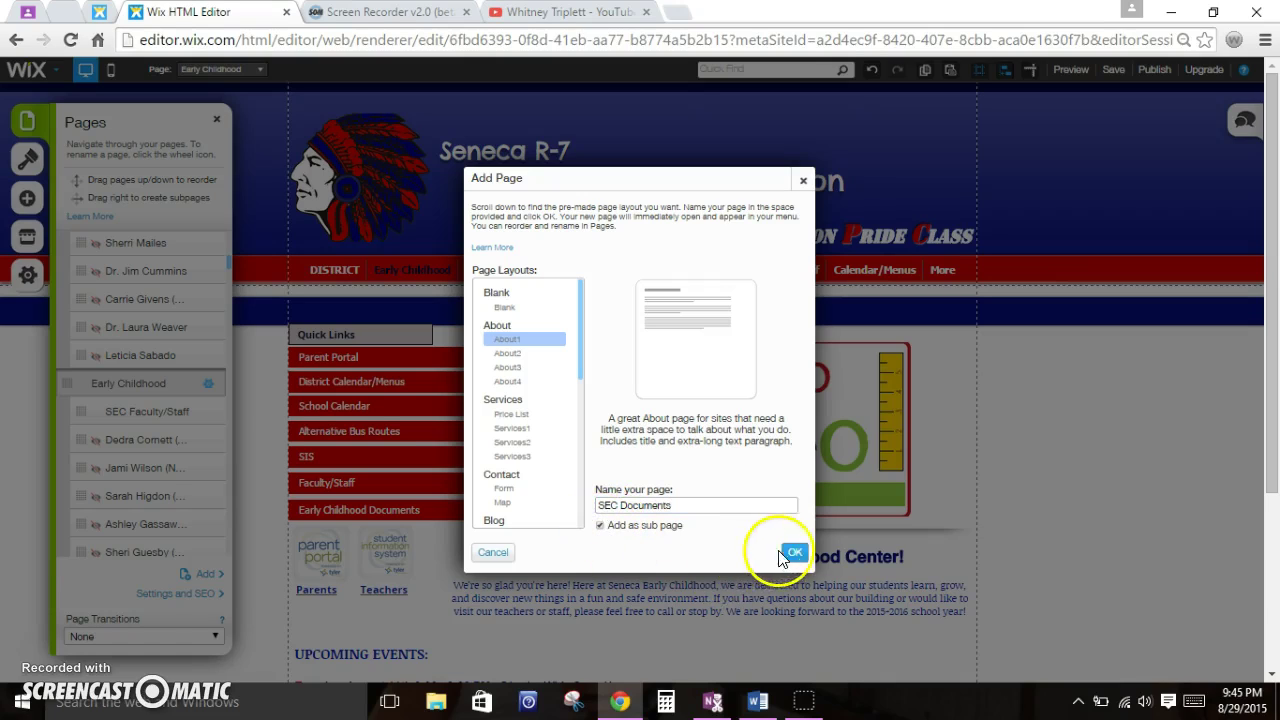
# Step: Create the SEC Documents page and select it in the Pages list
pyautogui.click(792, 552)
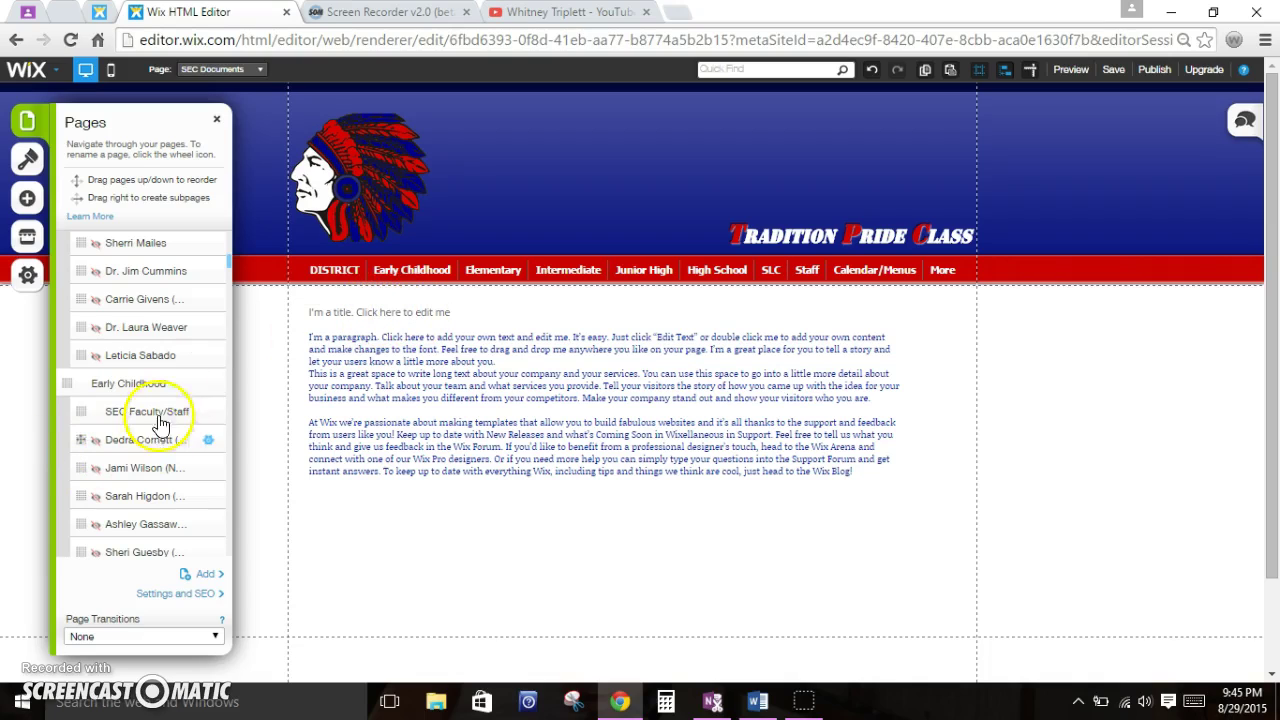
pyautogui.moveTo(229, 264); pyautogui.dragTo(231, 286)
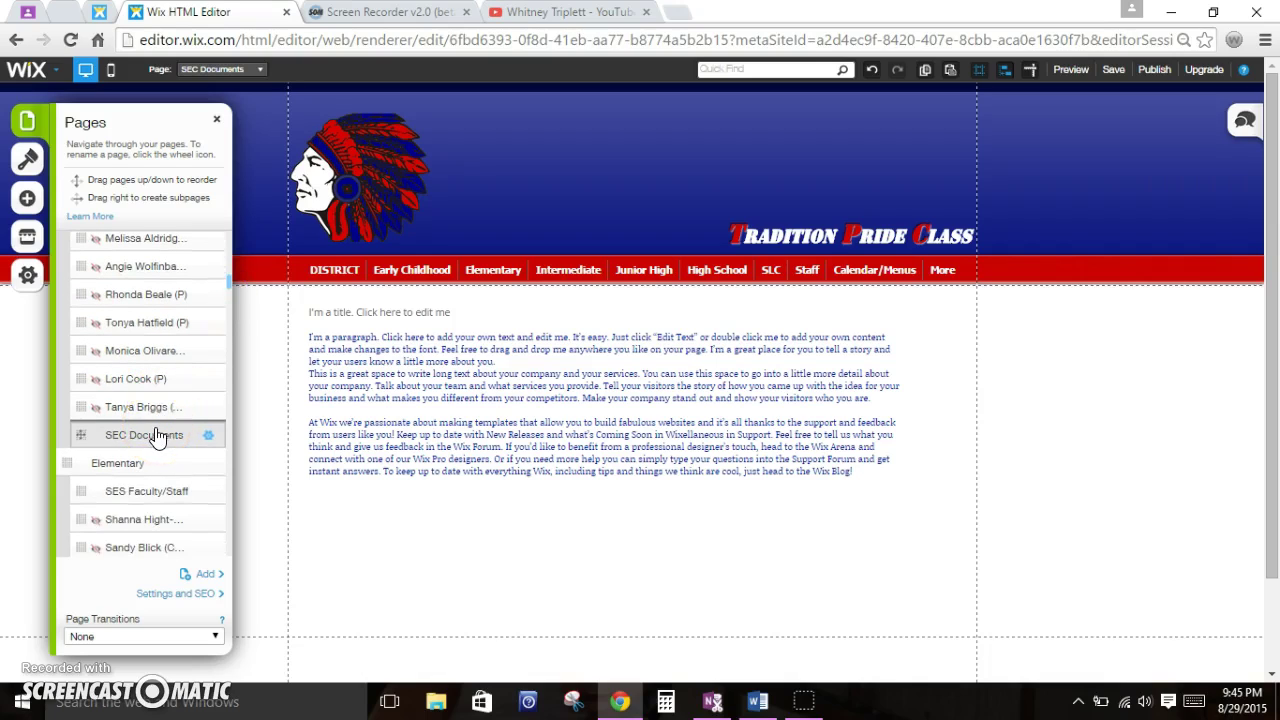
pyautogui.click(229, 313)
pyautogui.moveTo(229, 284)
pyautogui.mouseDown()
pyautogui.moveTo(230, 270)
pyautogui.moveTo(232, 291)
pyautogui.mouseUp()
pyautogui.click(152, 327)
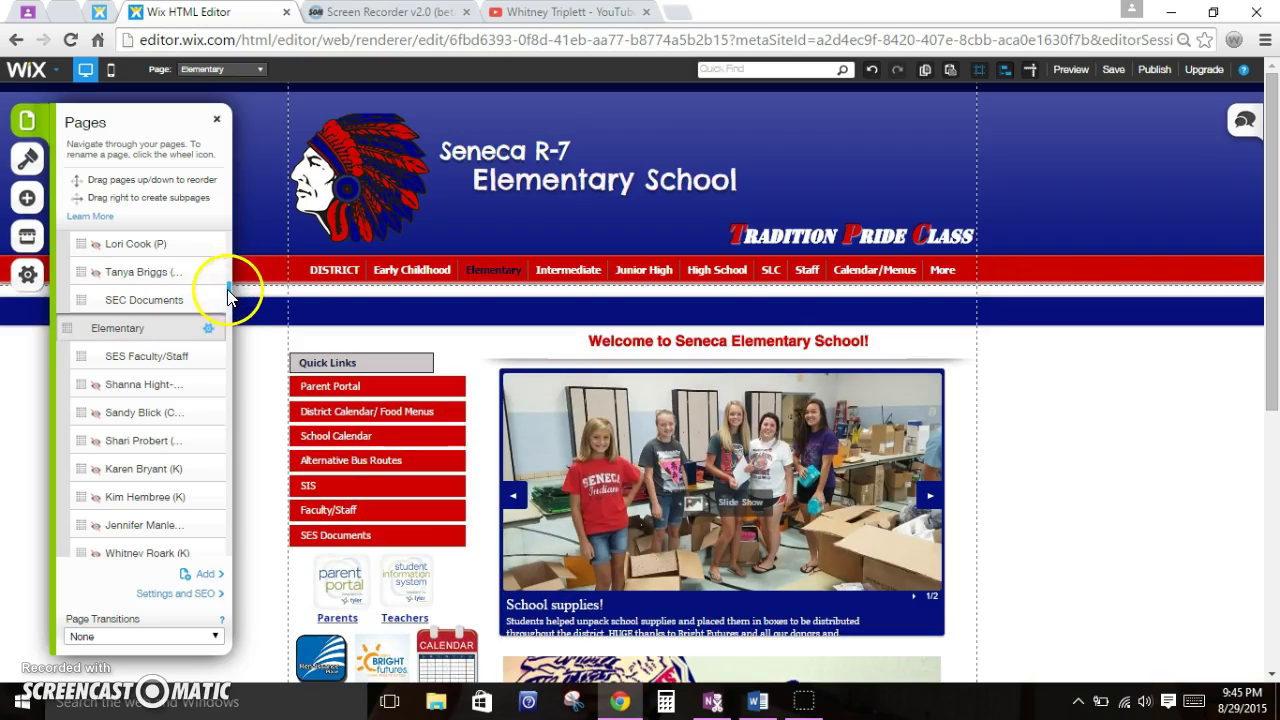
pyautogui.moveTo(228, 295)
pyautogui.mouseDown()
pyautogui.moveTo(231, 352)
pyautogui.moveTo(223, 289)
pyautogui.mouseUp()
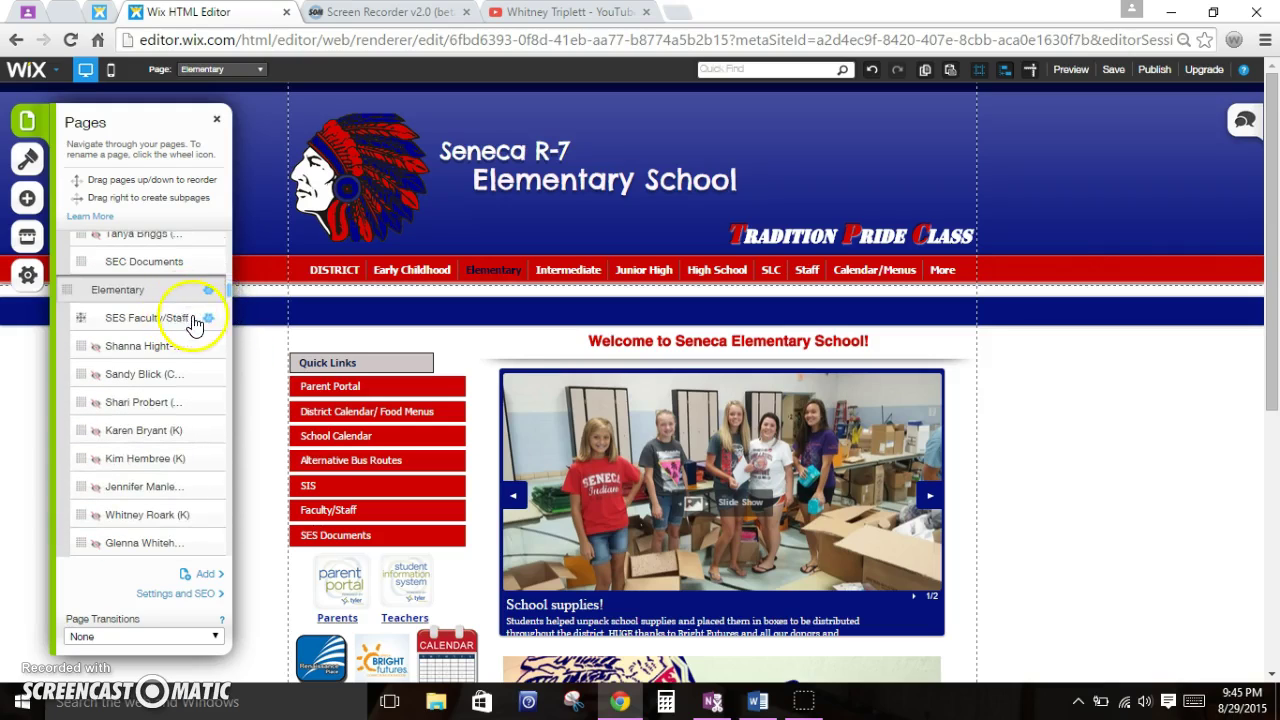
pyautogui.click(180, 261)
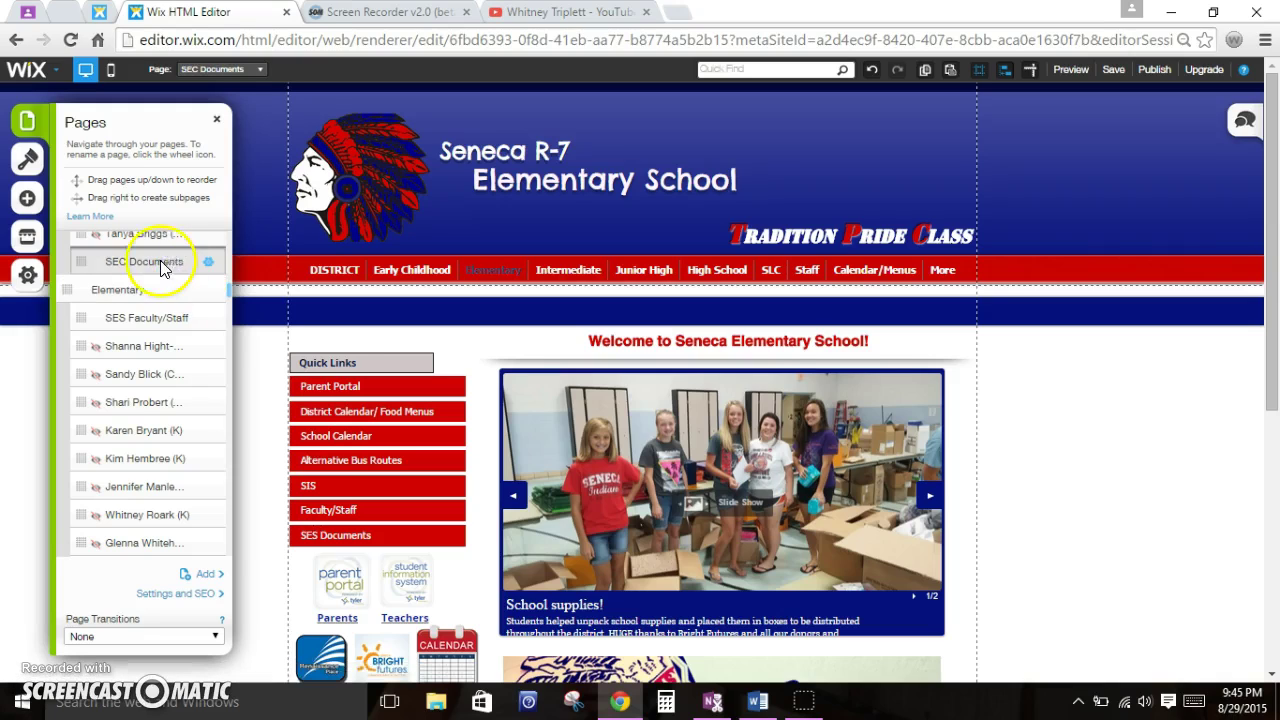
pyautogui.moveTo(229, 284); pyautogui.dragTo(230, 282)
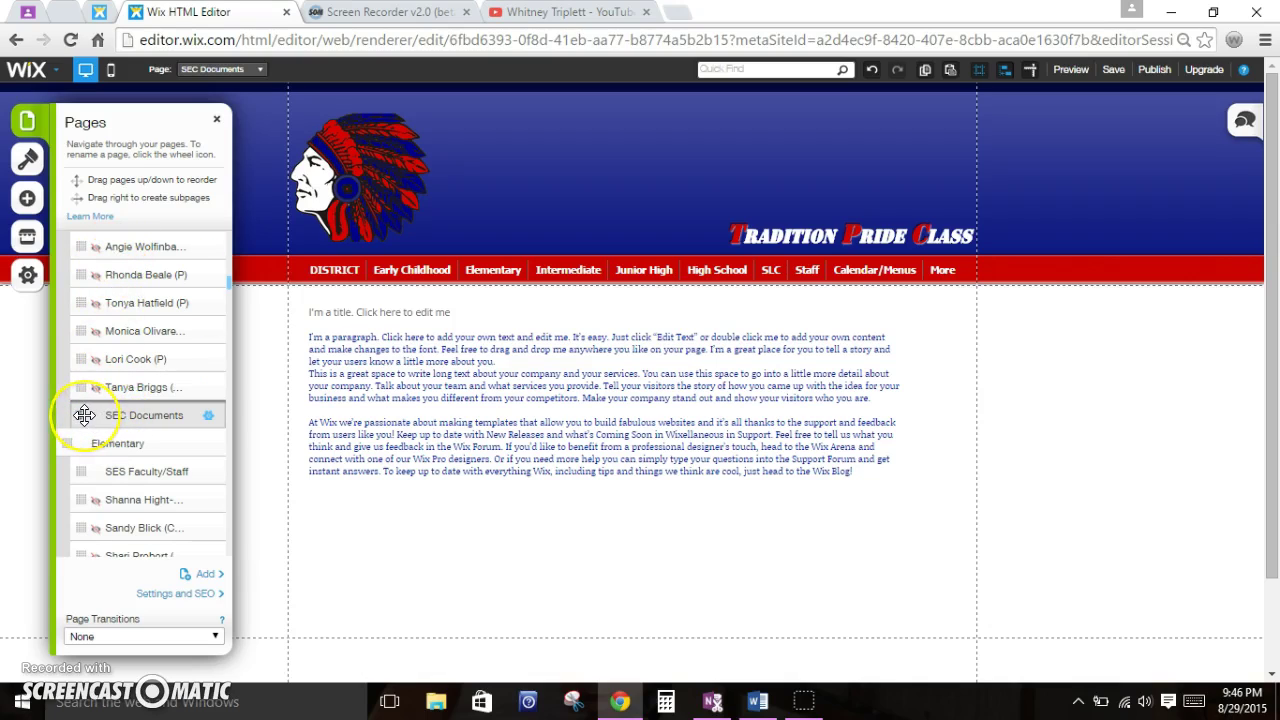
# Step: Move SEC Documents under Early Childhood, directly below SEC Faculty/Staff
pyautogui.moveTo(85, 415); pyautogui.dragTo(86, 287)
pyautogui.scroll(3, 85, 291)
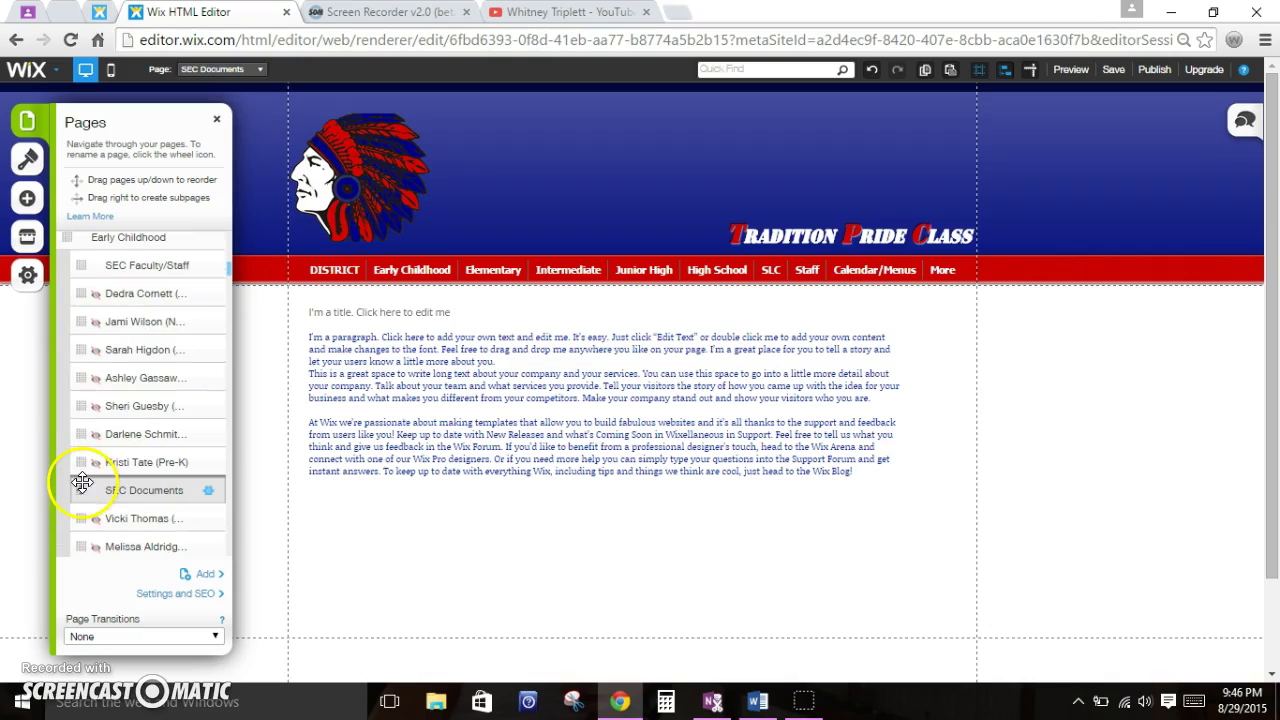
pyautogui.moveTo(83, 488); pyautogui.dragTo(83, 276)
pyautogui.click(172, 283)
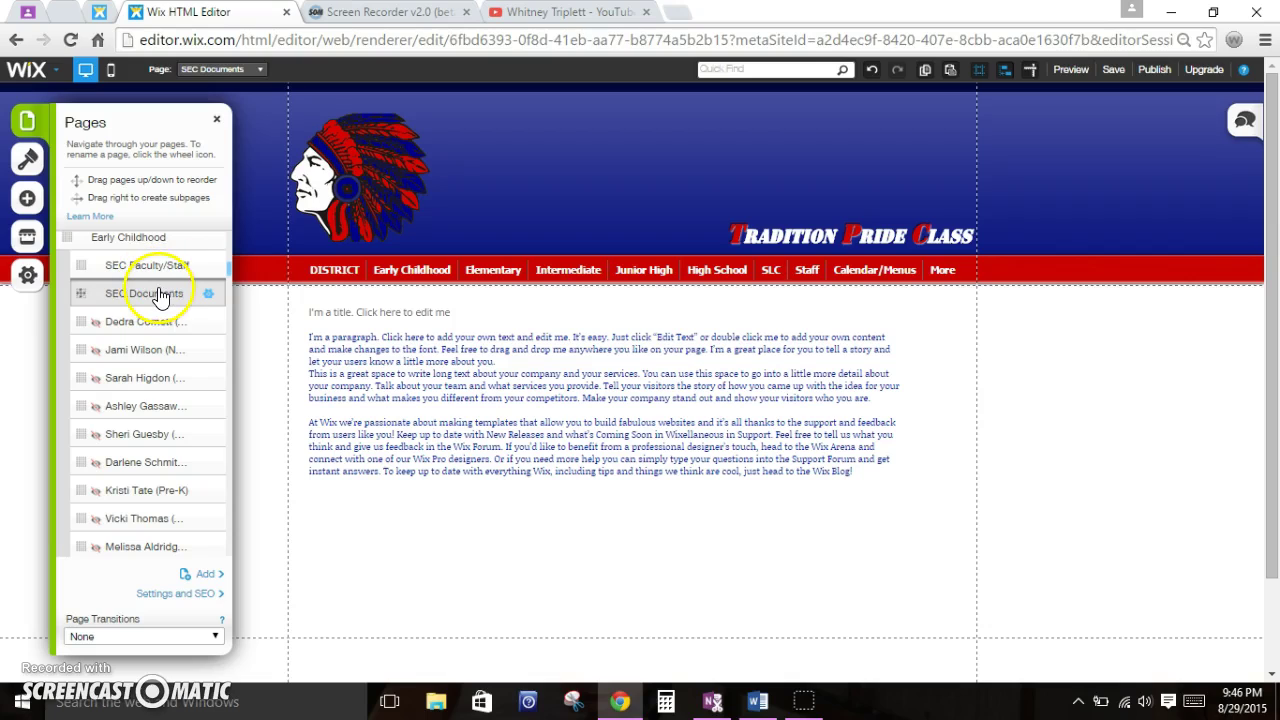
# Step: Review the SEC Documents page settings and close the Pages panel
pyautogui.click(207, 292)
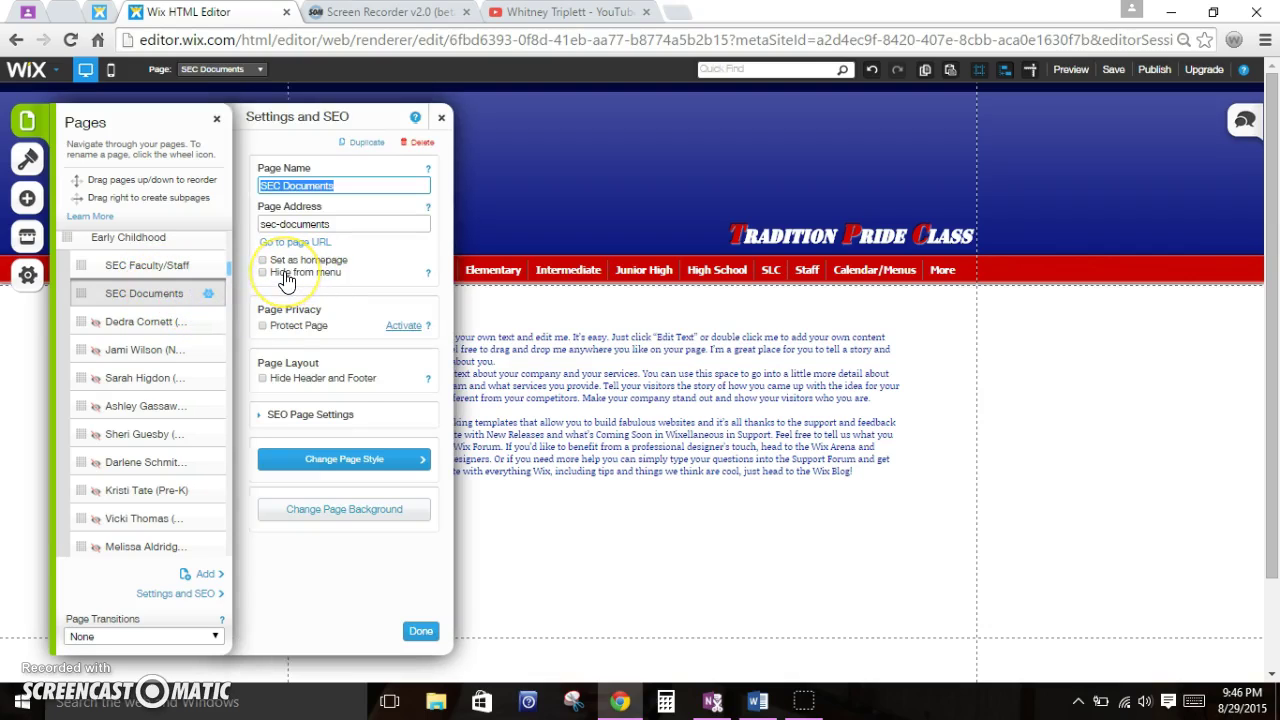
pyautogui.click(420, 630)
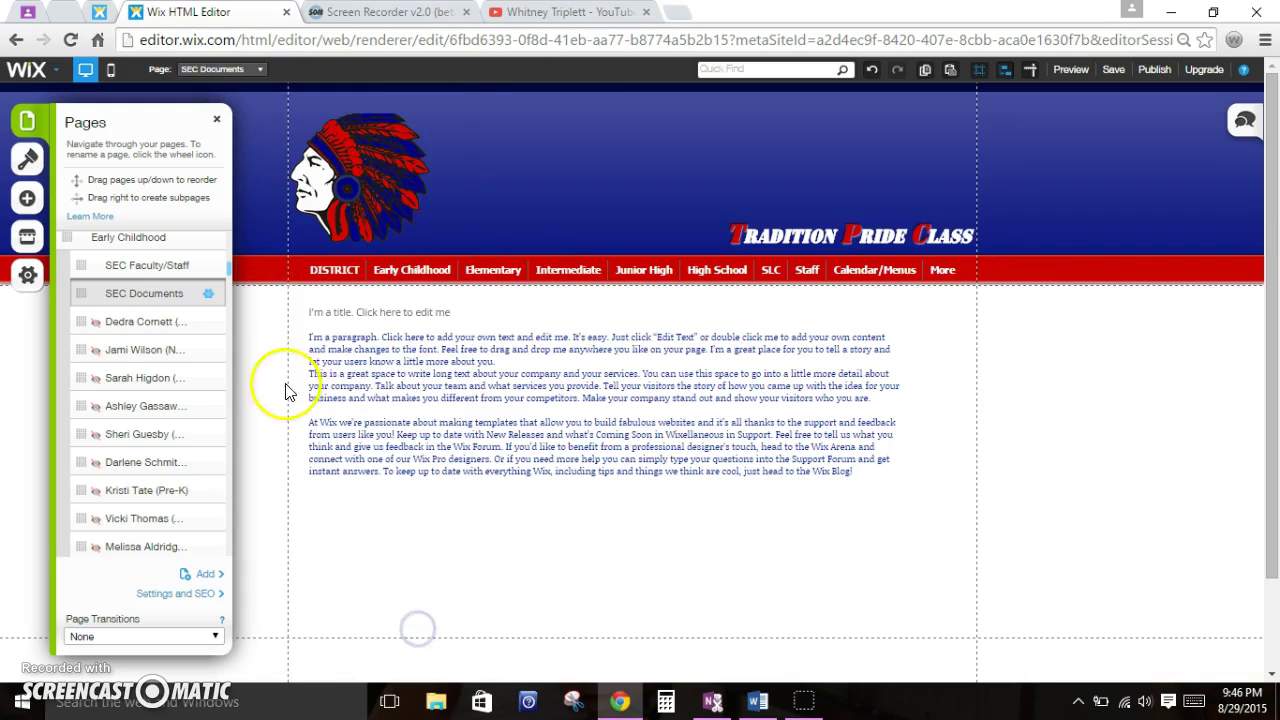
pyautogui.click(217, 120)
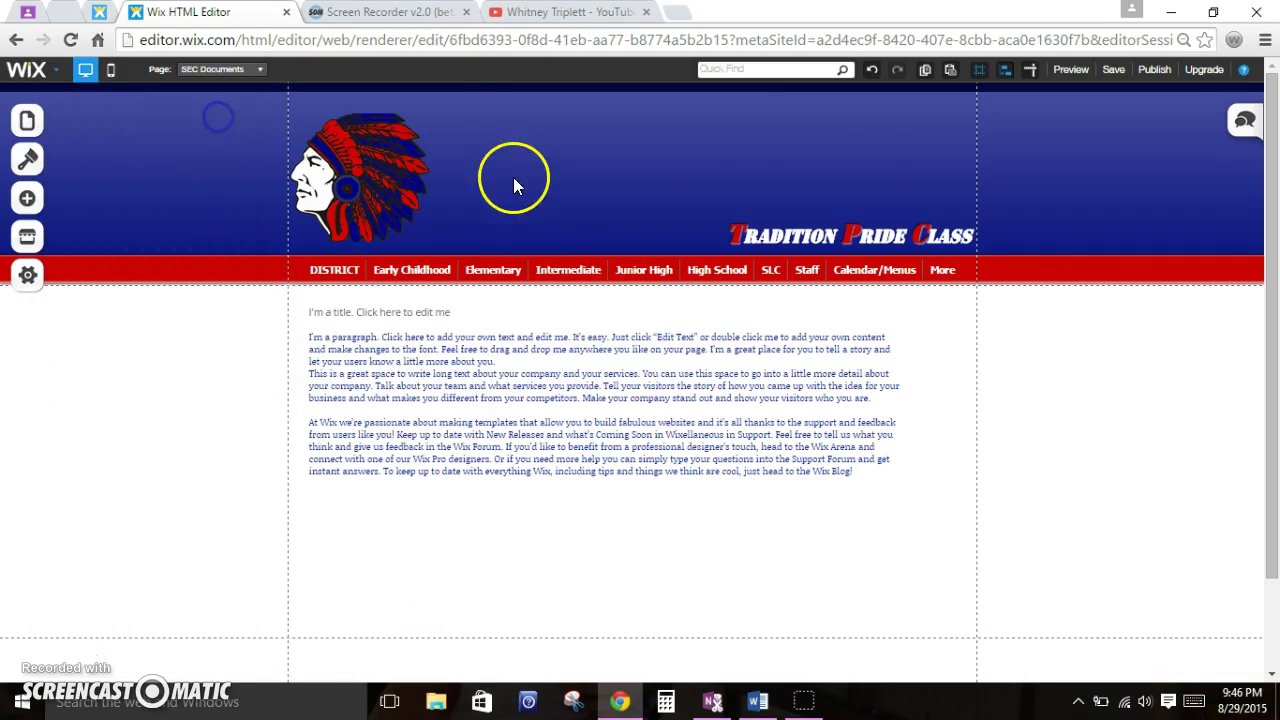
pyautogui.click(1068, 70)
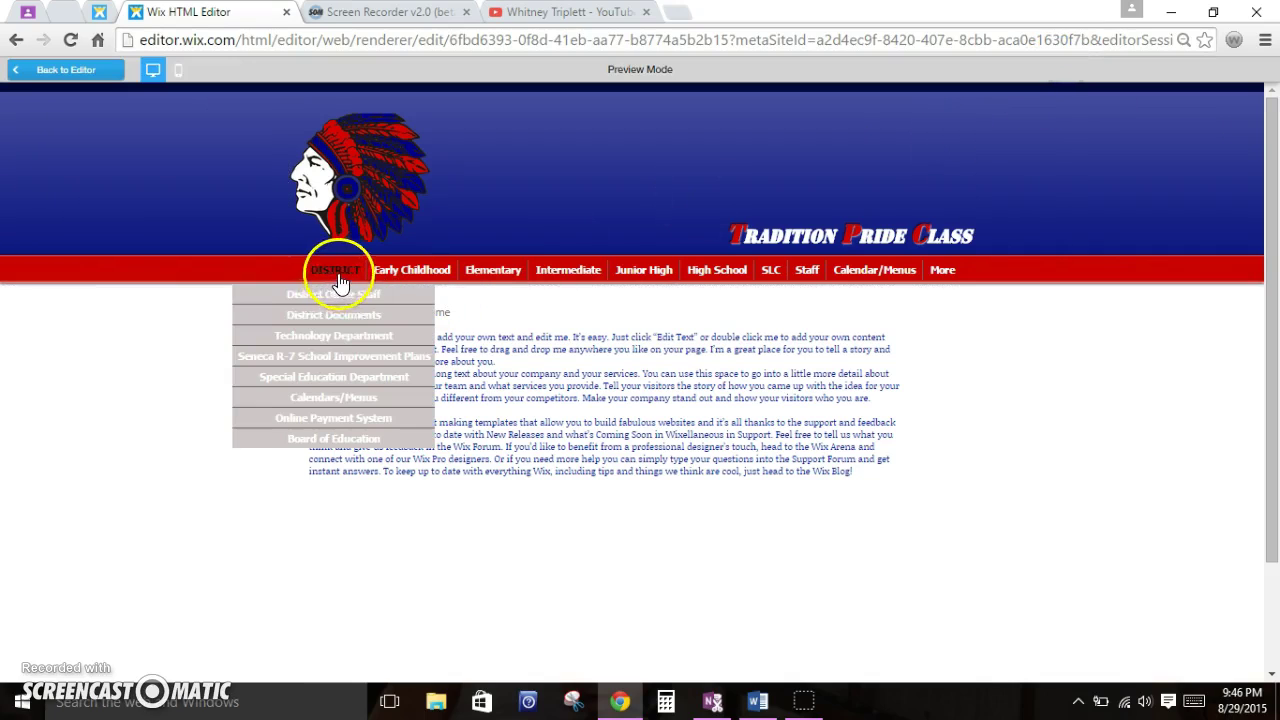
pyautogui.moveTo(412, 276)
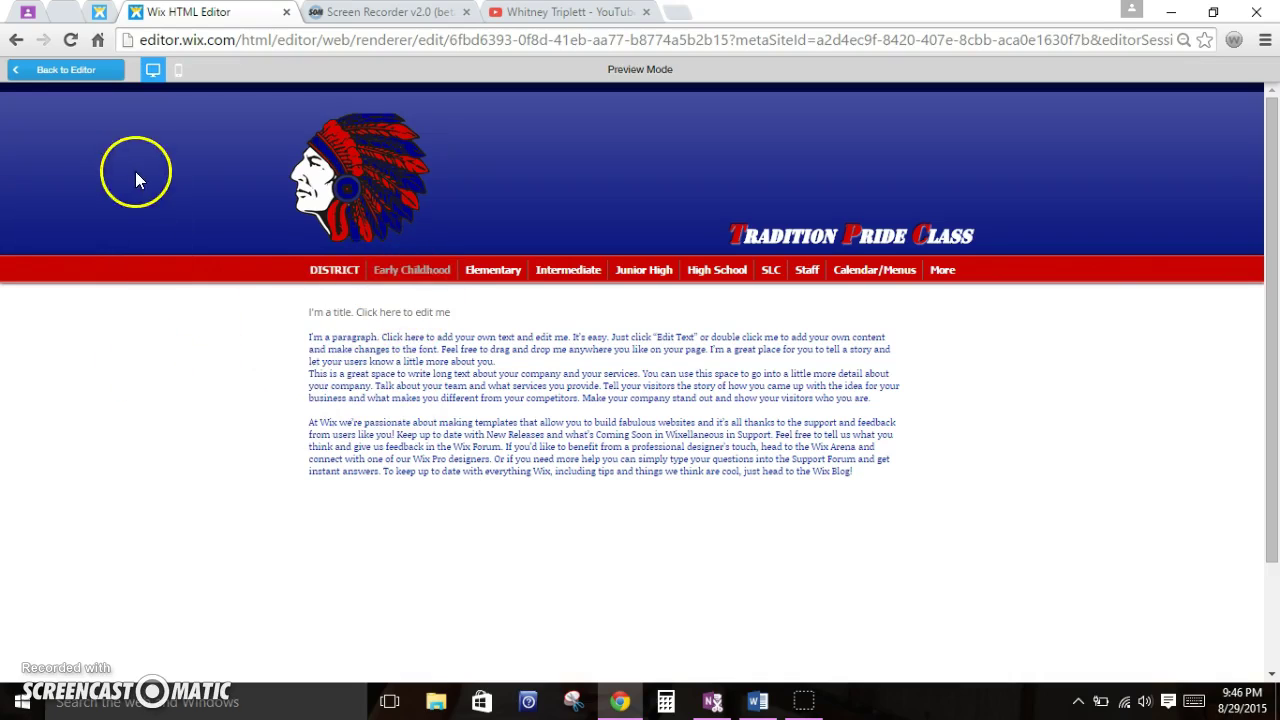
pyautogui.click(75, 70)
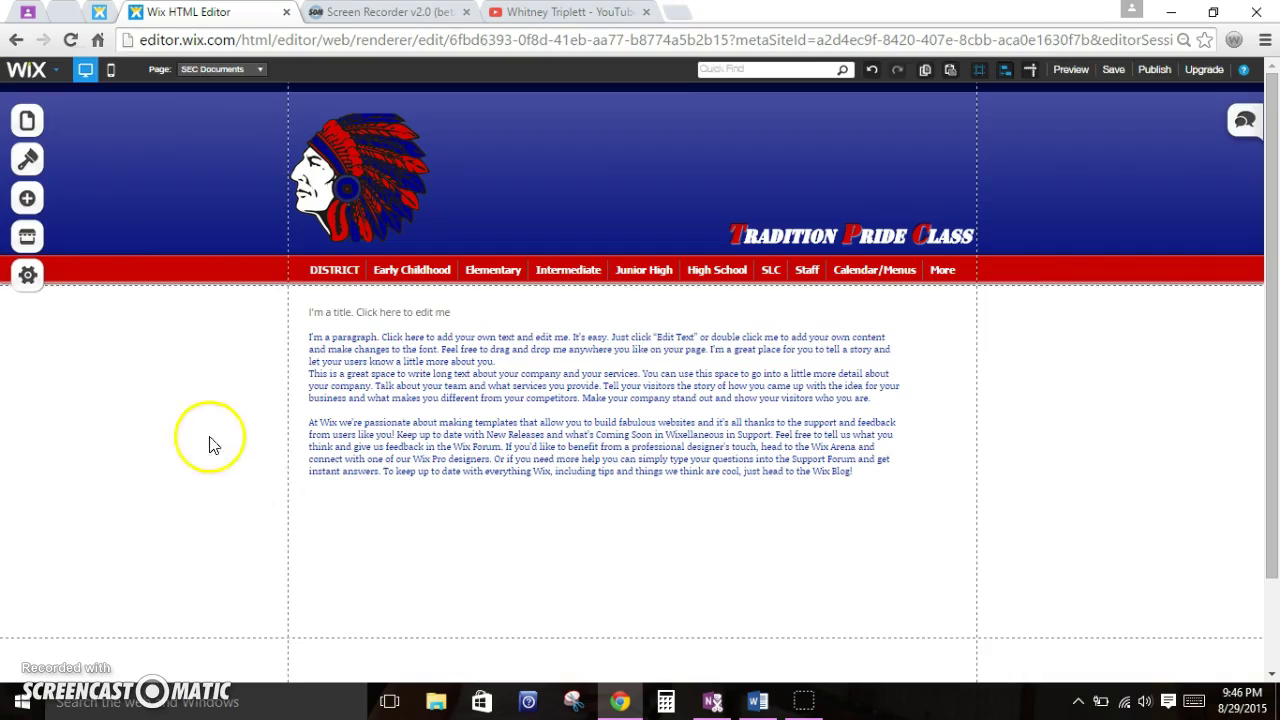